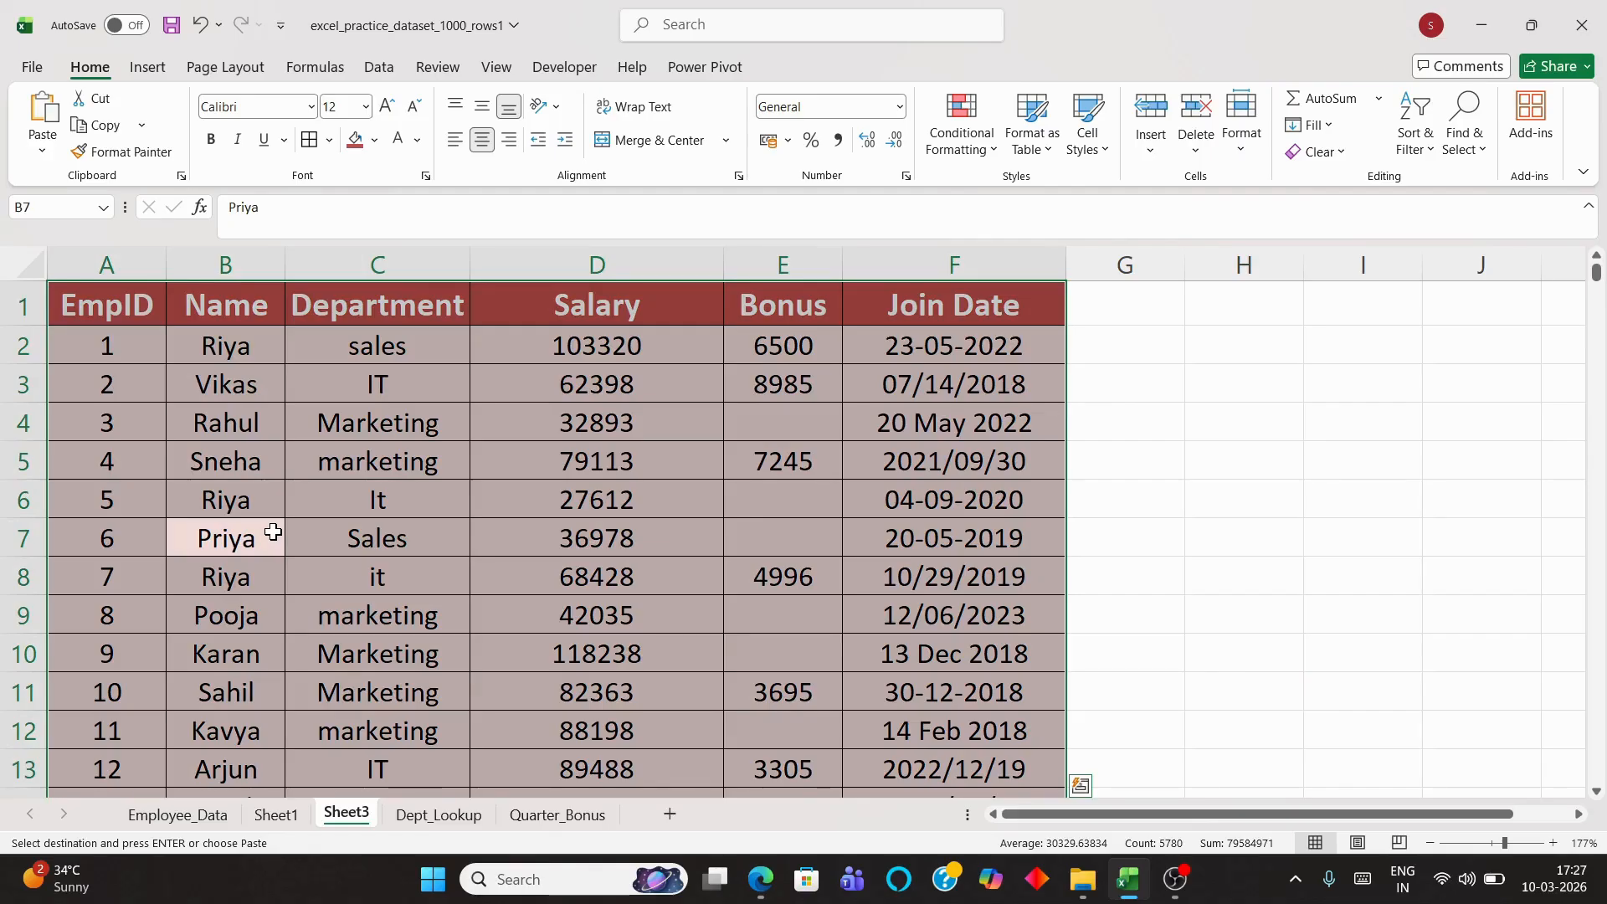
Highlight the duplicate values across the selected employee table using Light Red Fill with Dark Red Text
left_click(971, 150)
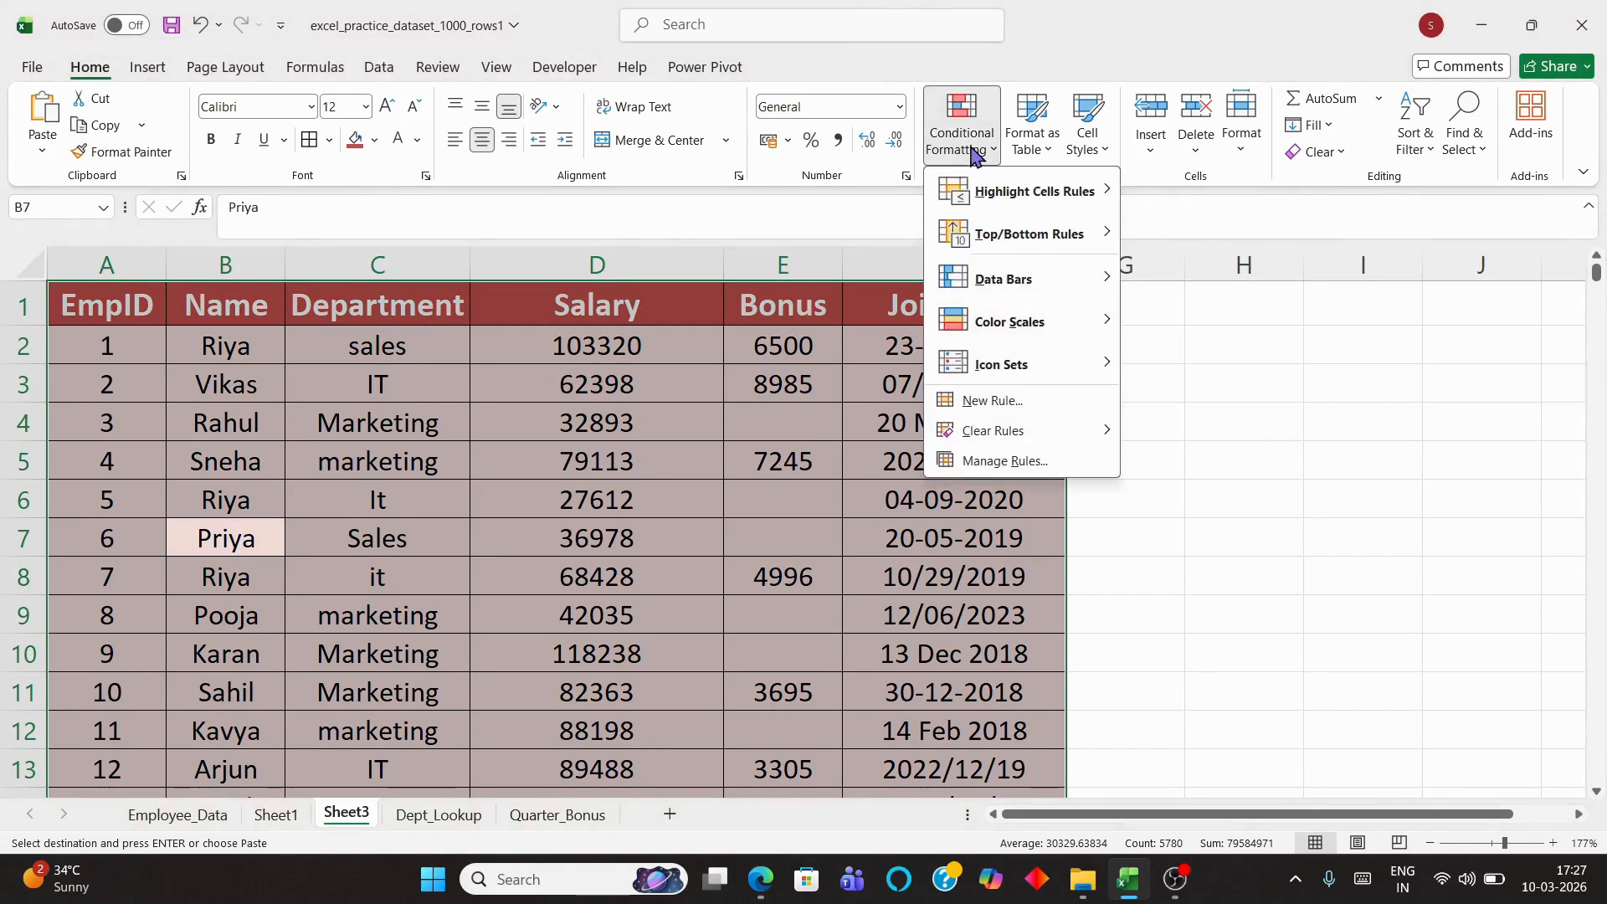
mouse_move(1011, 195)
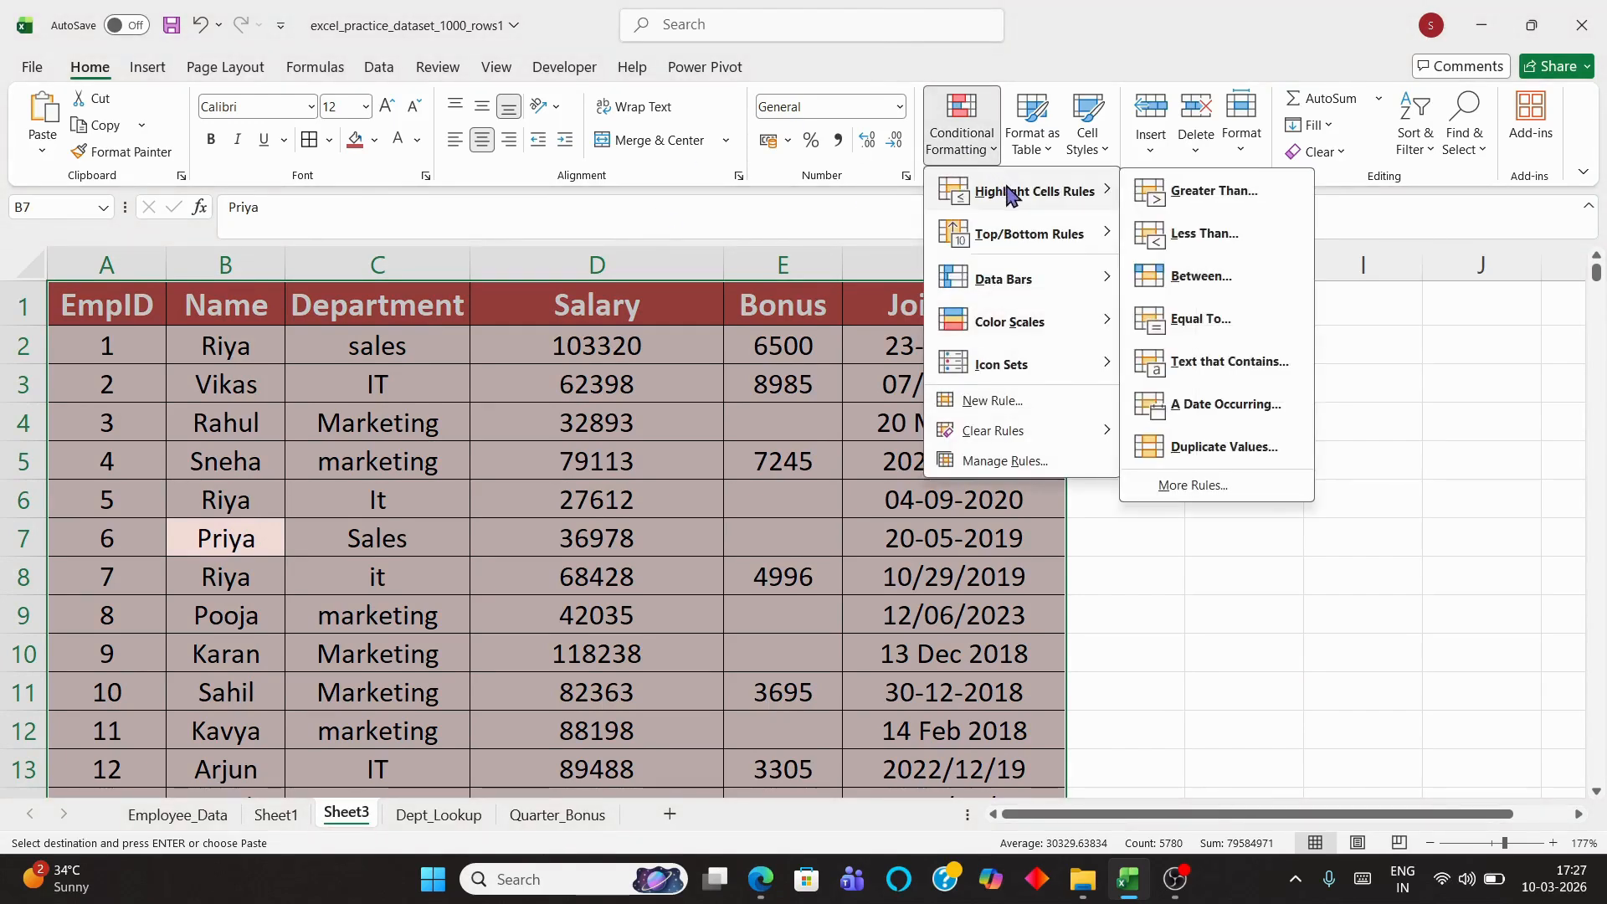
left_click(1216, 449)
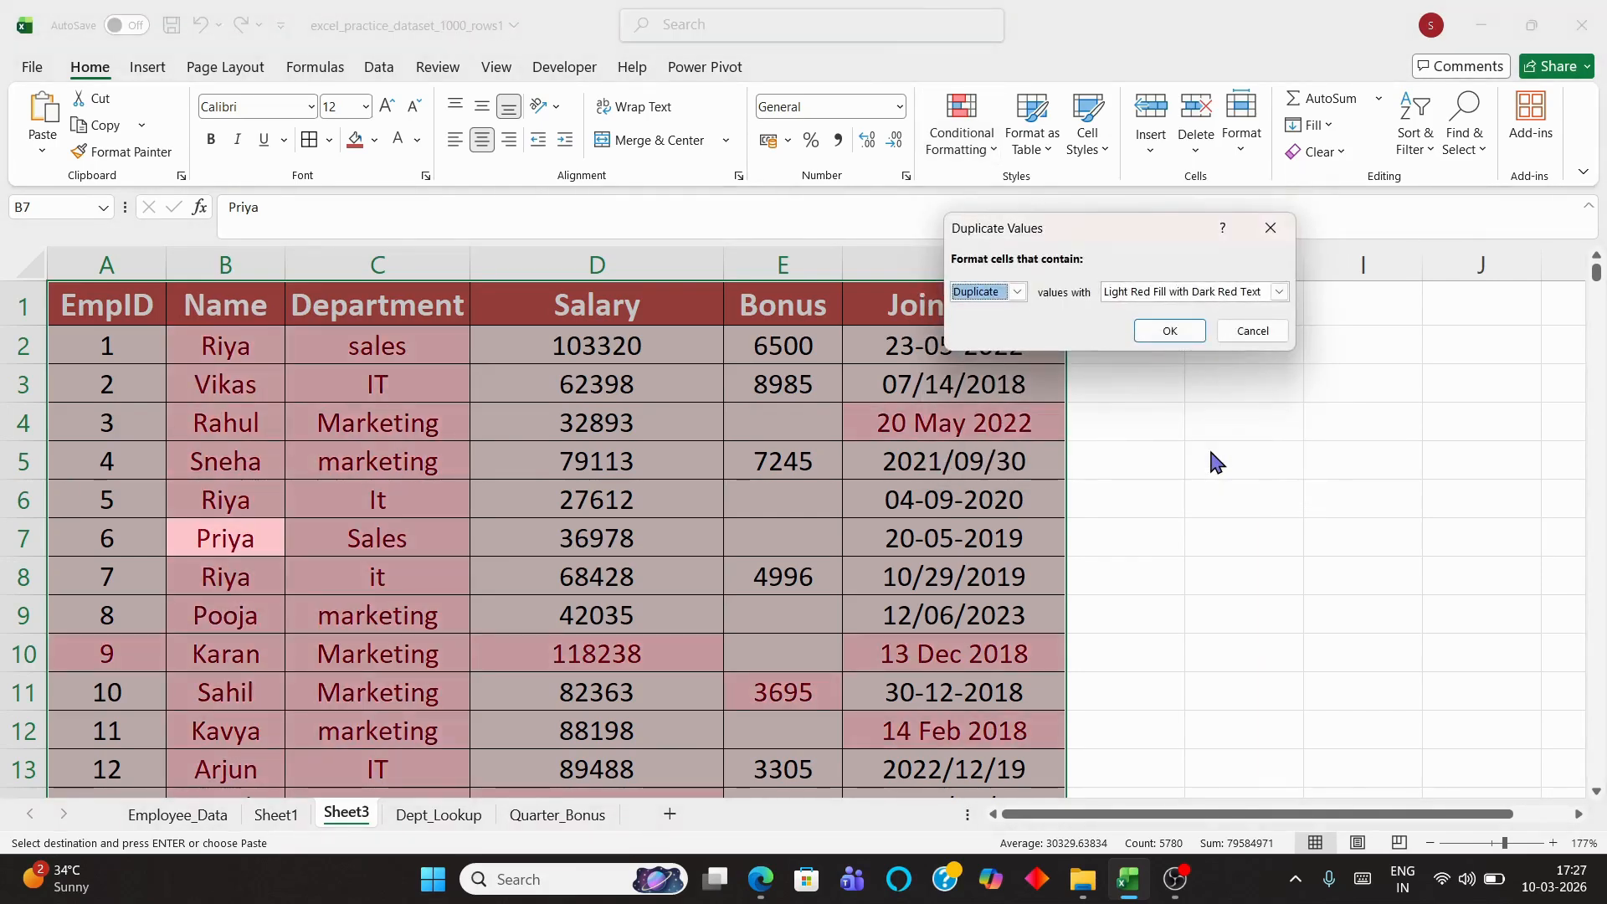
left_click(1166, 333)
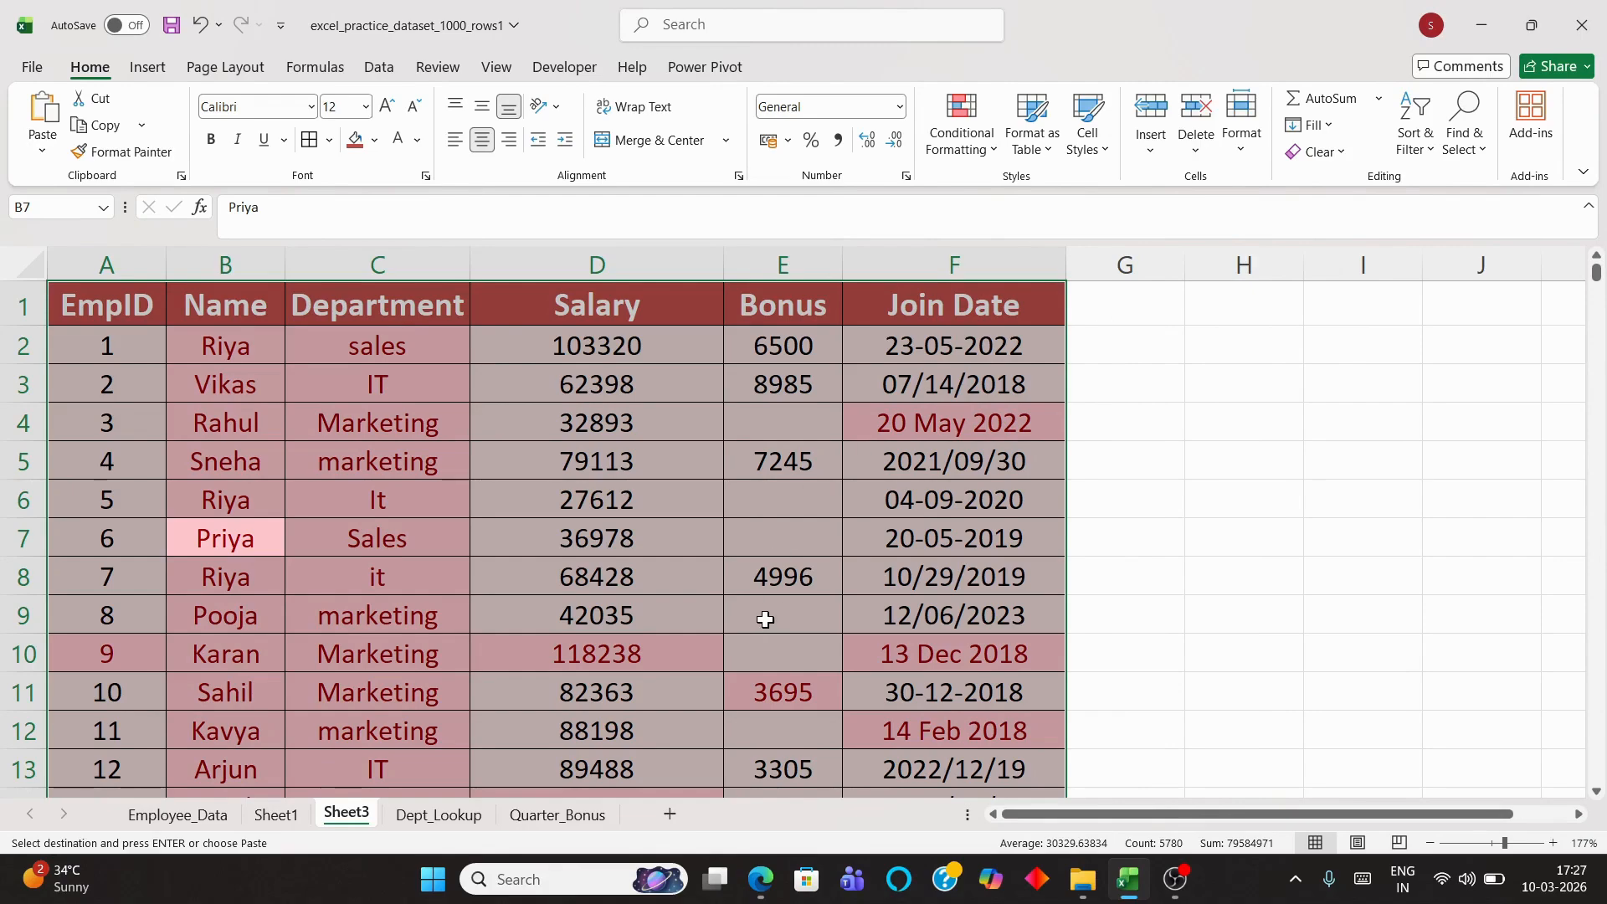
Review the highlighted duplicates throughout the employee table and undo the duplicate-value formatting
scroll(765, 619, "down", 20)
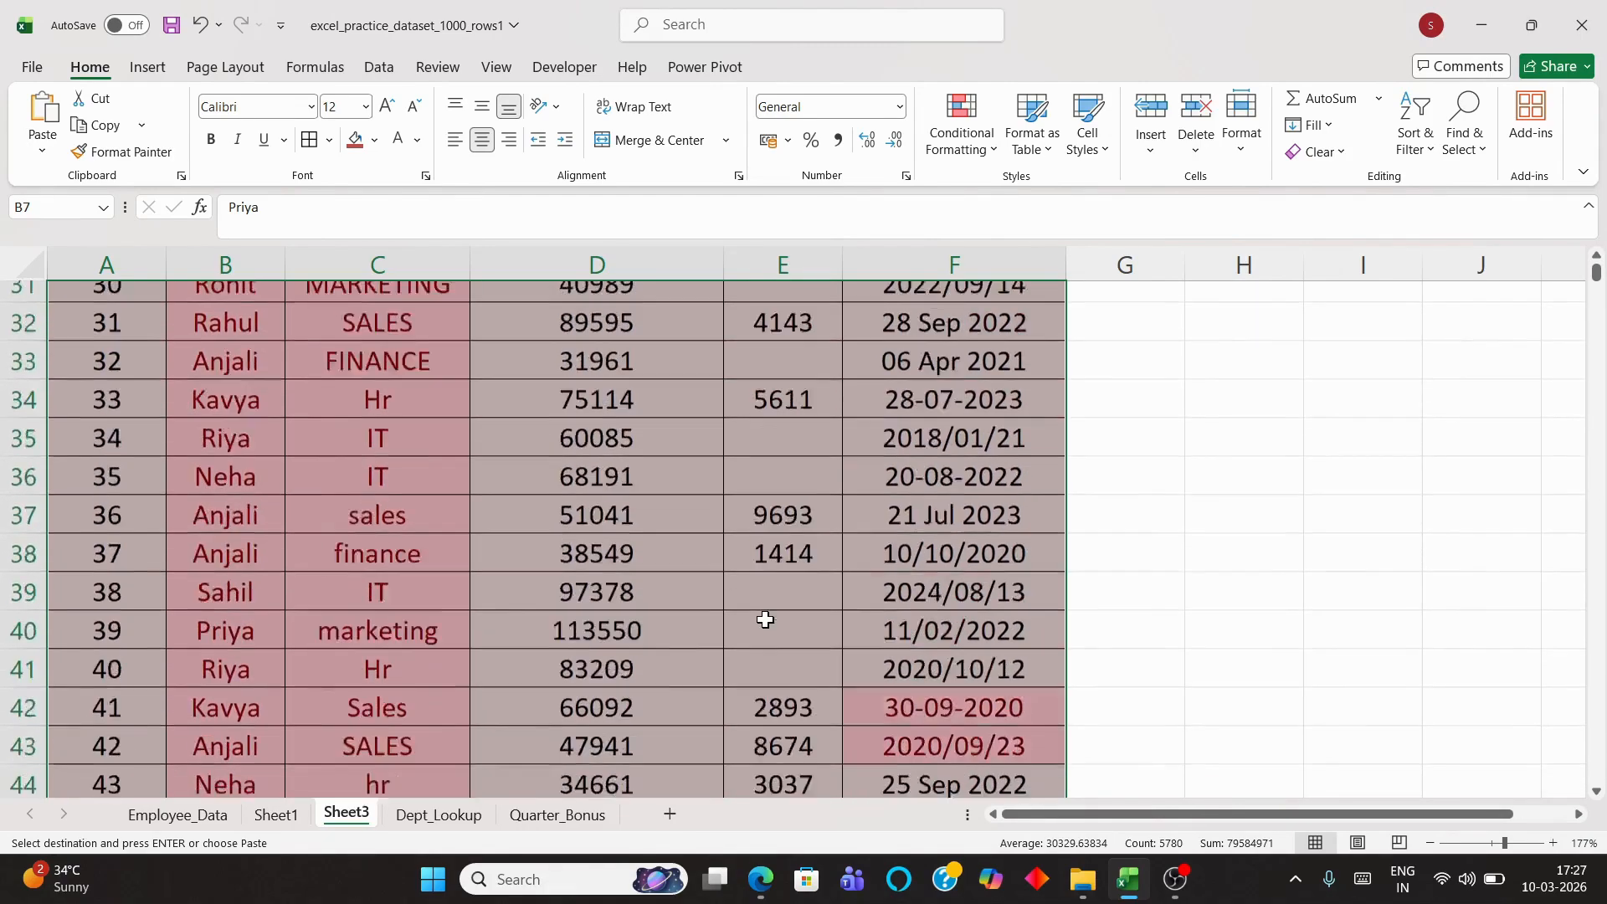
scroll(765, 620, "down", 10)
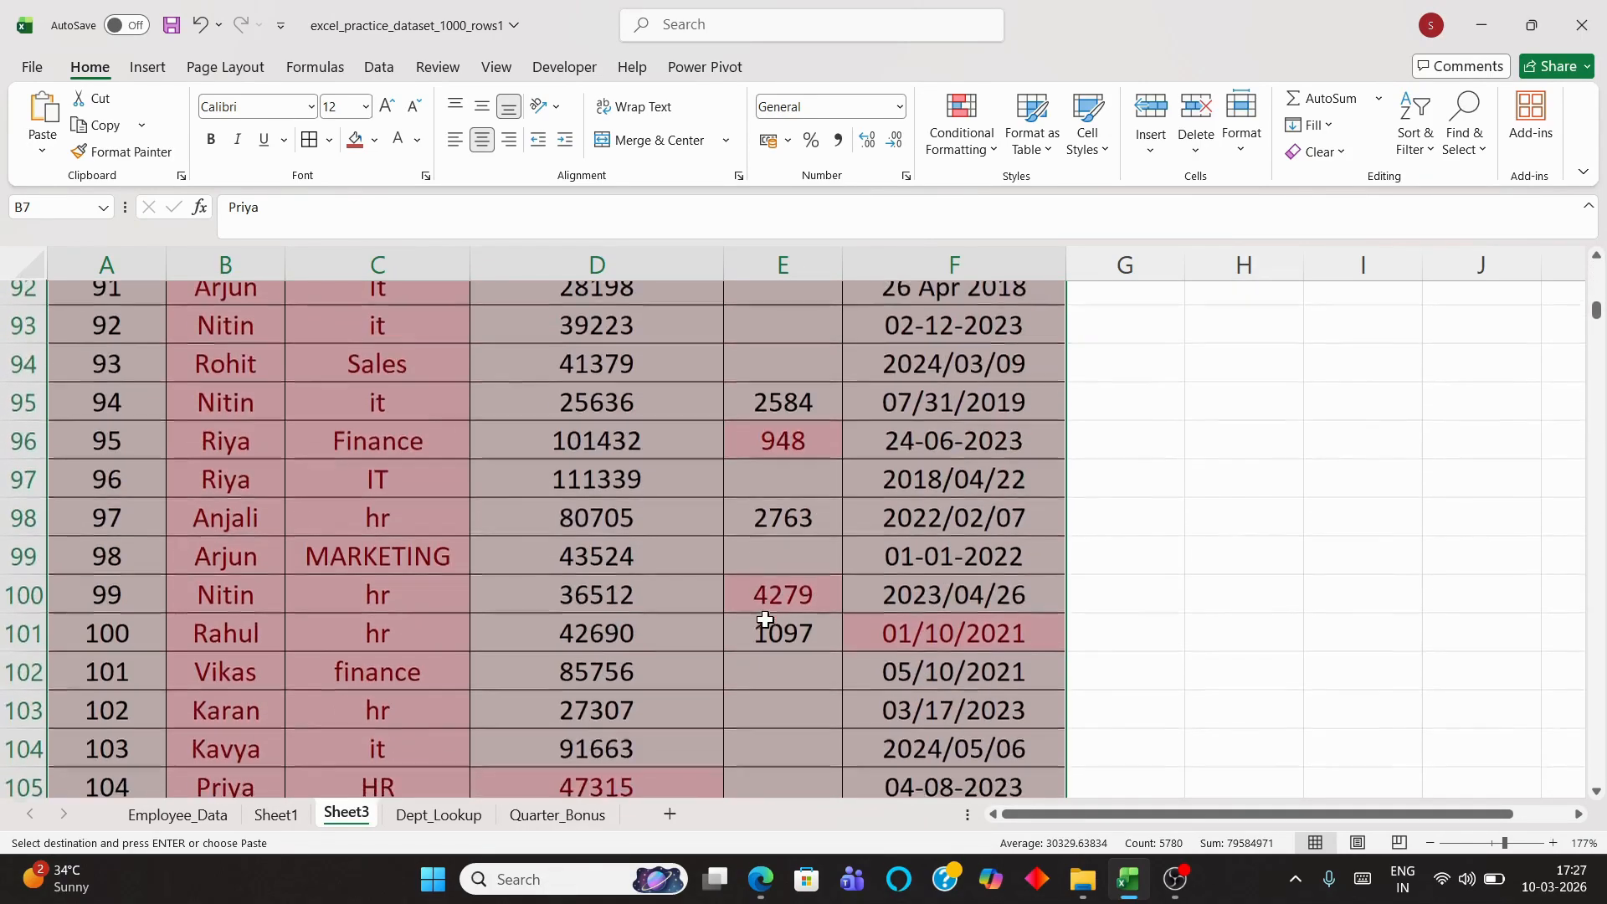
scroll(765, 620, "up", 12)
scroll(765, 620, "up", 13)
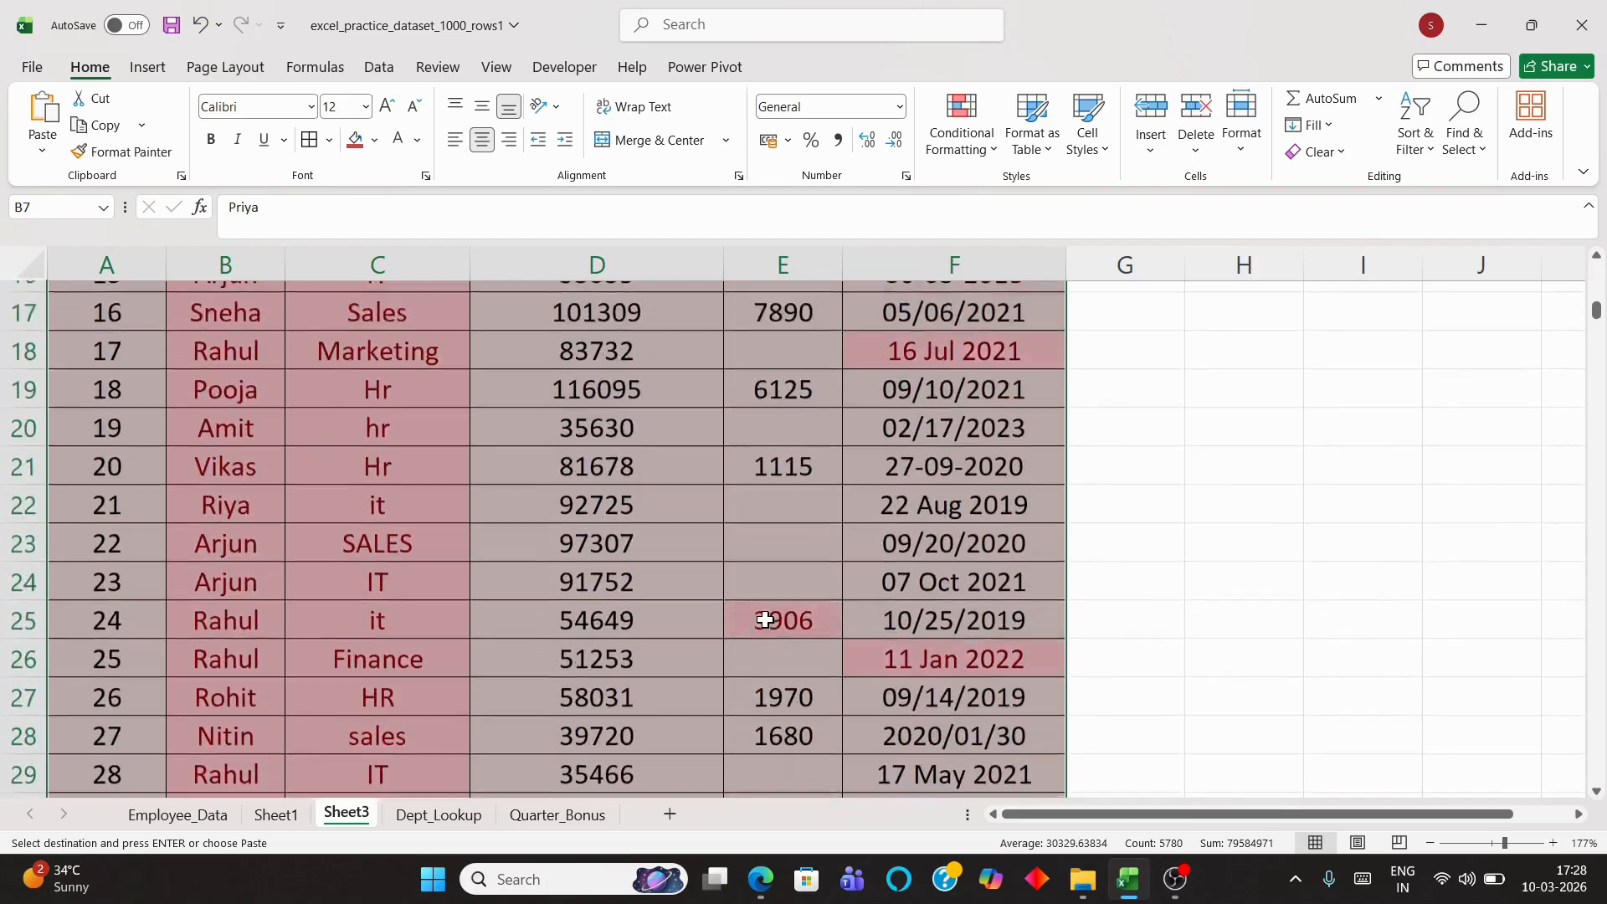
scroll(765, 619, "down", 20)
scroll(765, 619, "down", 5)
scroll(765, 620, "up", 20)
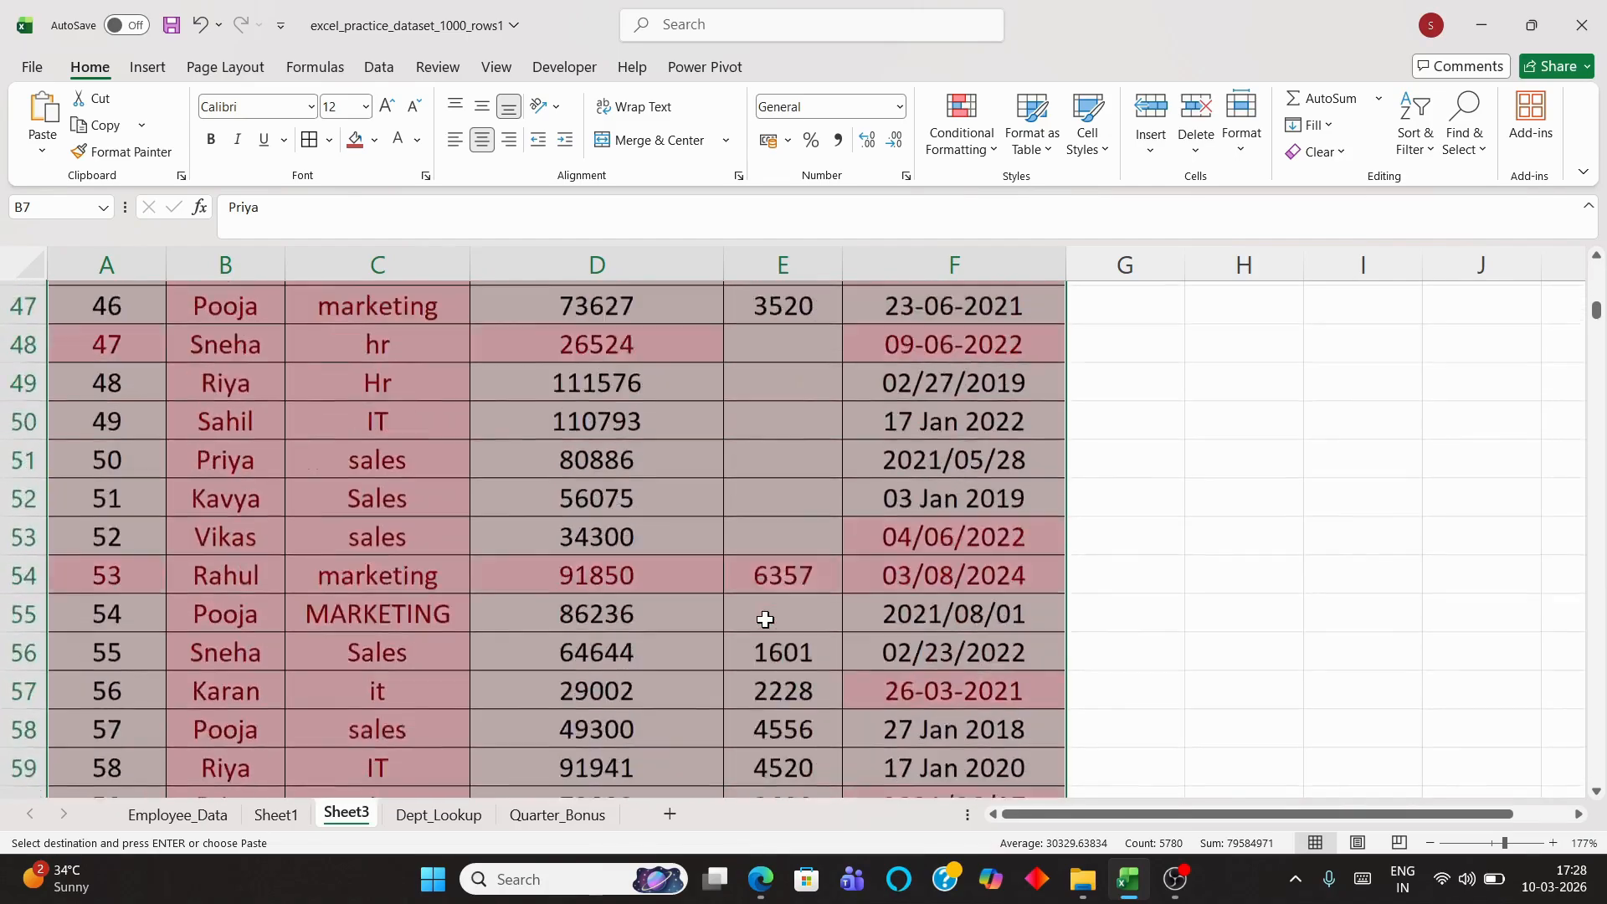
scroll(765, 619, "up", 1)
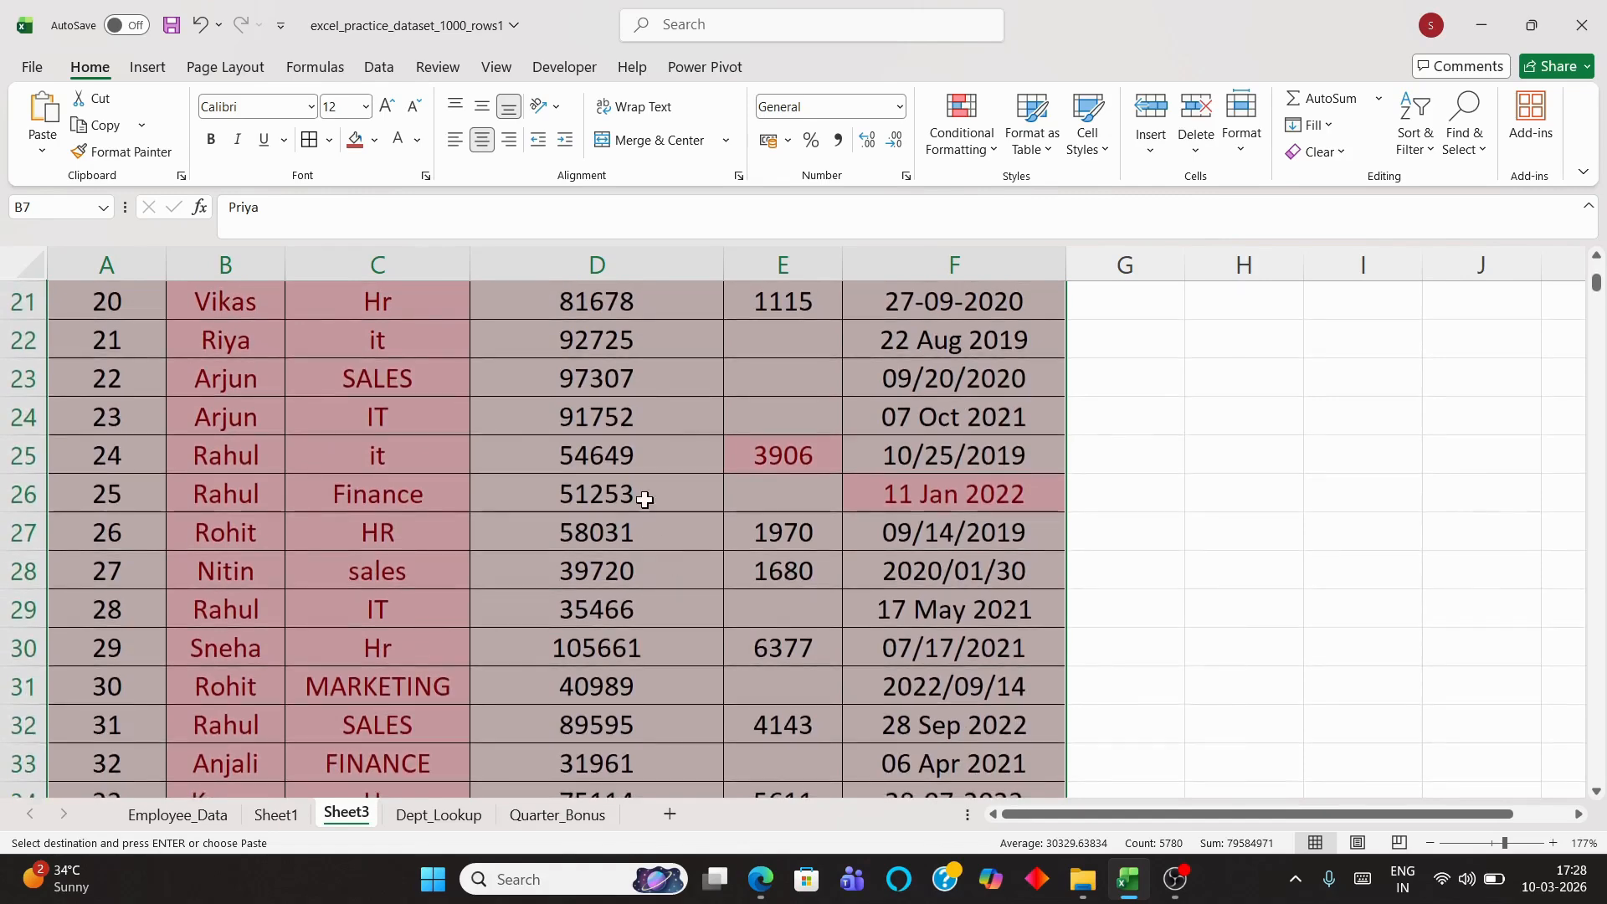
scroll(765, 620, "up", 7)
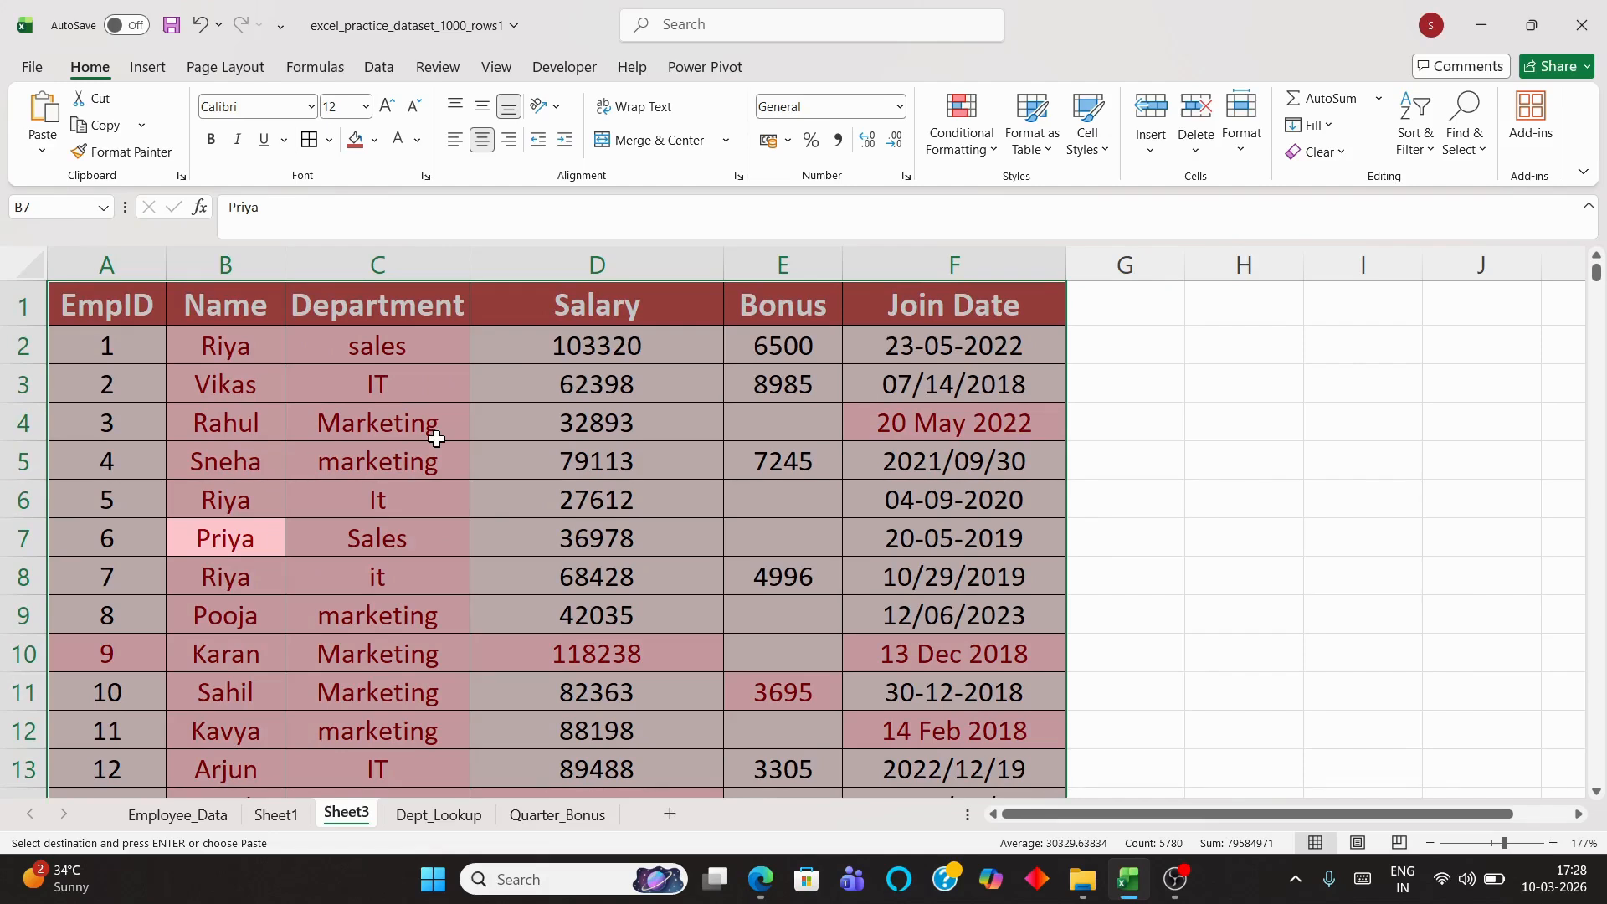
key("ctrl+z")
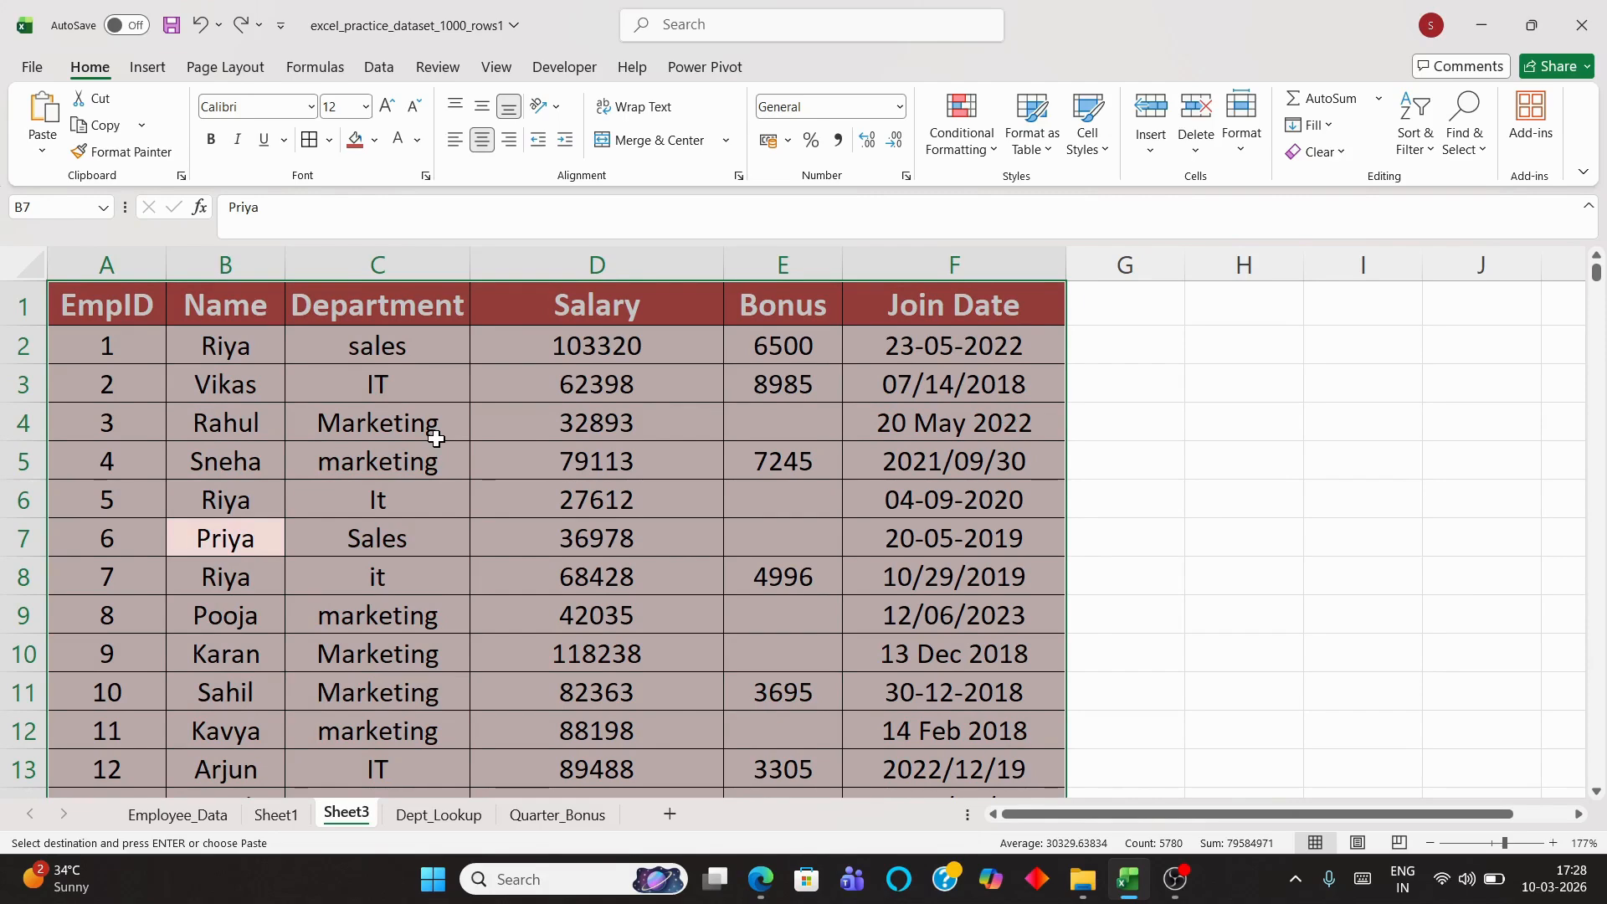
Remove duplicate rows from the employee table, treating the first row as headers and excluding EmpID from the compared columns
left_click(373, 72)
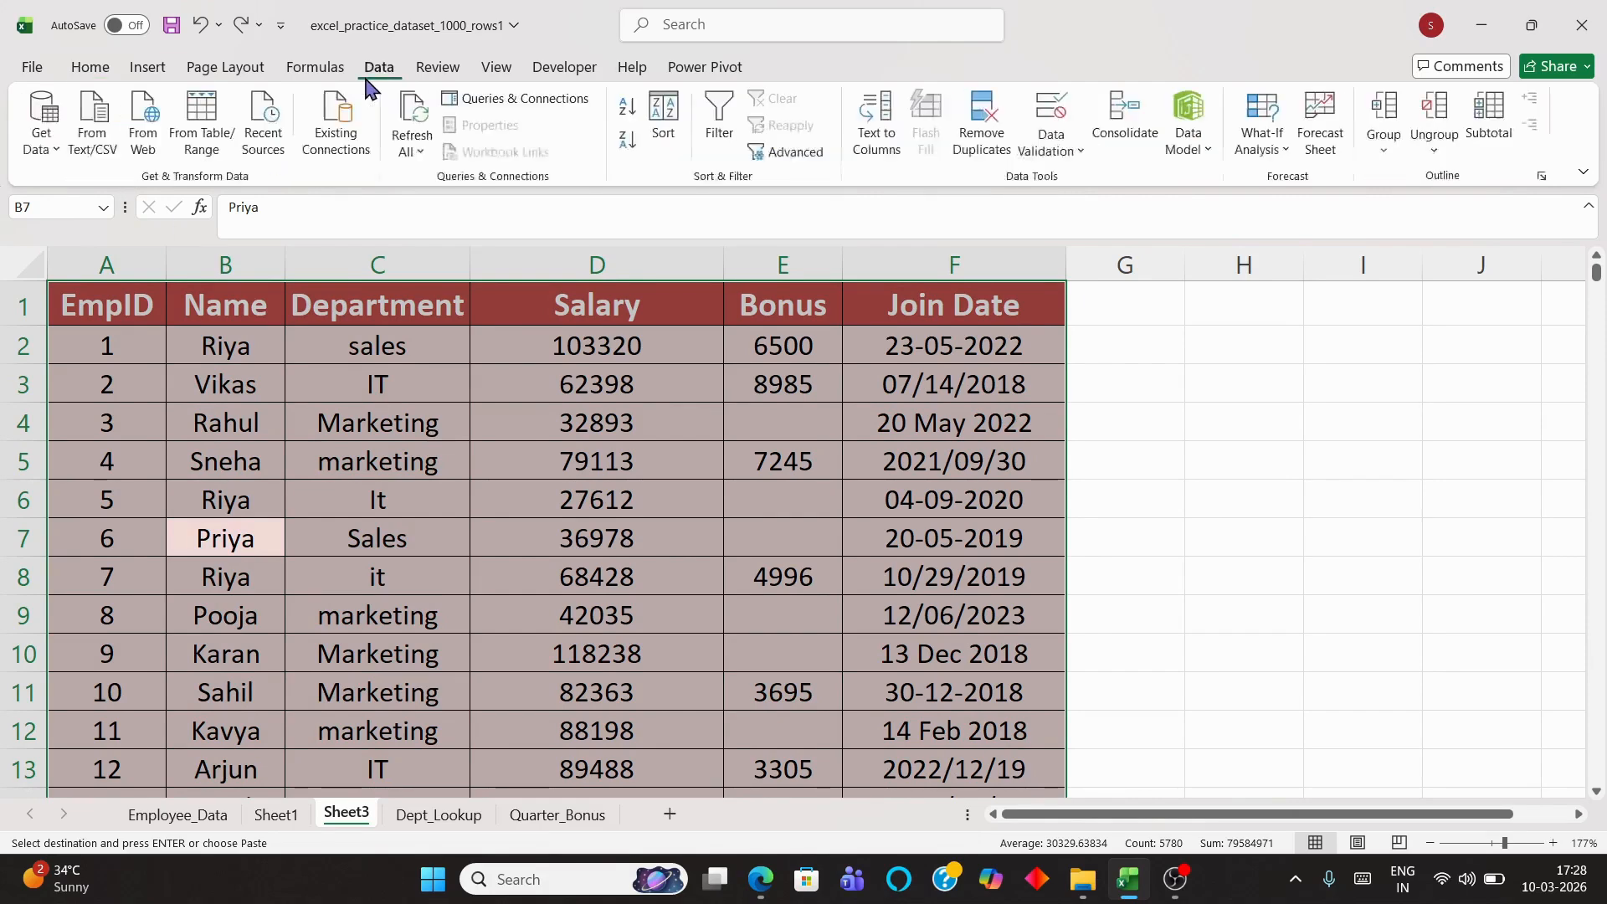
left_click(984, 121)
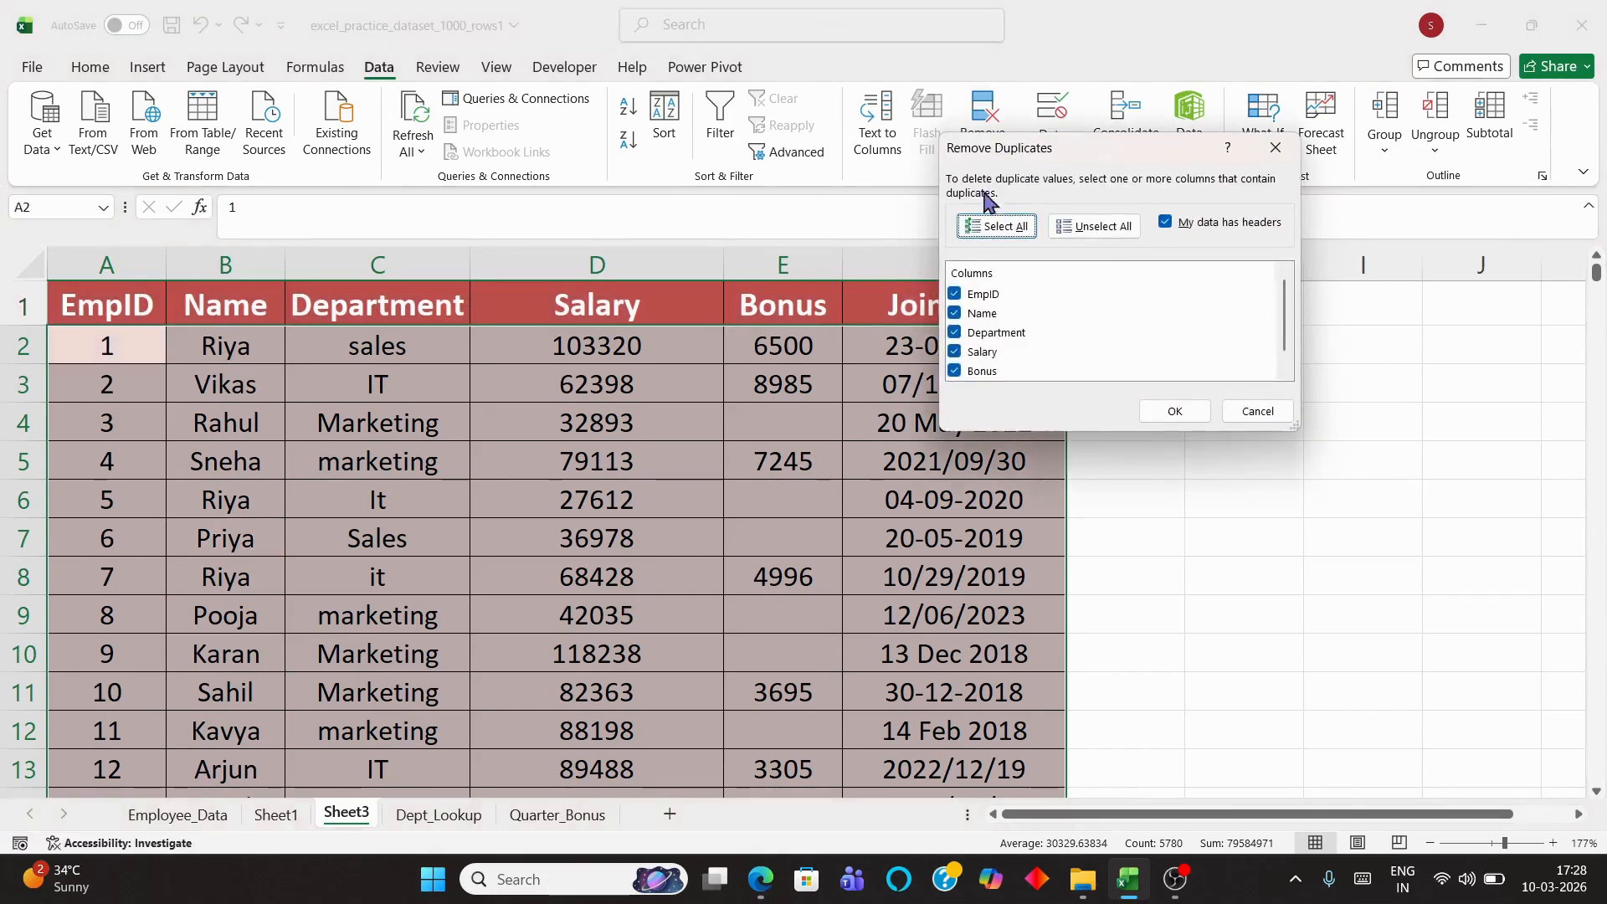
left_click(956, 297)
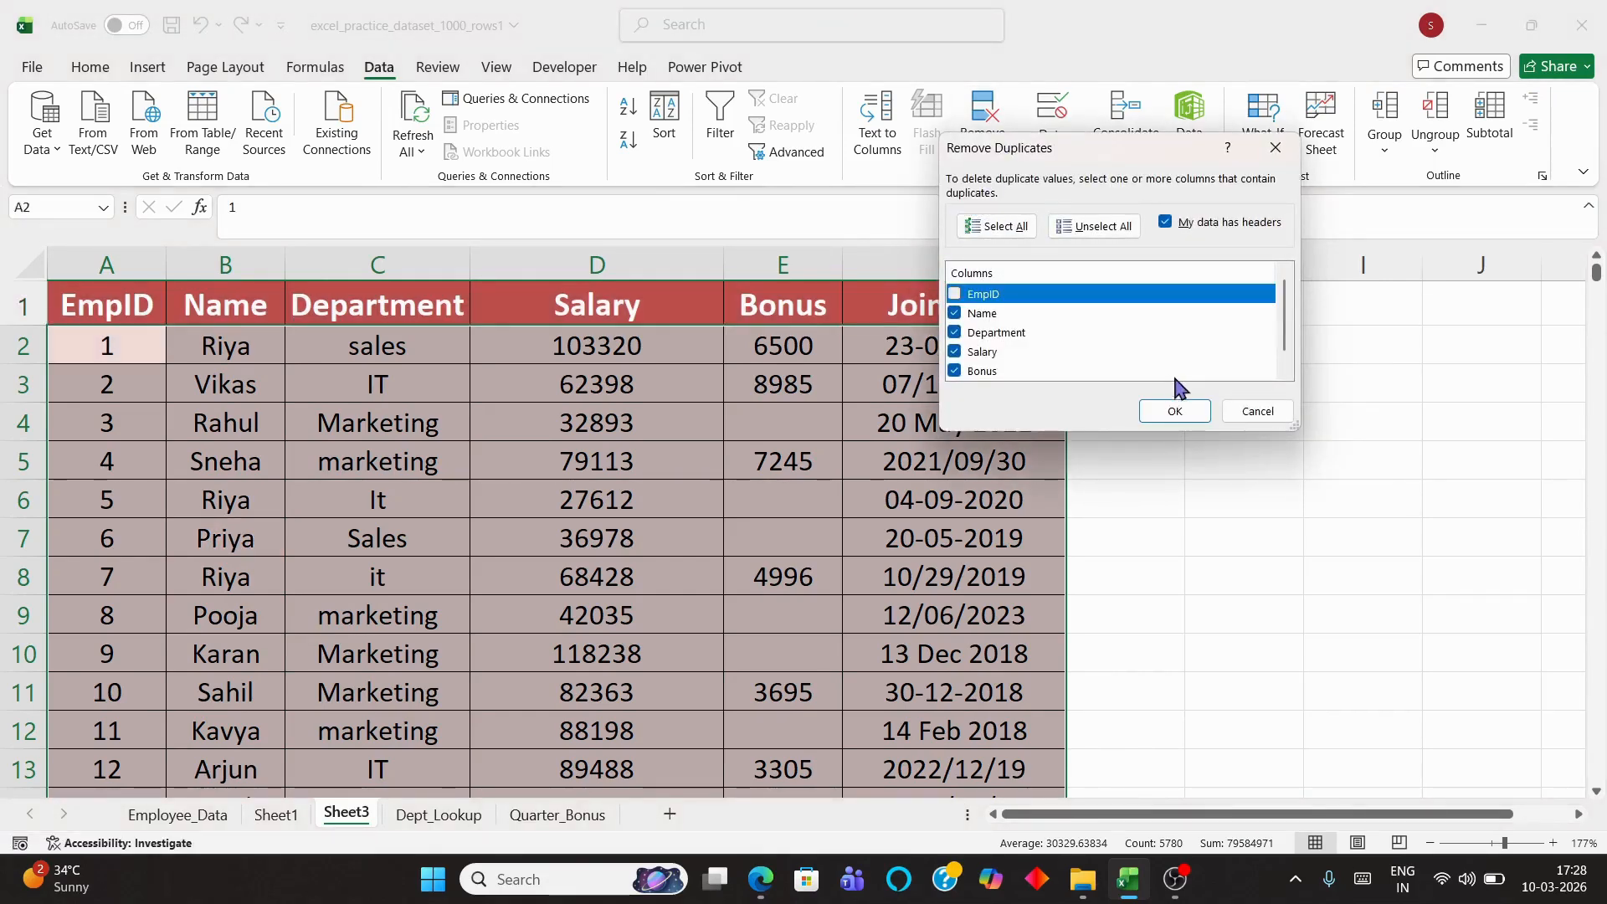
left_click(1189, 411)
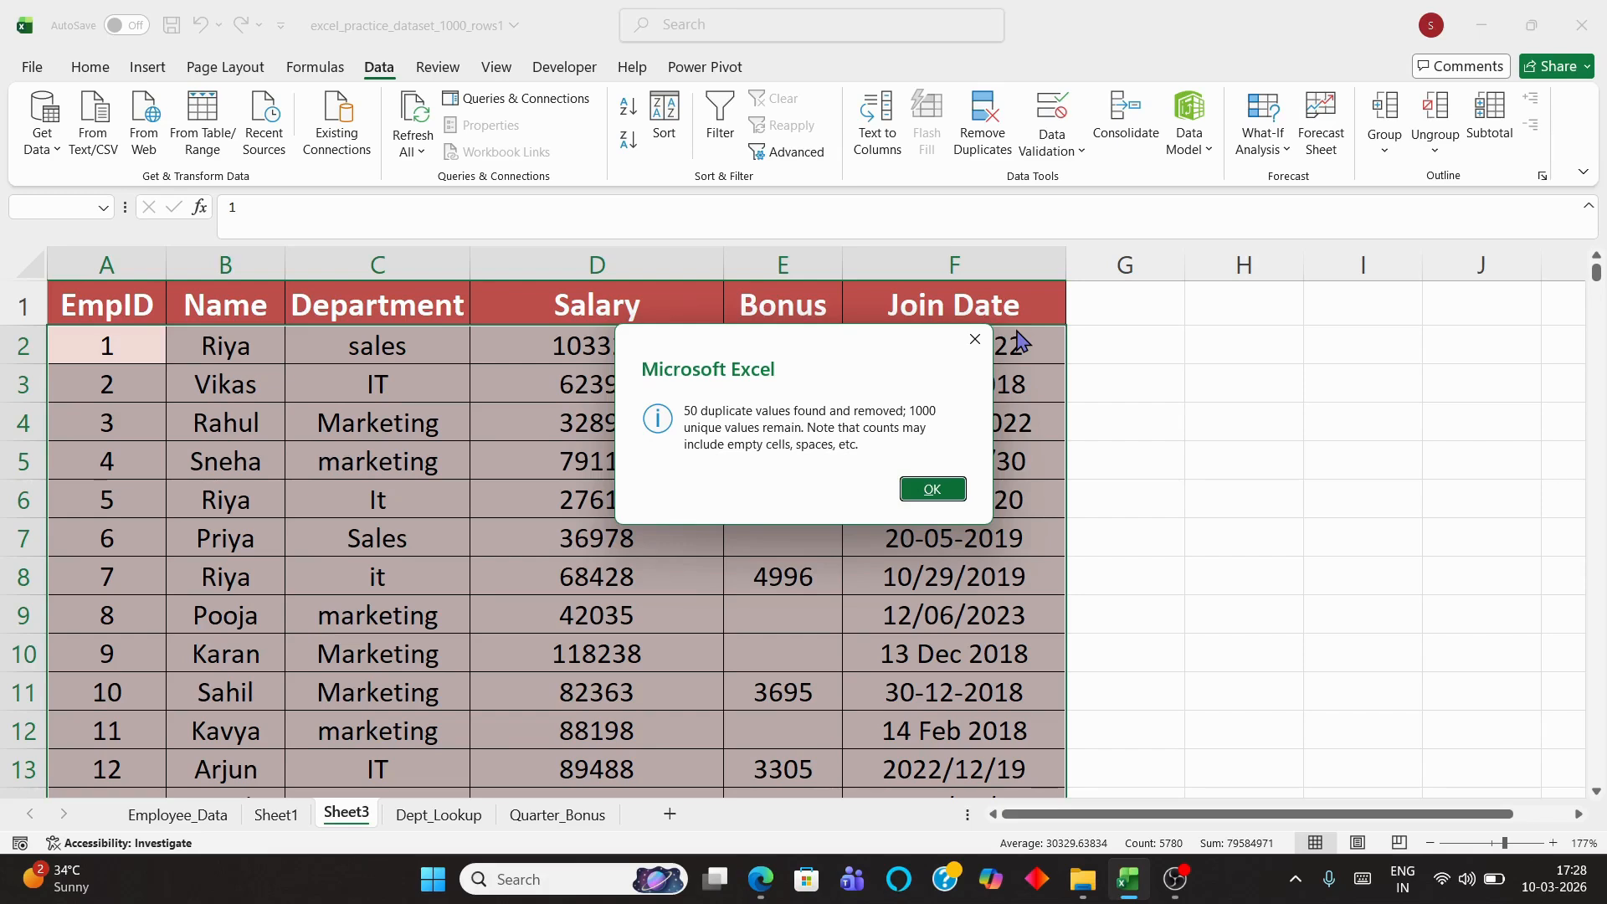
left_click(933, 489)
Examine the employee table to the end of its rows and across the columns beyond it, clearing the table selection
scroll(823, 532, "down", 20)
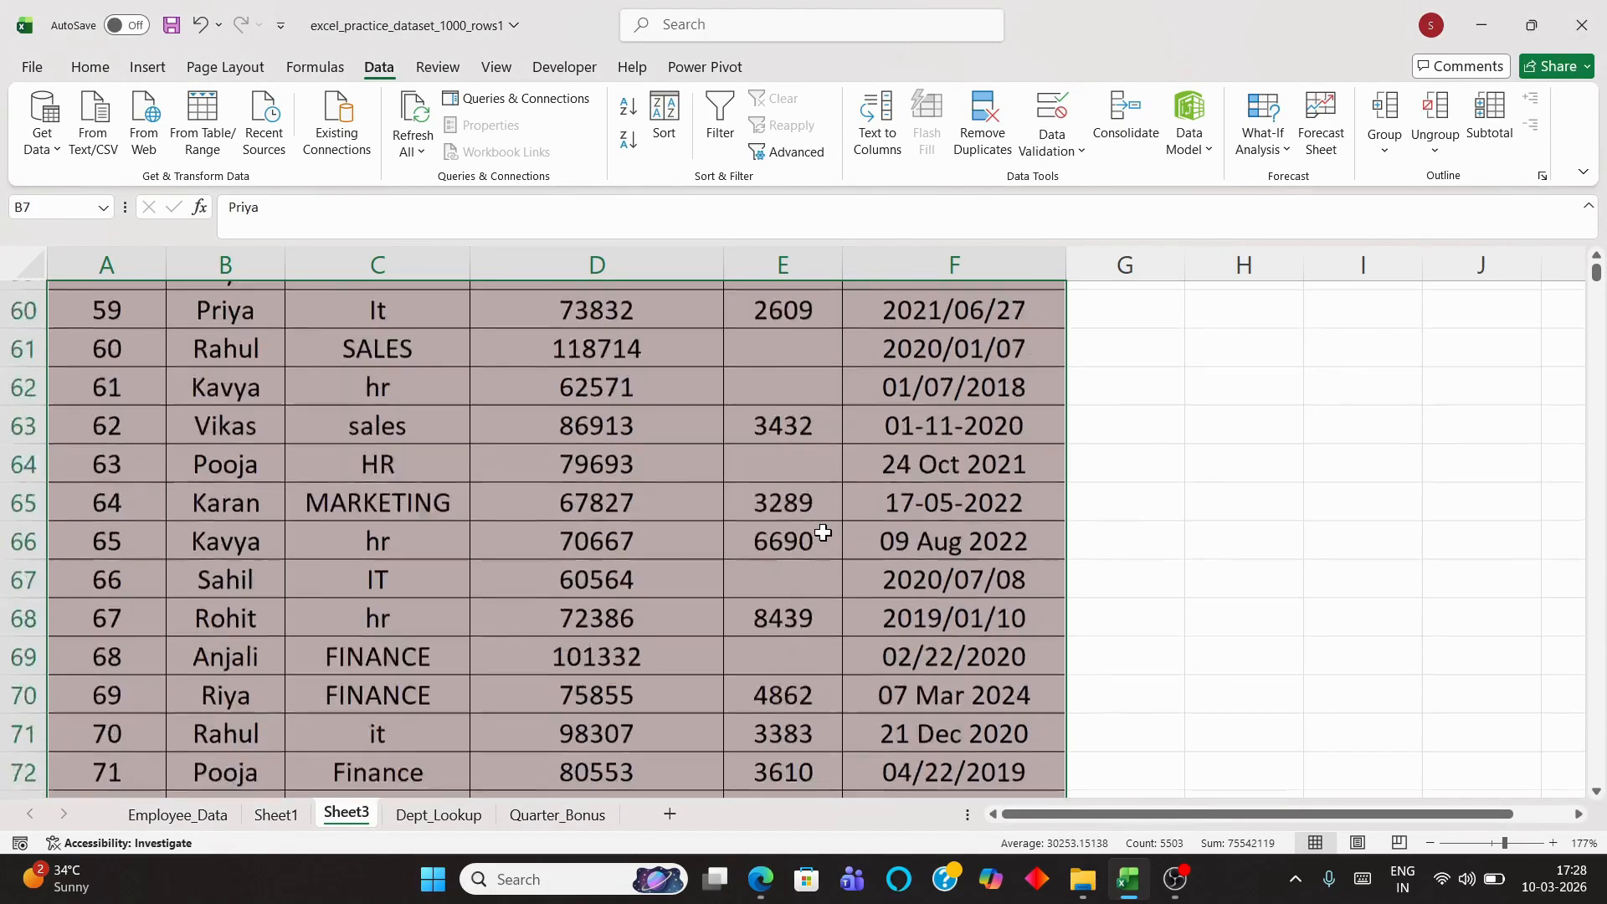
scroll(823, 532, "down", 20)
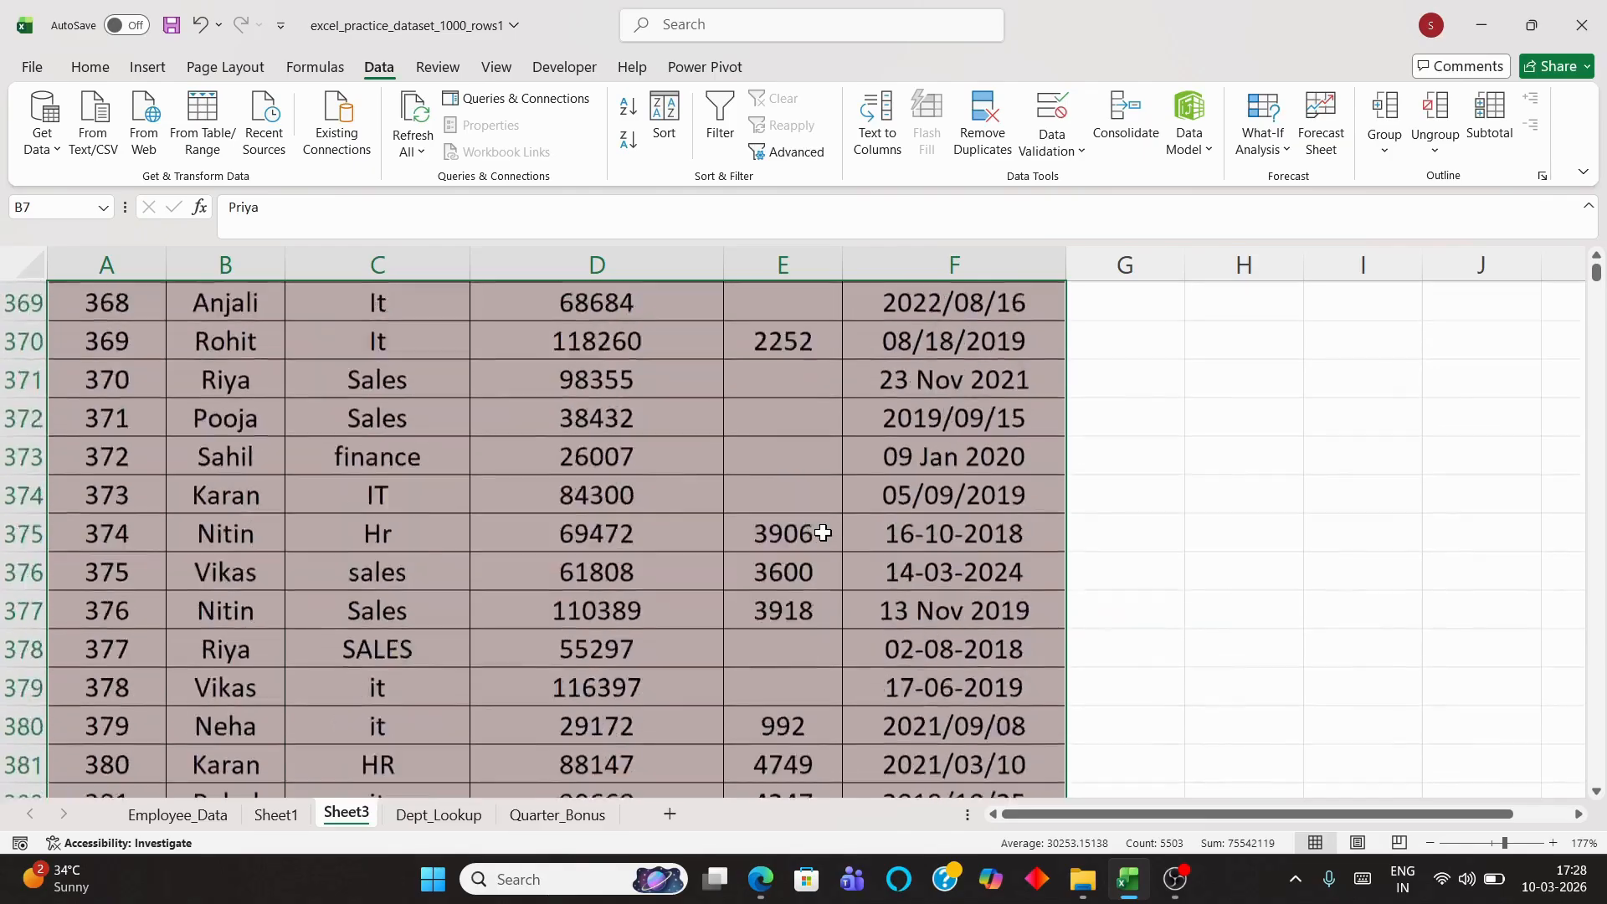
scroll(823, 533, "down", 20)
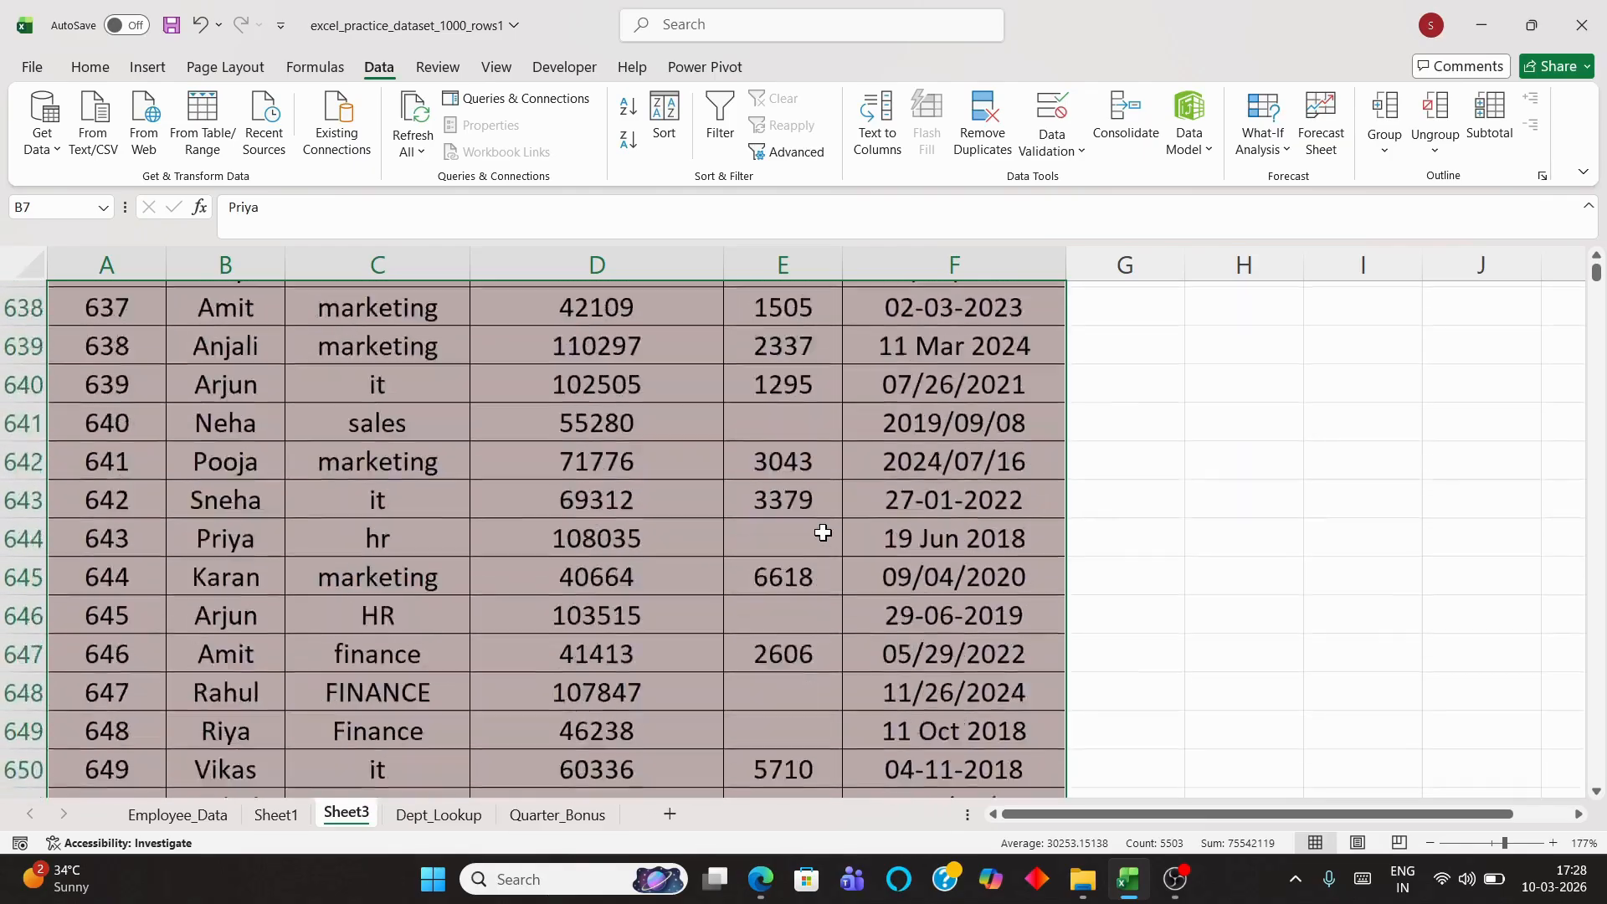
scroll(823, 532, "down", 20)
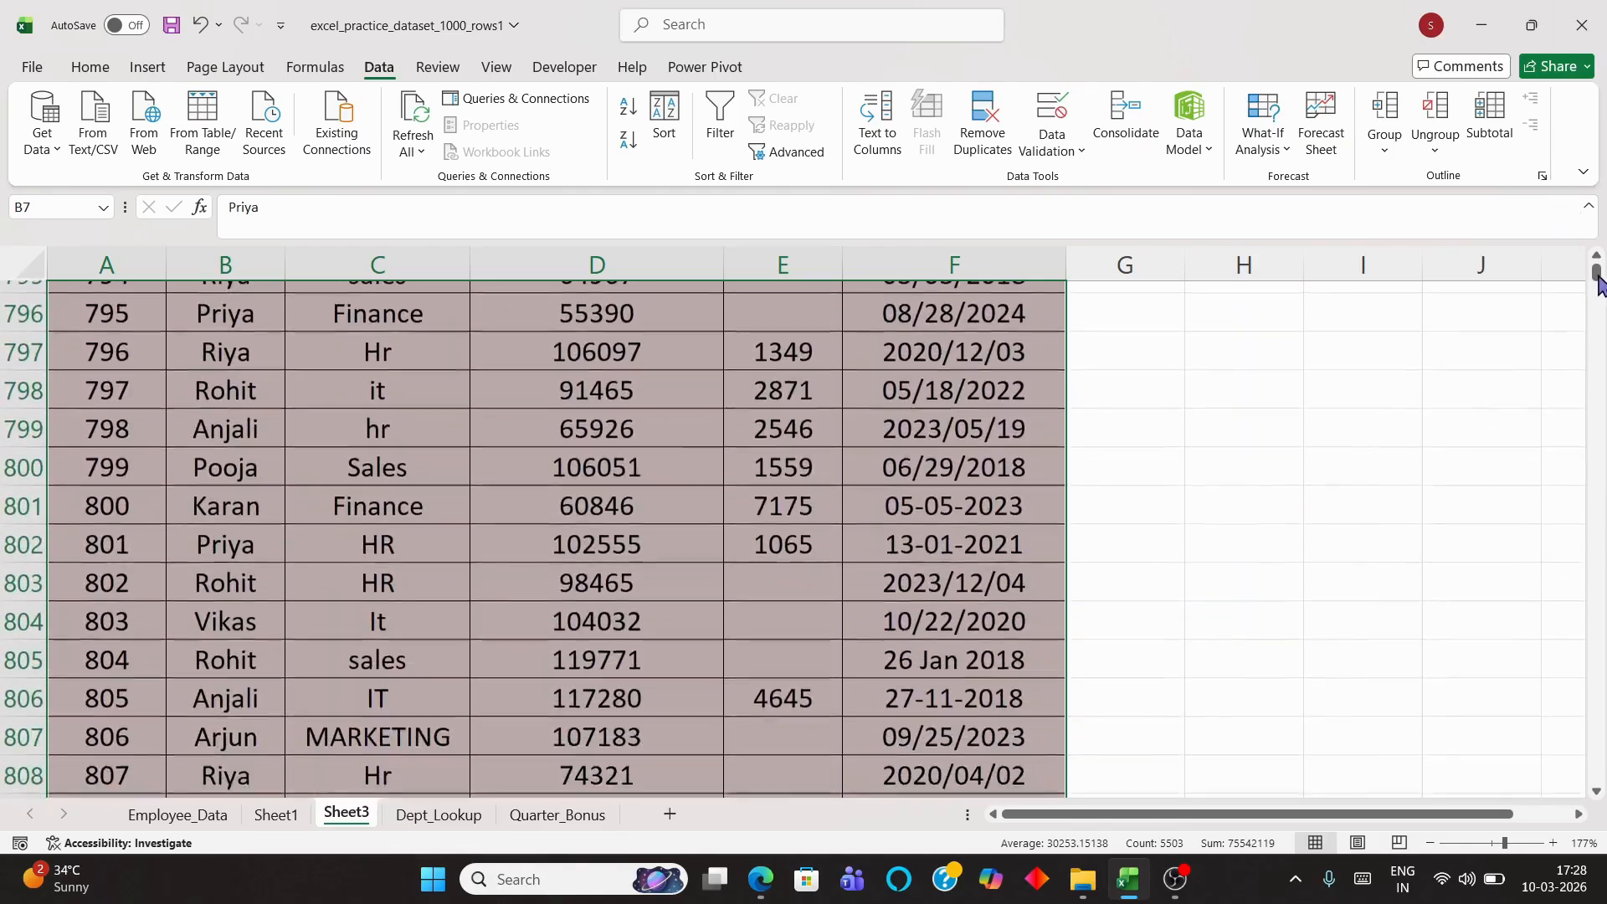
left_click_drag(1596, 273, 1570, 791)
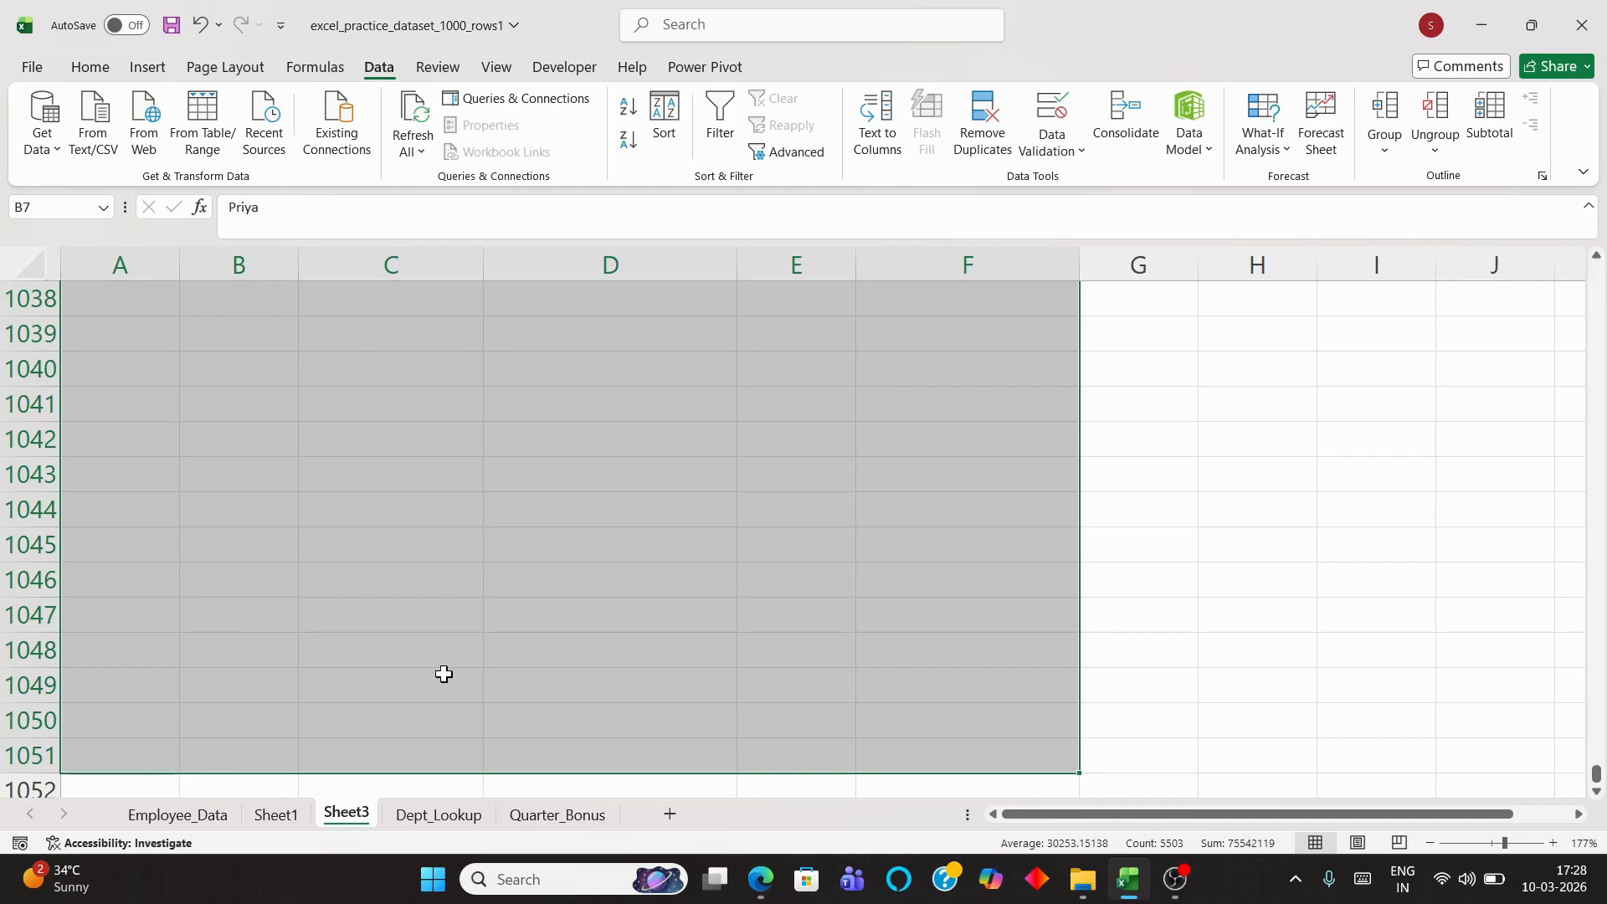
scroll(703, 466, "up", 17)
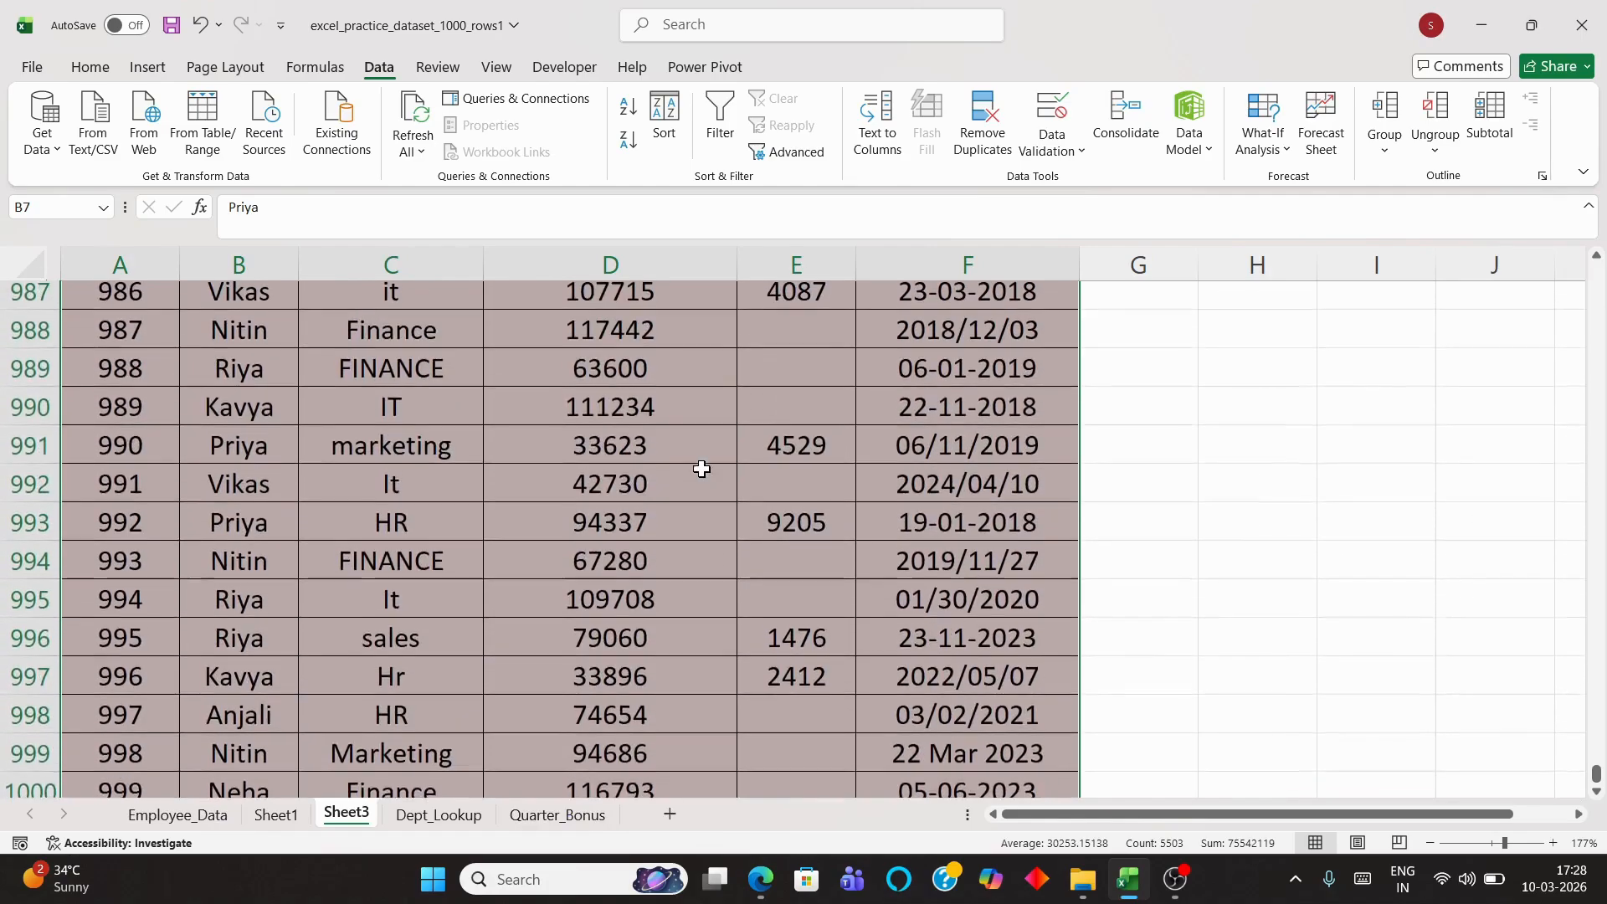
scroll(702, 469, "up", 20)
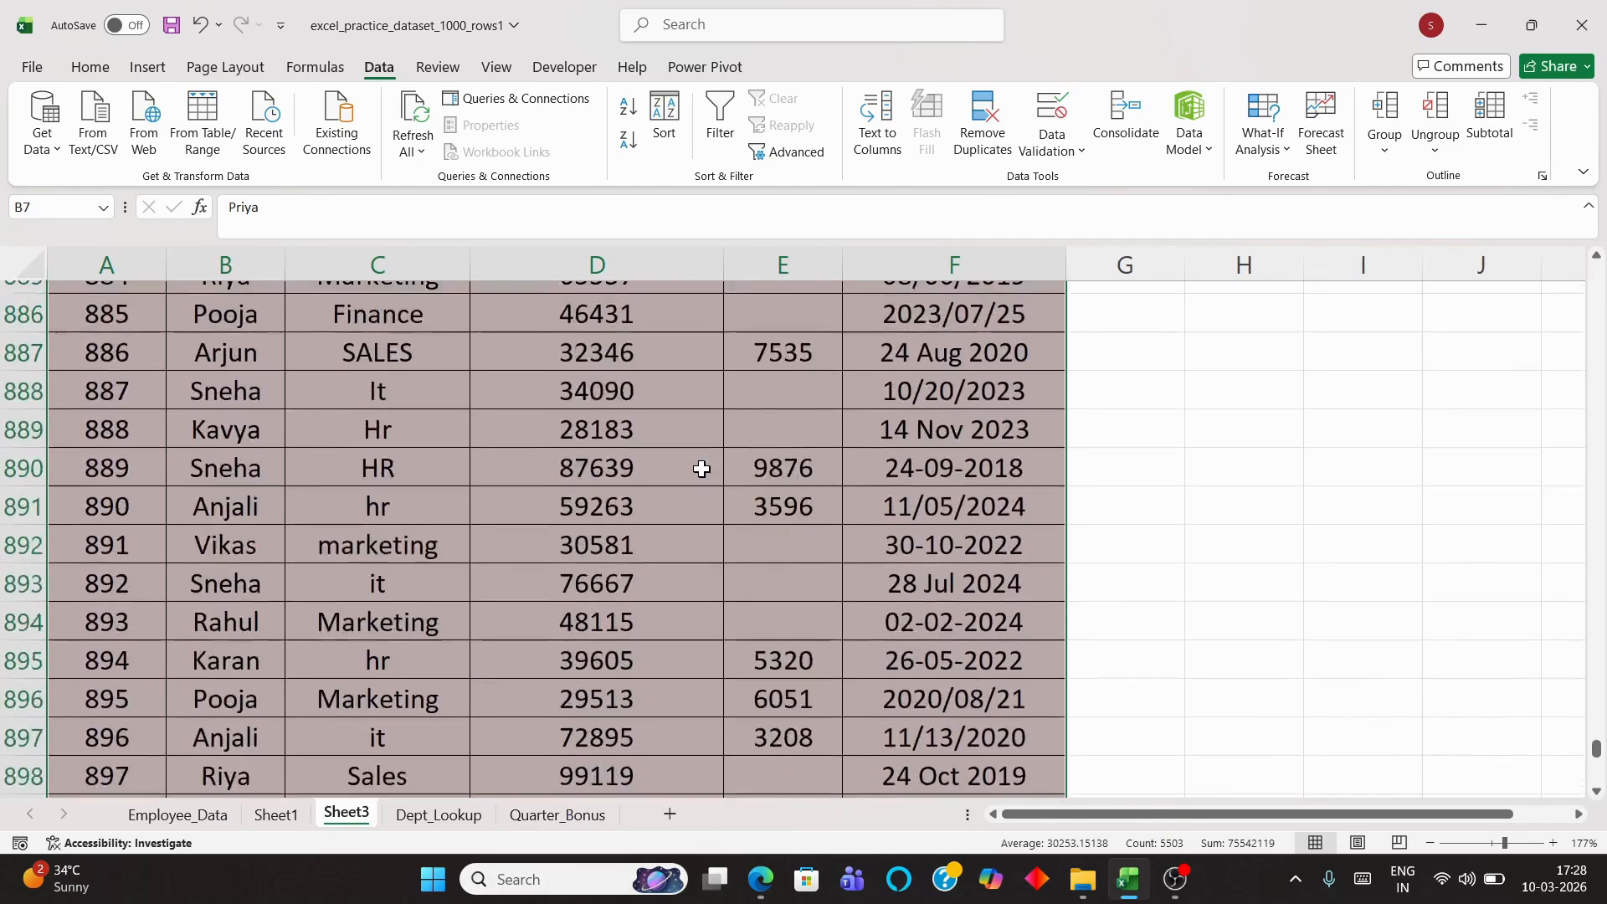
scroll(701, 469, "up", 20)
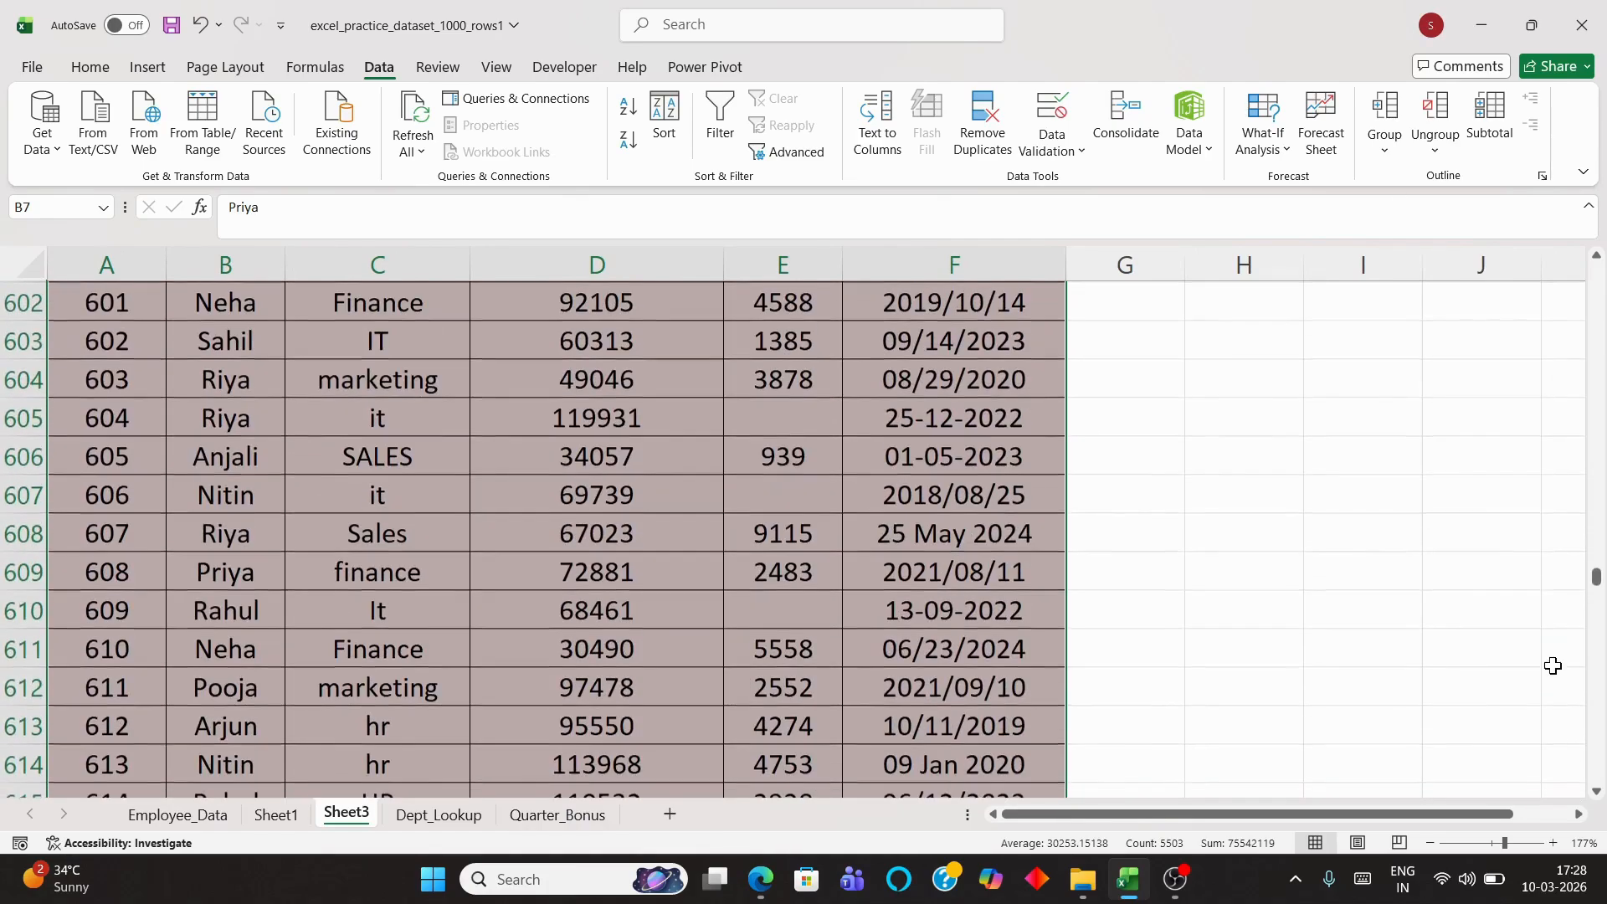
left_click_drag(1597, 555, 1527, 237)
left_click(1150, 478)
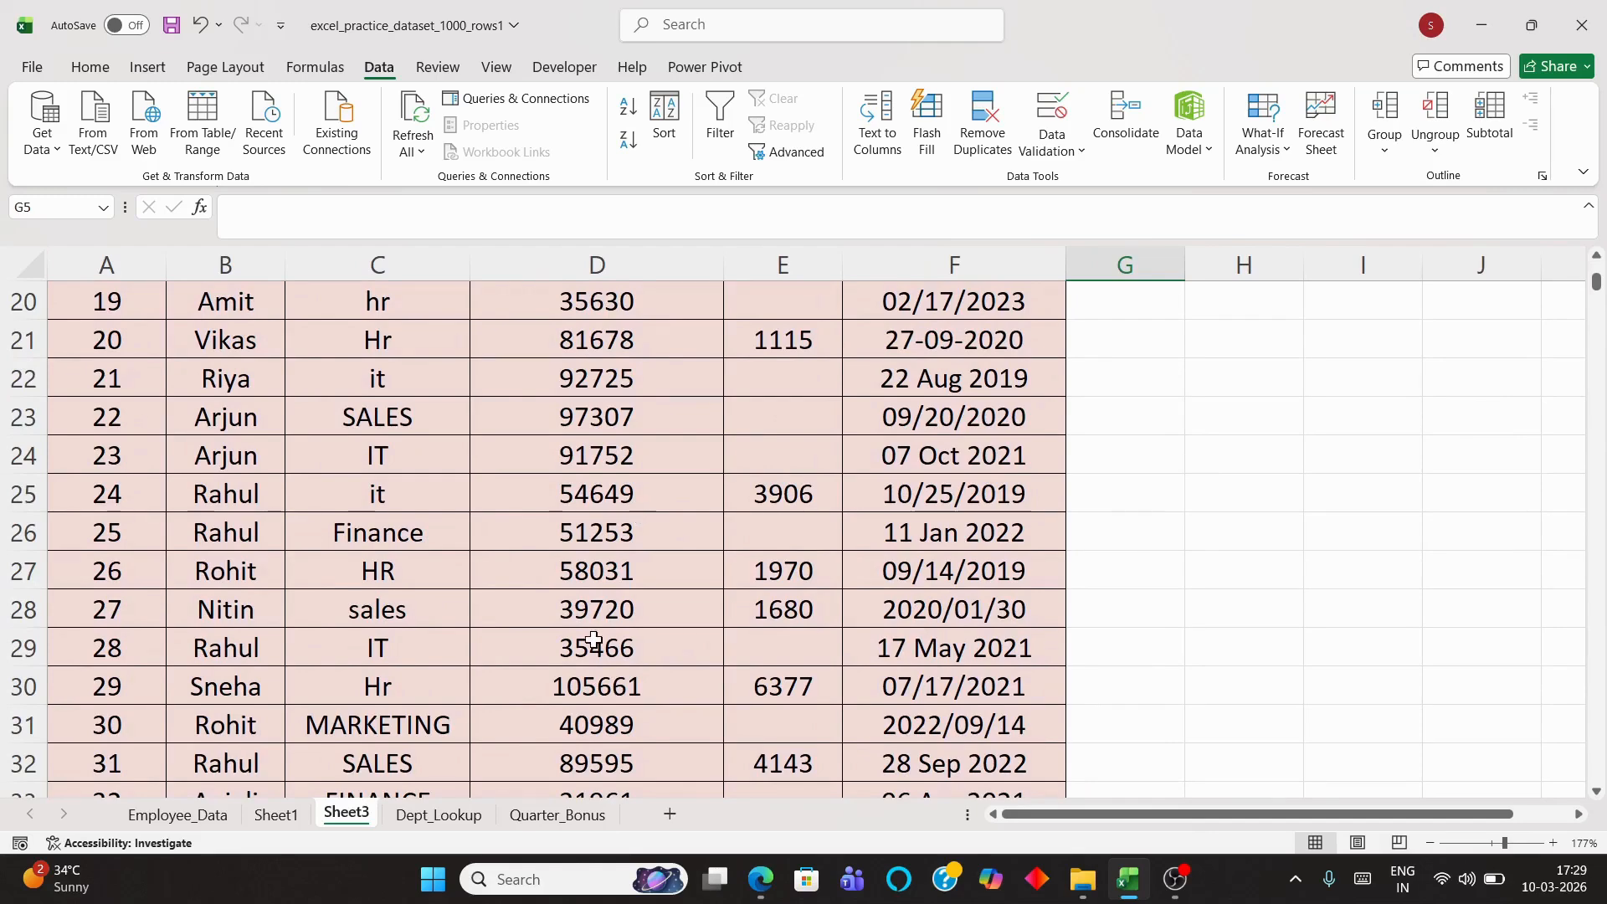
scroll(595, 636, "down", 3)
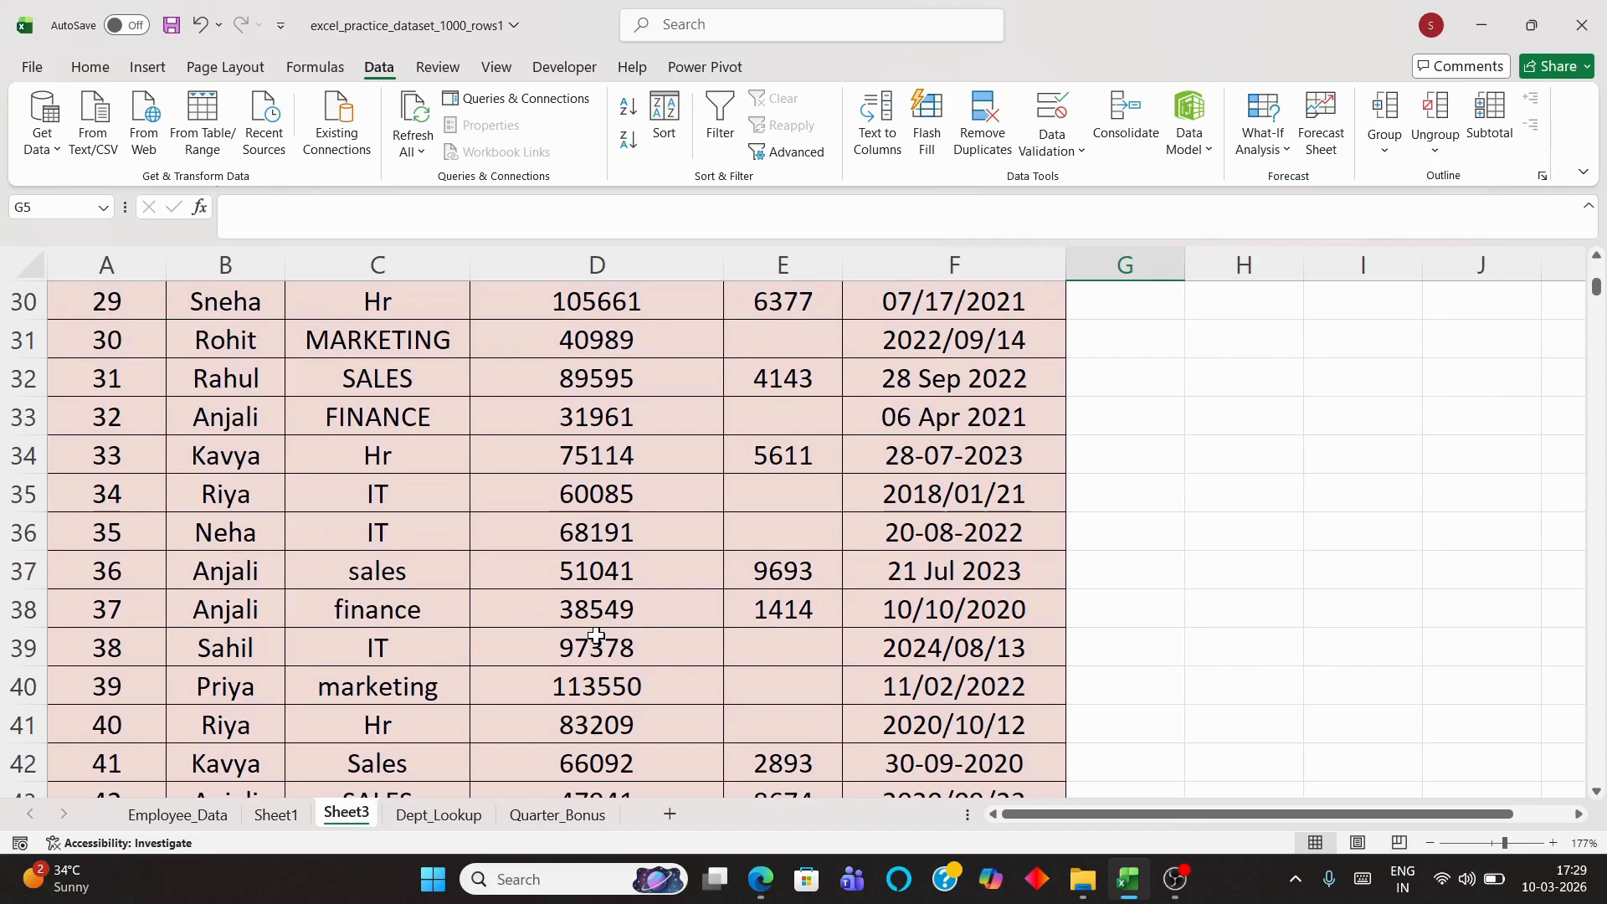
scroll(1098, 645, "right", 5)
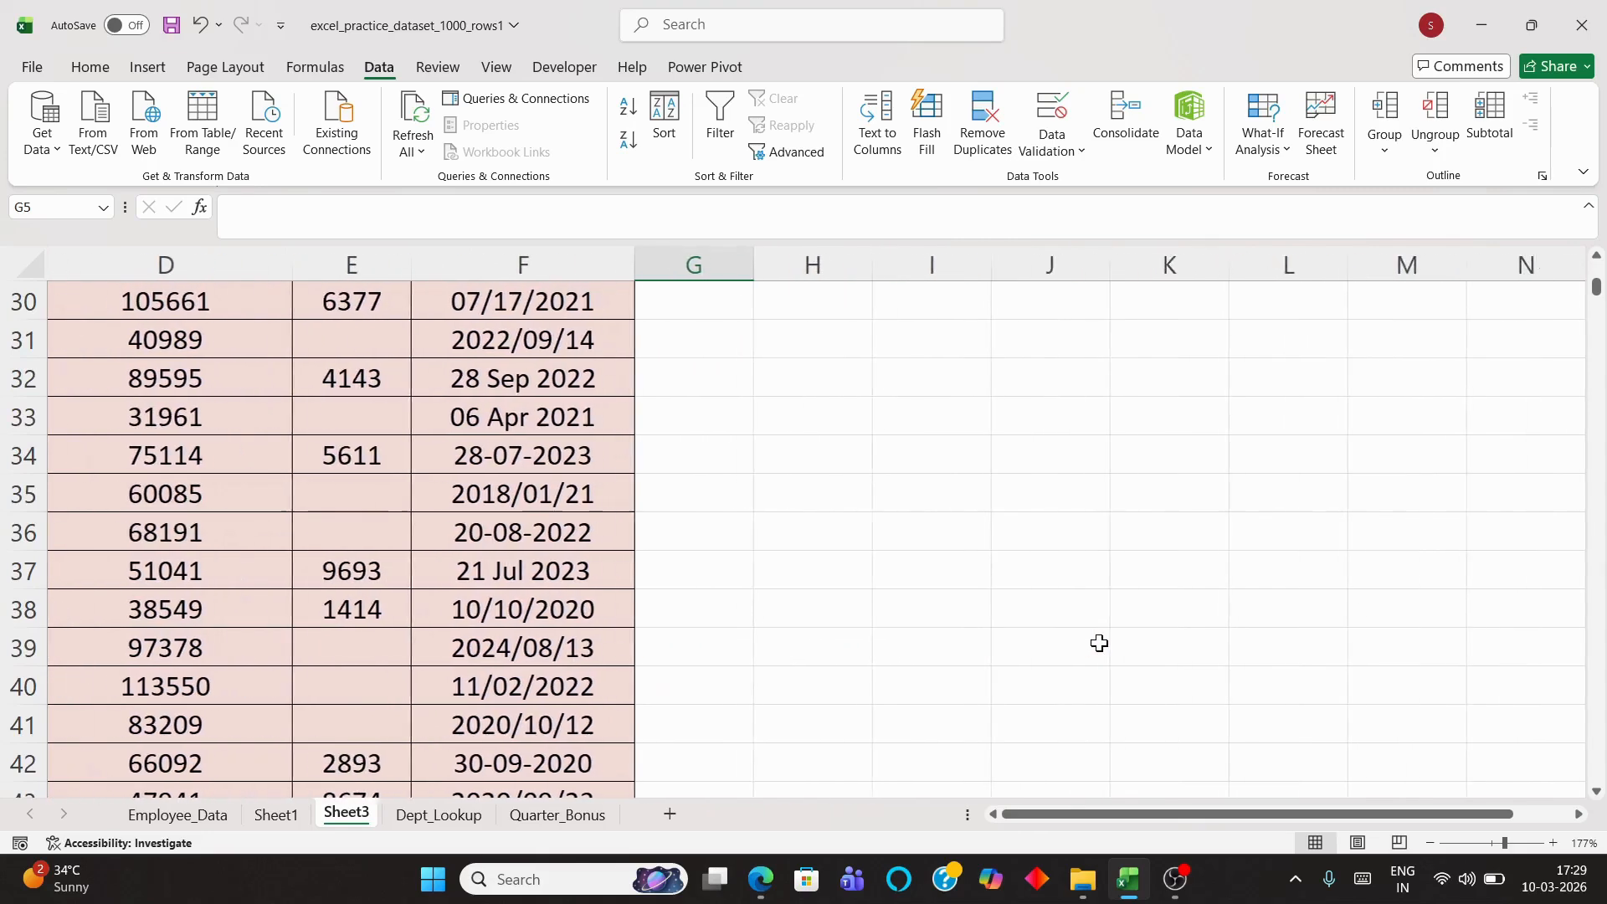
scroll(1100, 643, "right", 10)
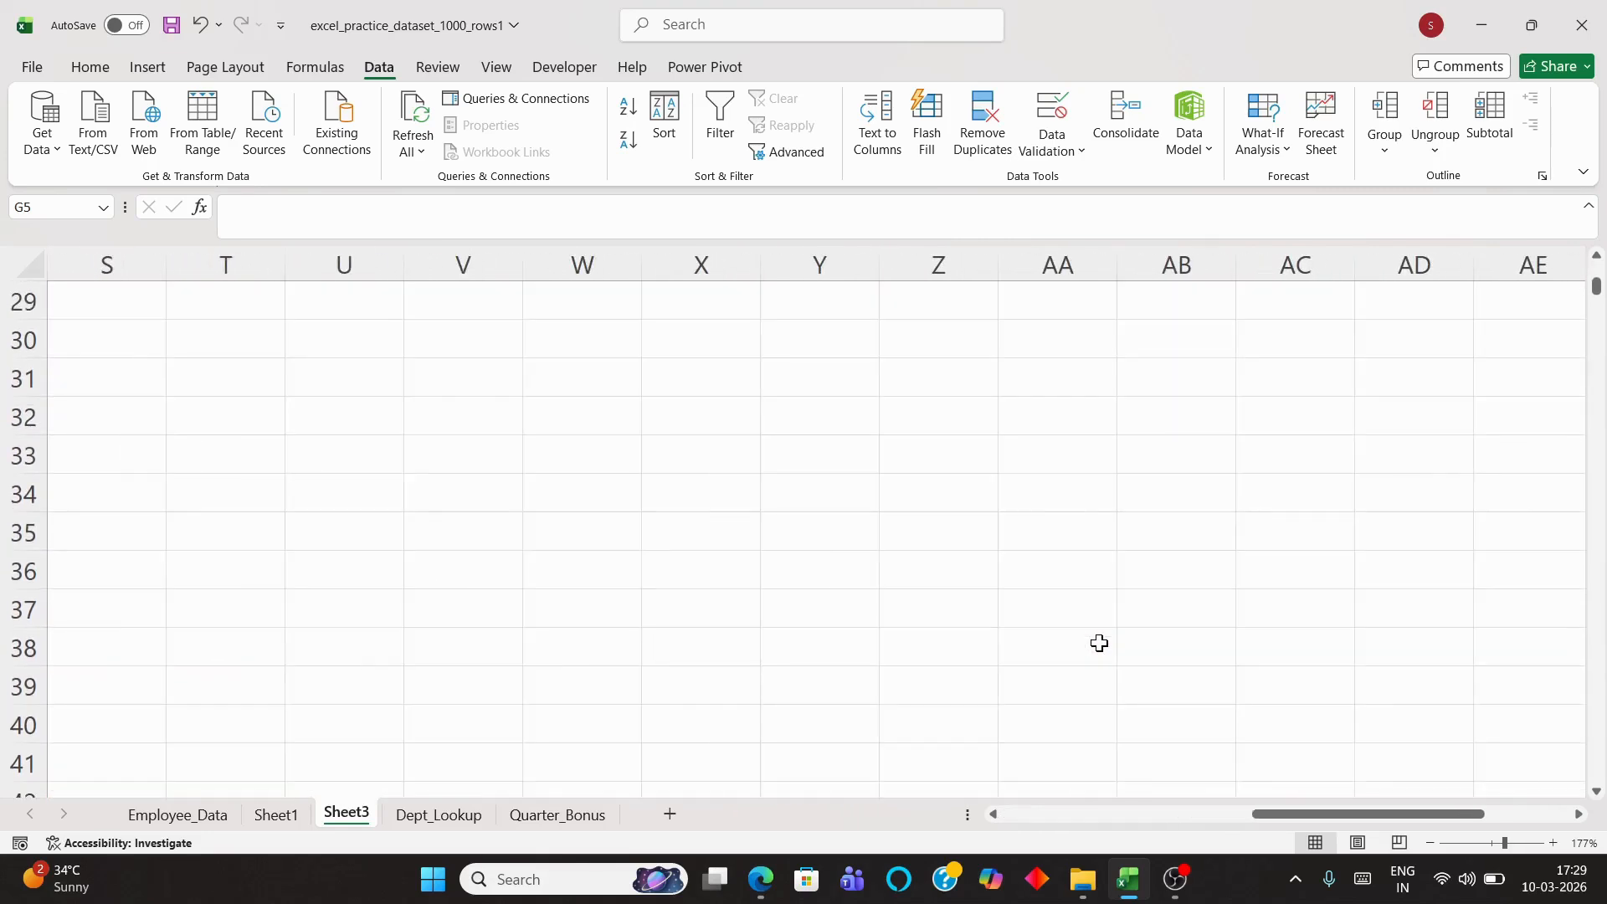
scroll(919, 645, "left", 15)
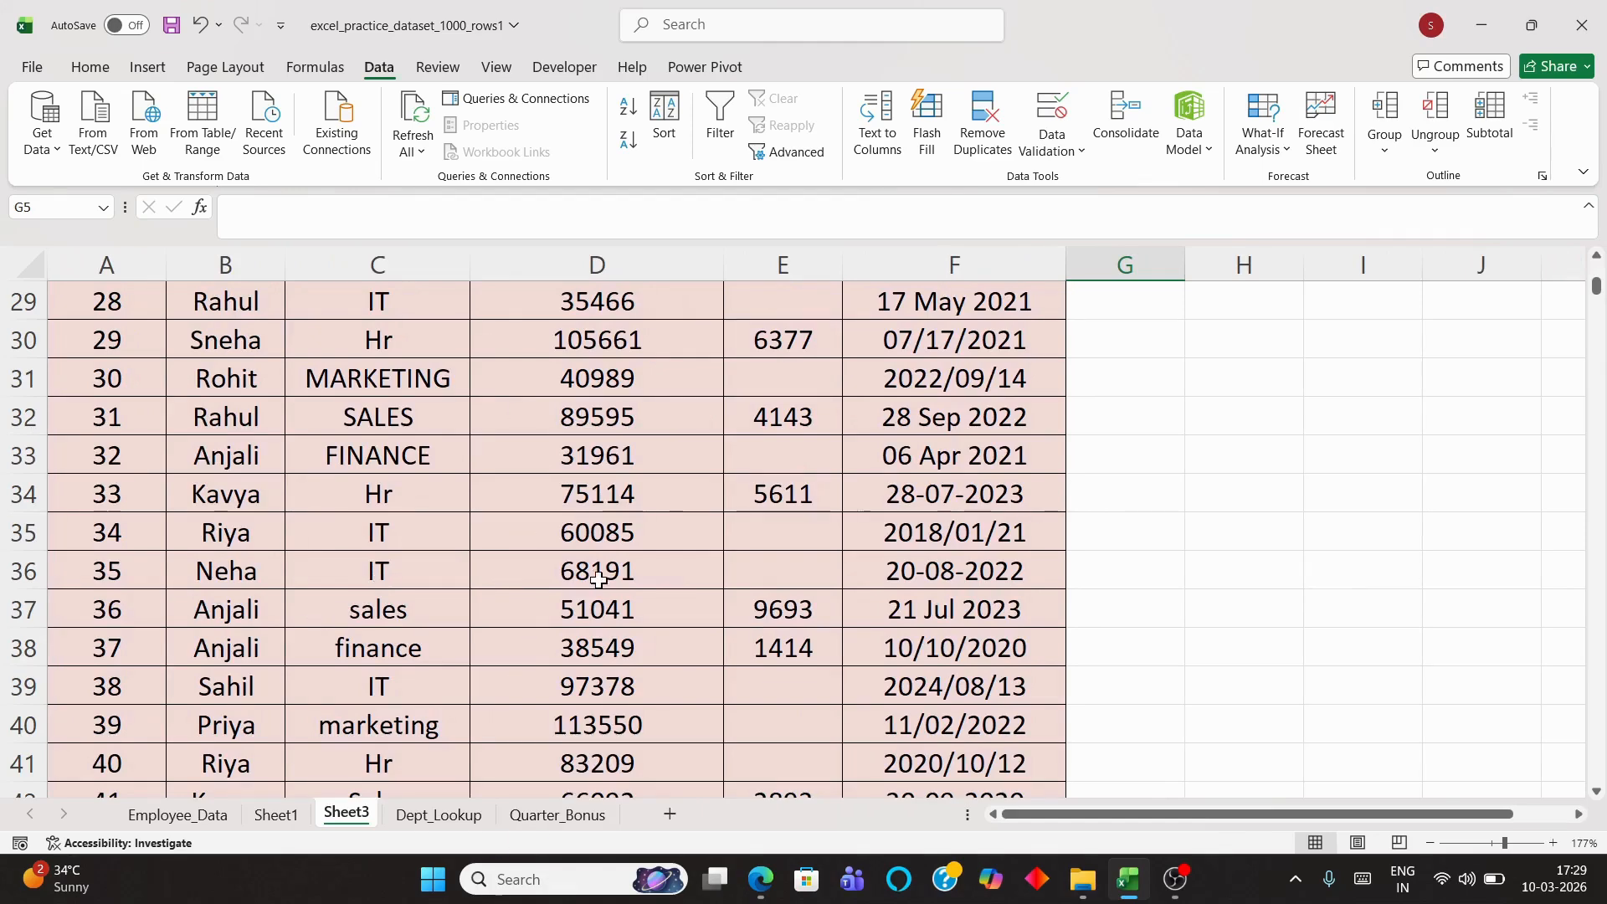
scroll(598, 579, "up", 10)
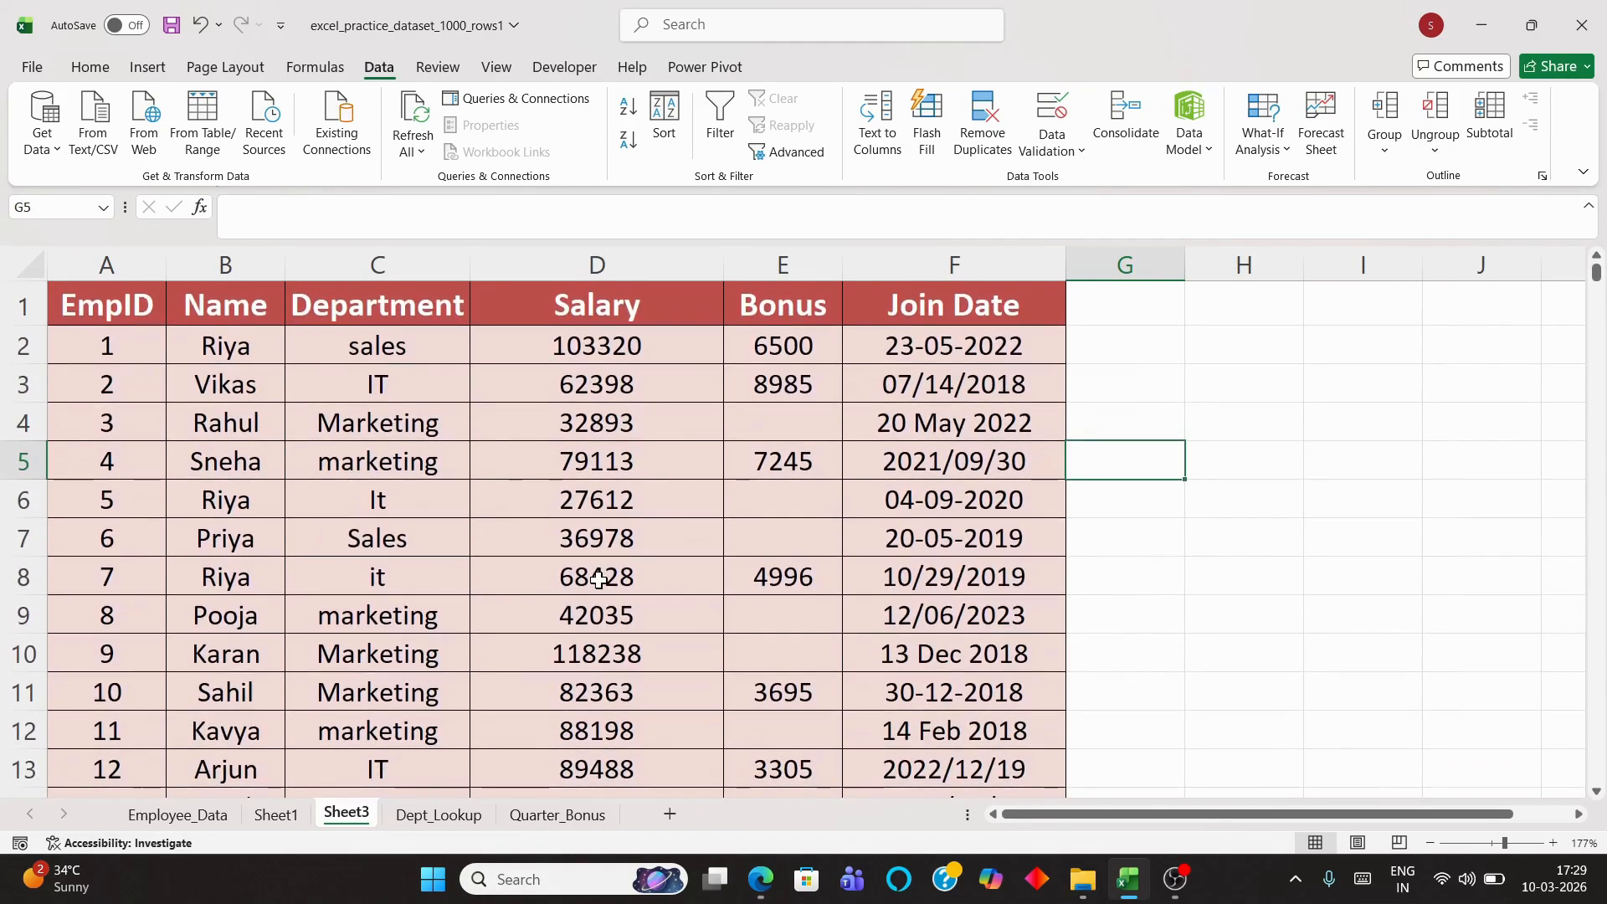
left_click(380, 471)
key("ctrl+a")
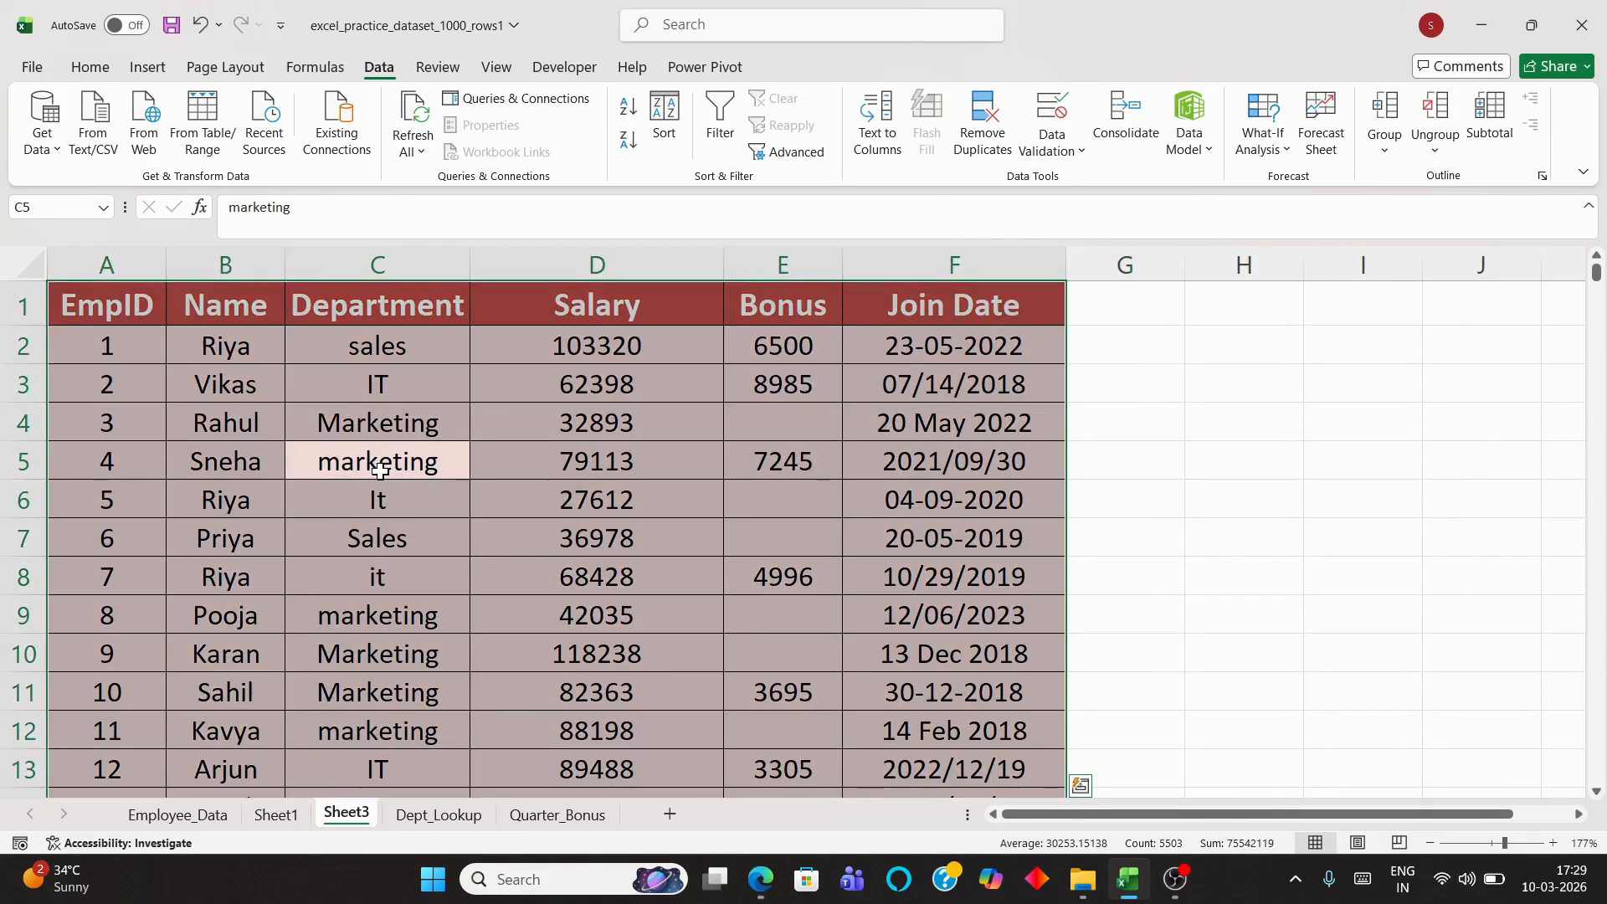
key("alt+w")
key("w")
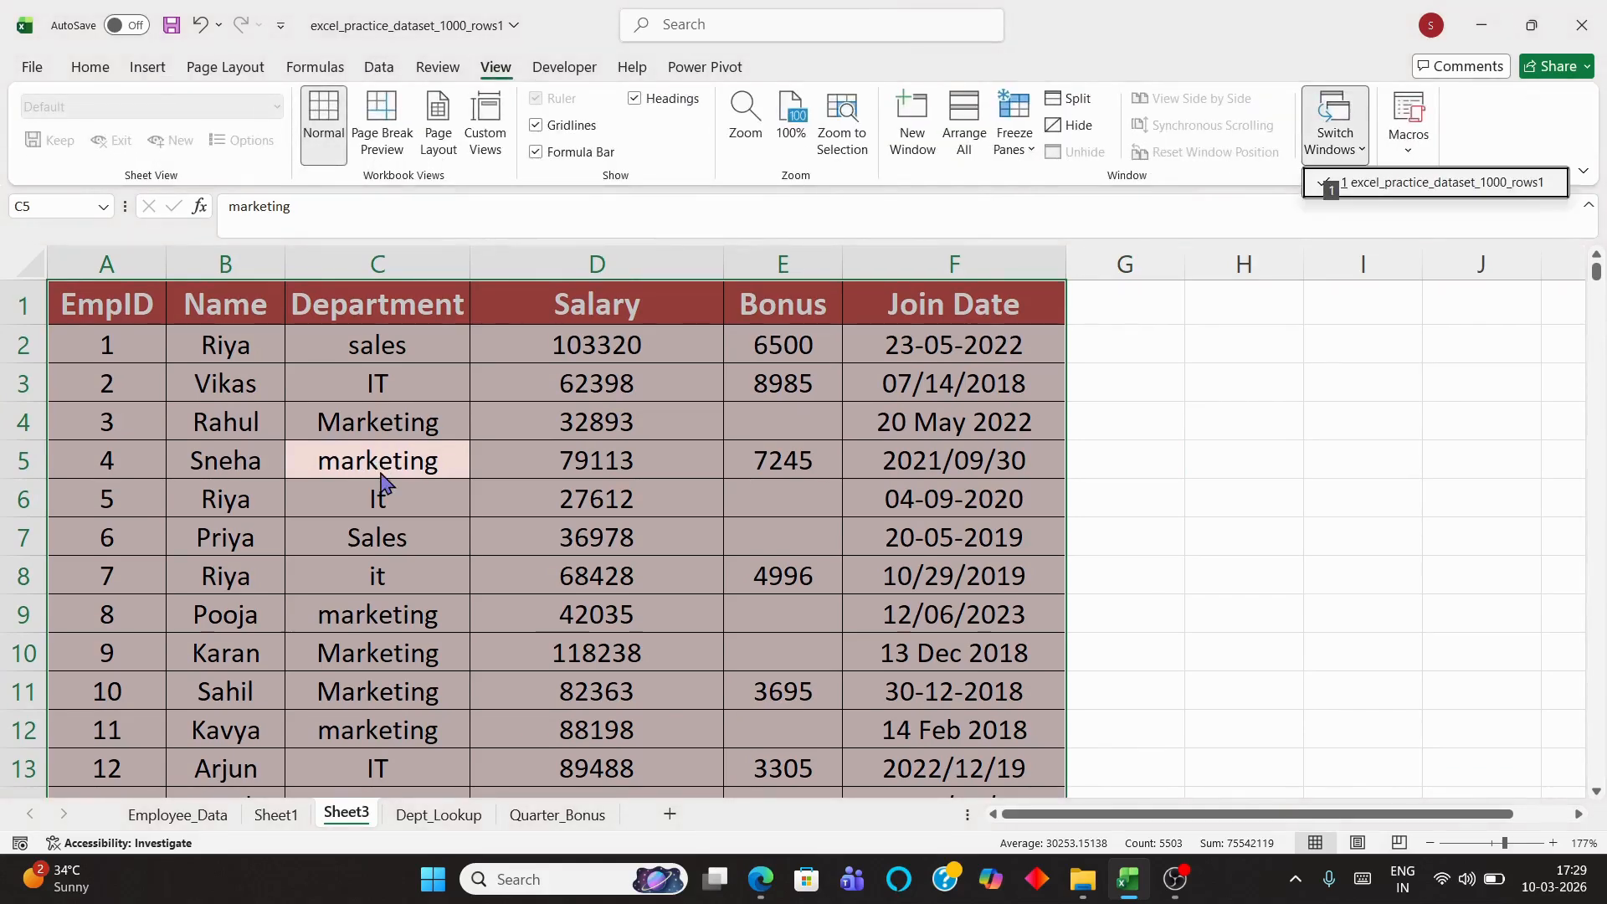
left_click(381, 474)
scroll(811, 491, "down", 4)
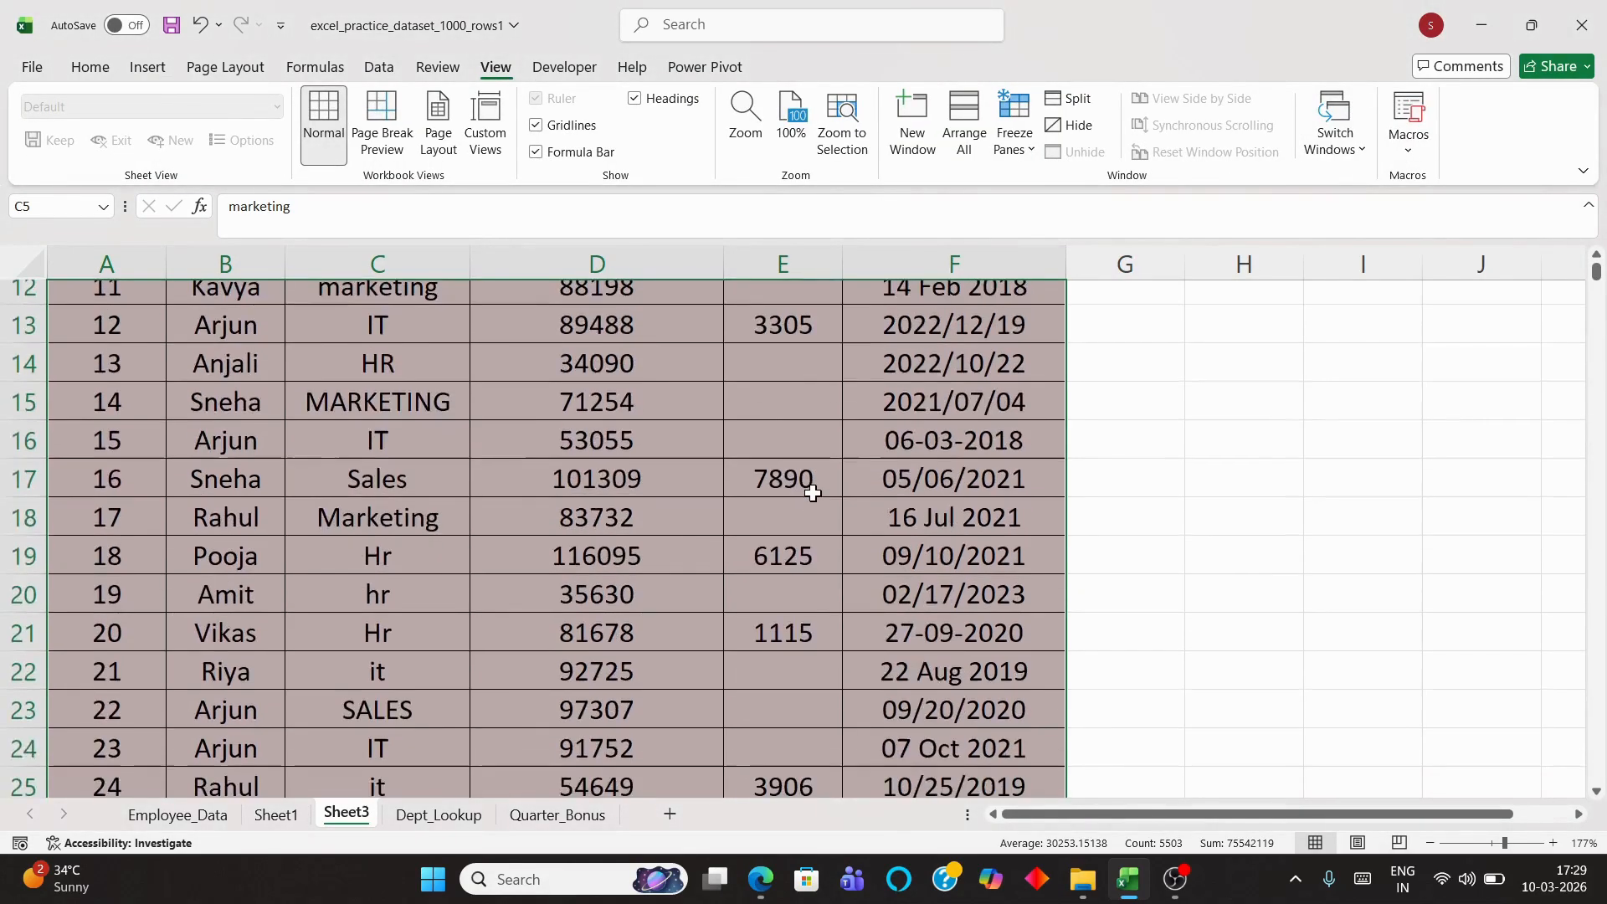
scroll(812, 494, "up", 5)
left_click(1205, 406)
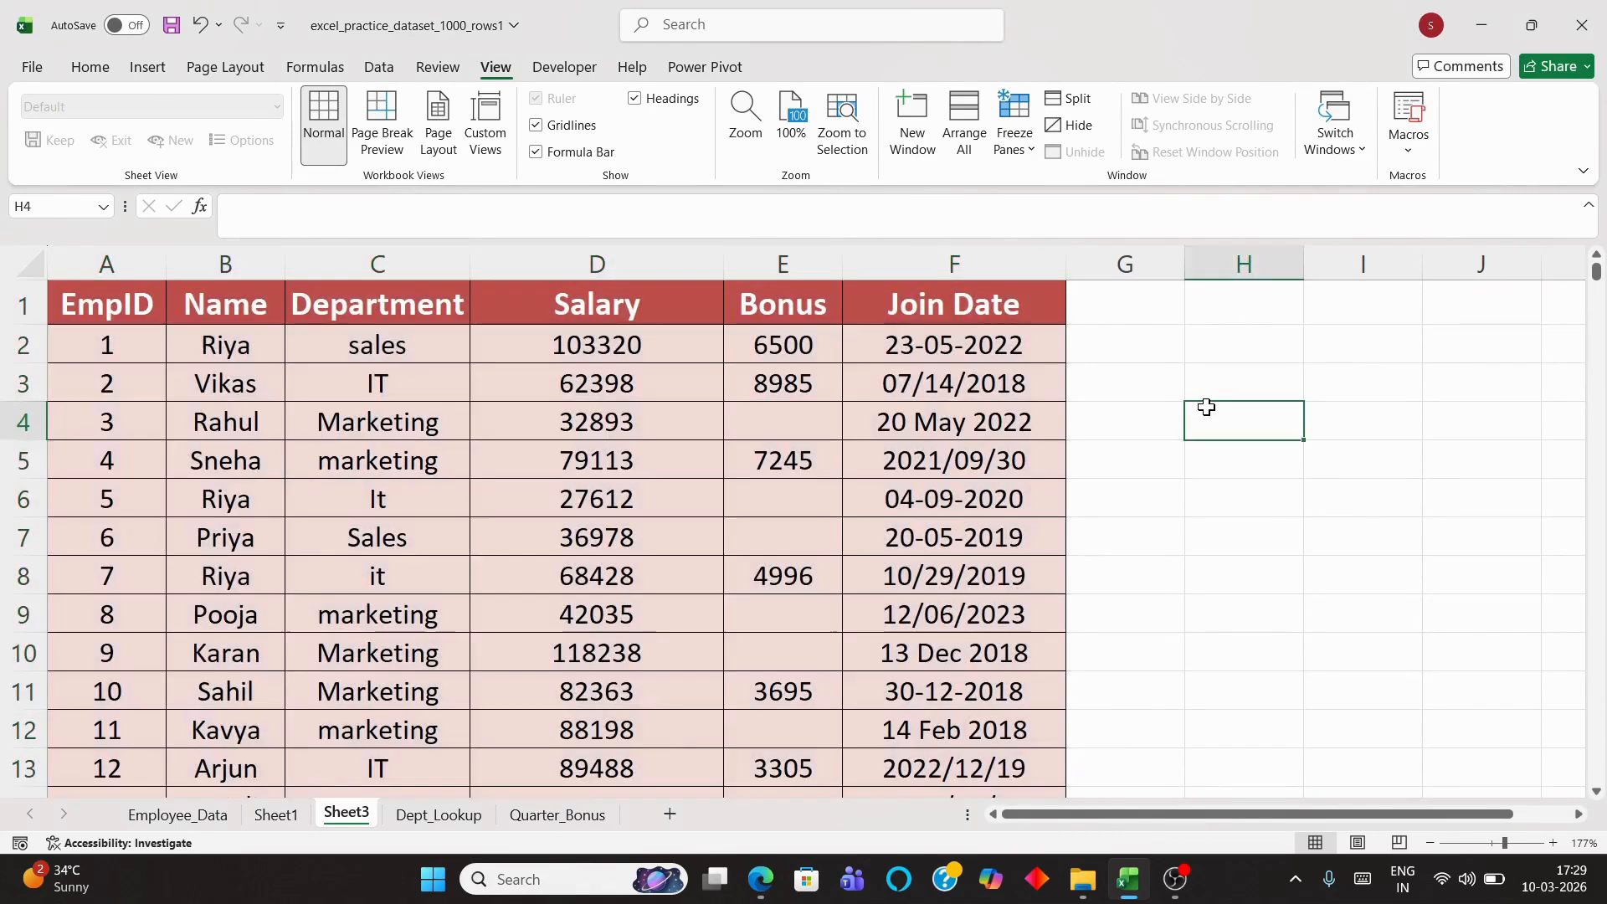
Select the whole employee table with E3 as the active cell and freeze the panes at that cell
left_click(735, 373)
key("ctrl+a")
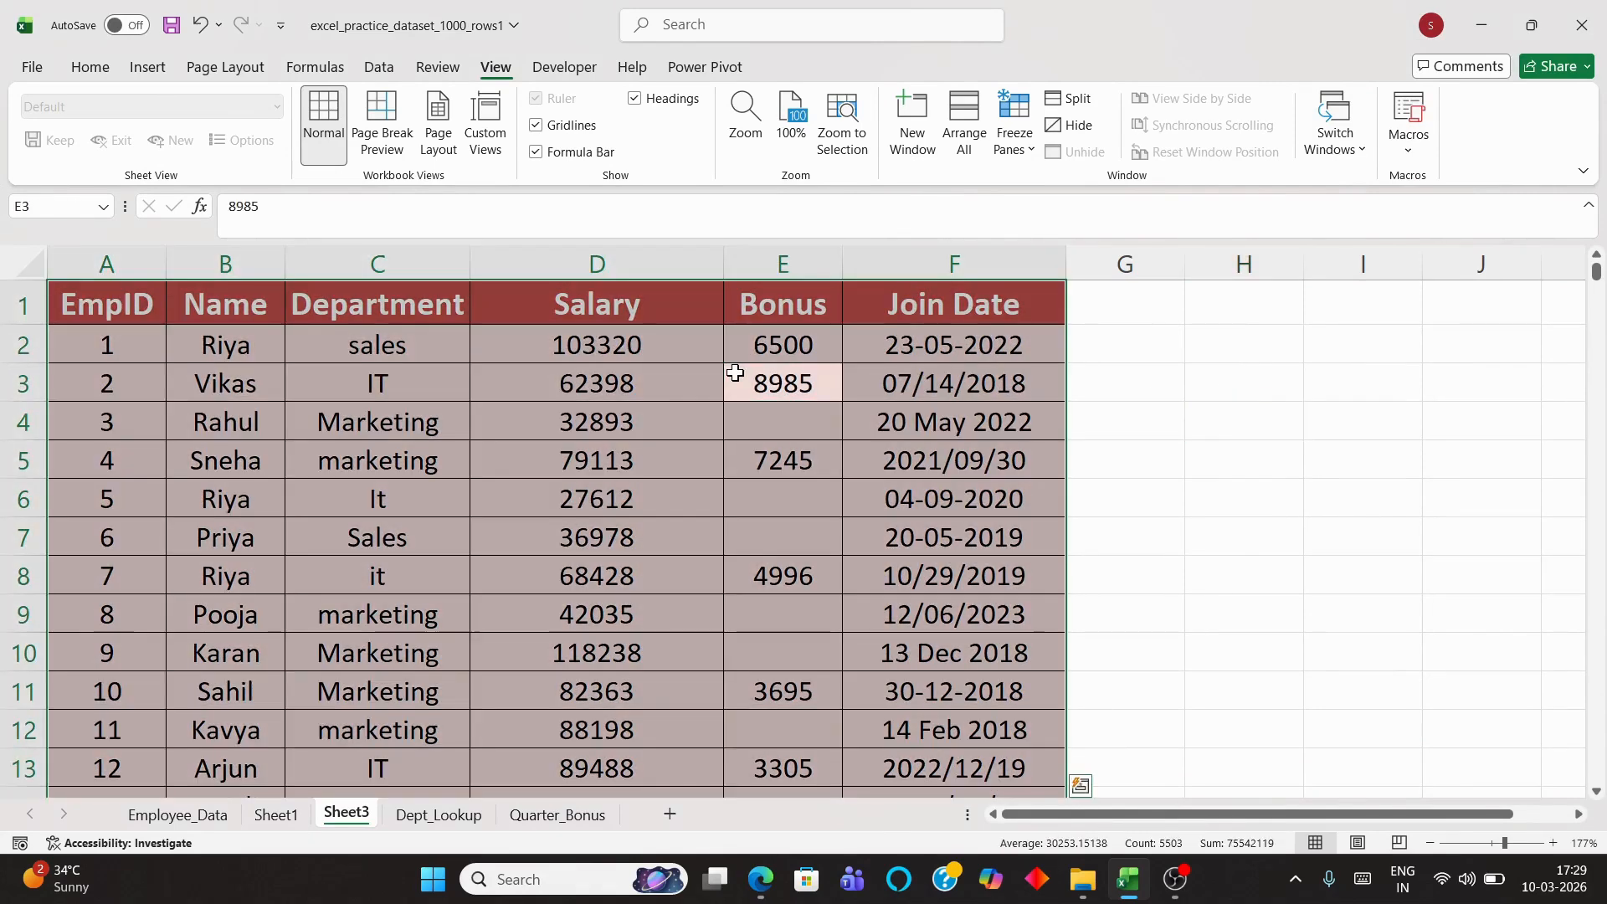
key("alt+w")
key("f")
key("f")
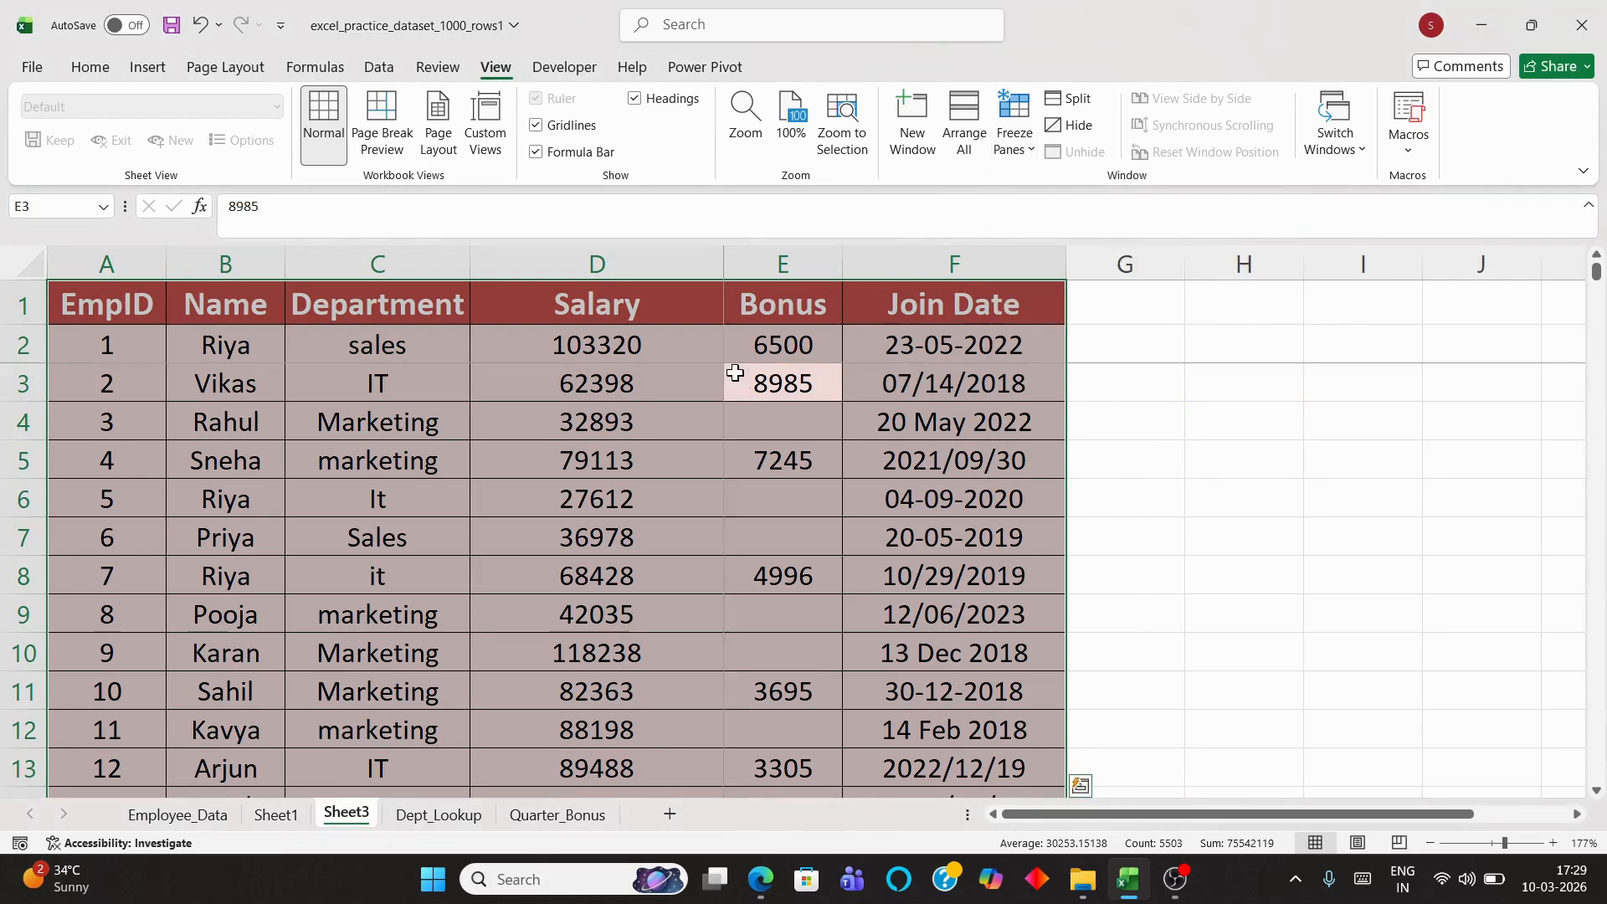
Check how the frozen rows and columns behave further down the employee table and across the columns beyond it, clearing the table selection
scroll(735, 566, "down", 4)
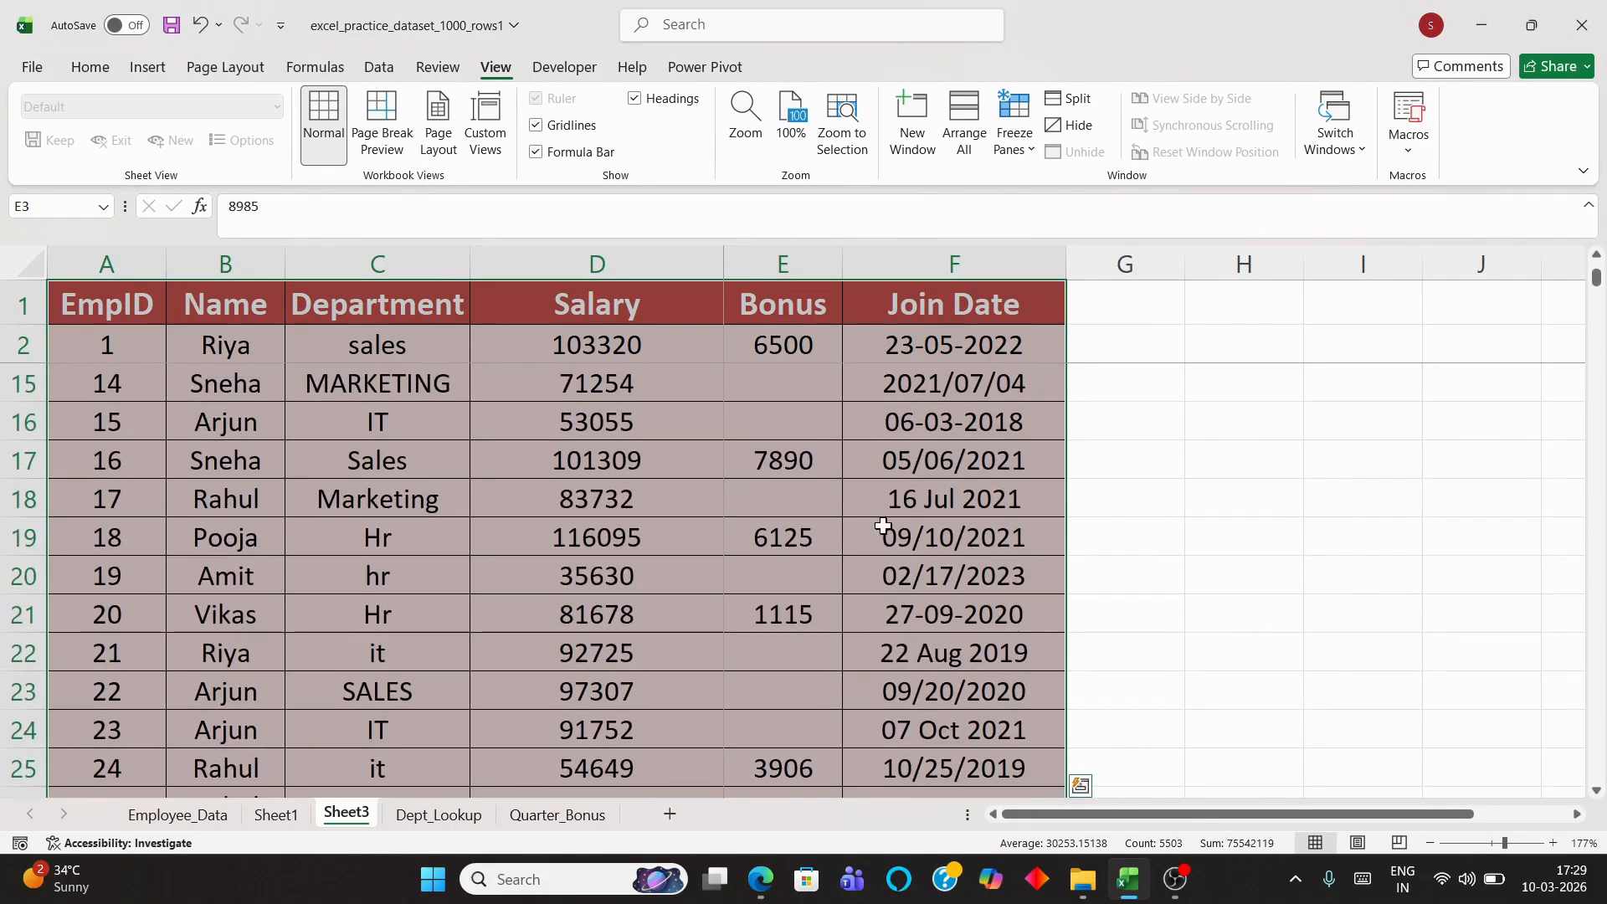
scroll(791, 489, "down", 3)
left_click(1144, 438)
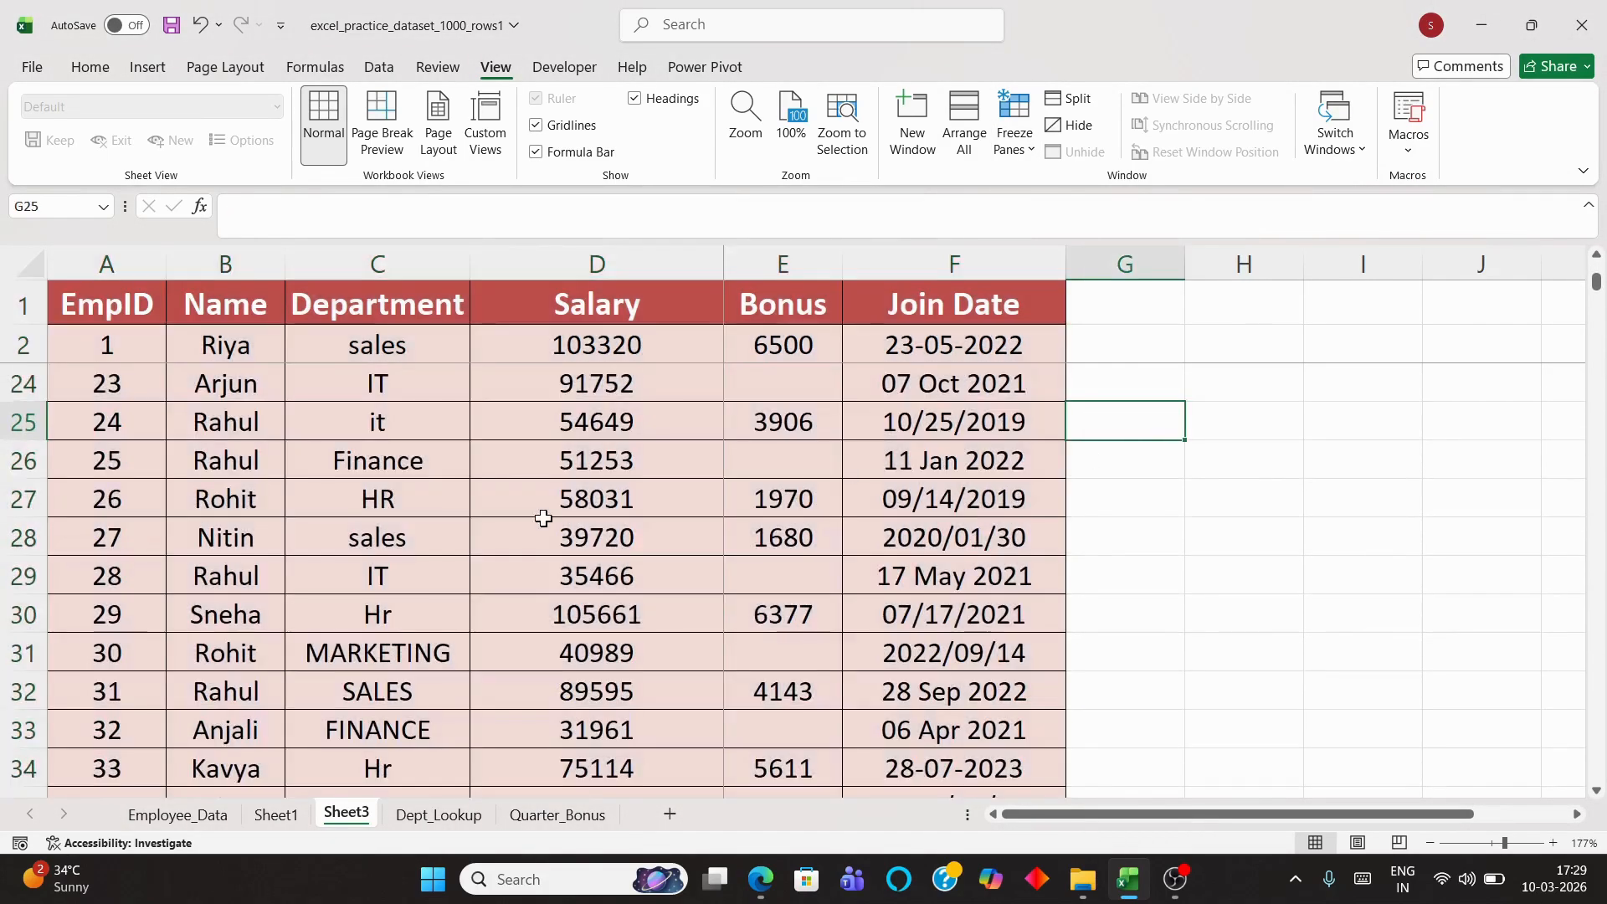
scroll(544, 518, "down", 4)
scroll(543, 518, "down", 12)
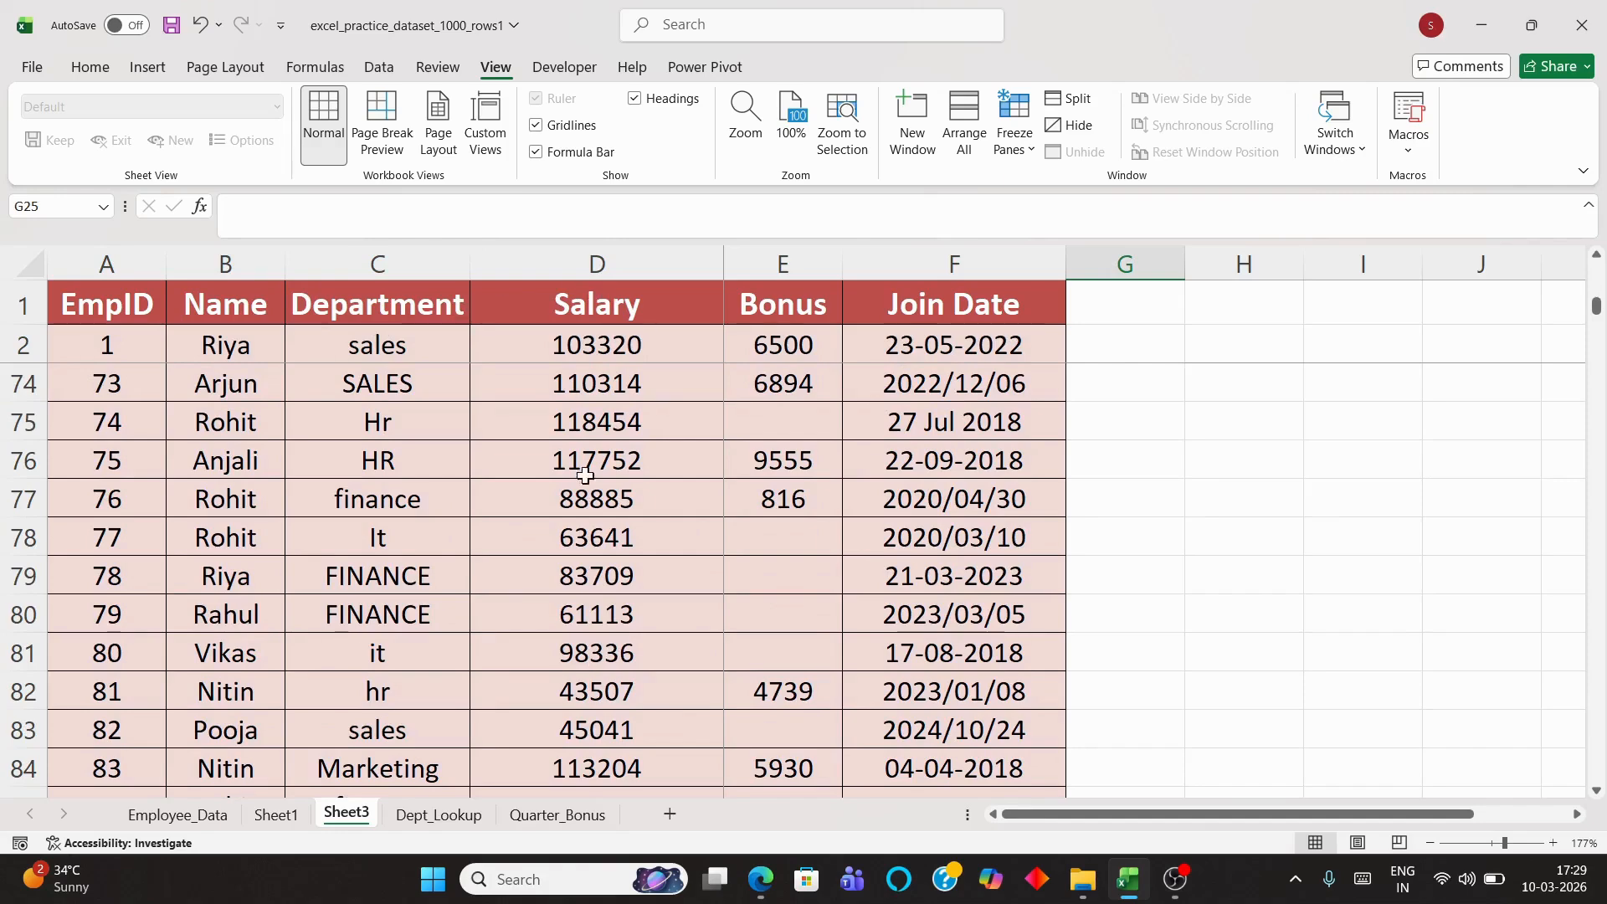
scroll(731, 689, "down", 4)
scroll(1051, 753, "right", 5)
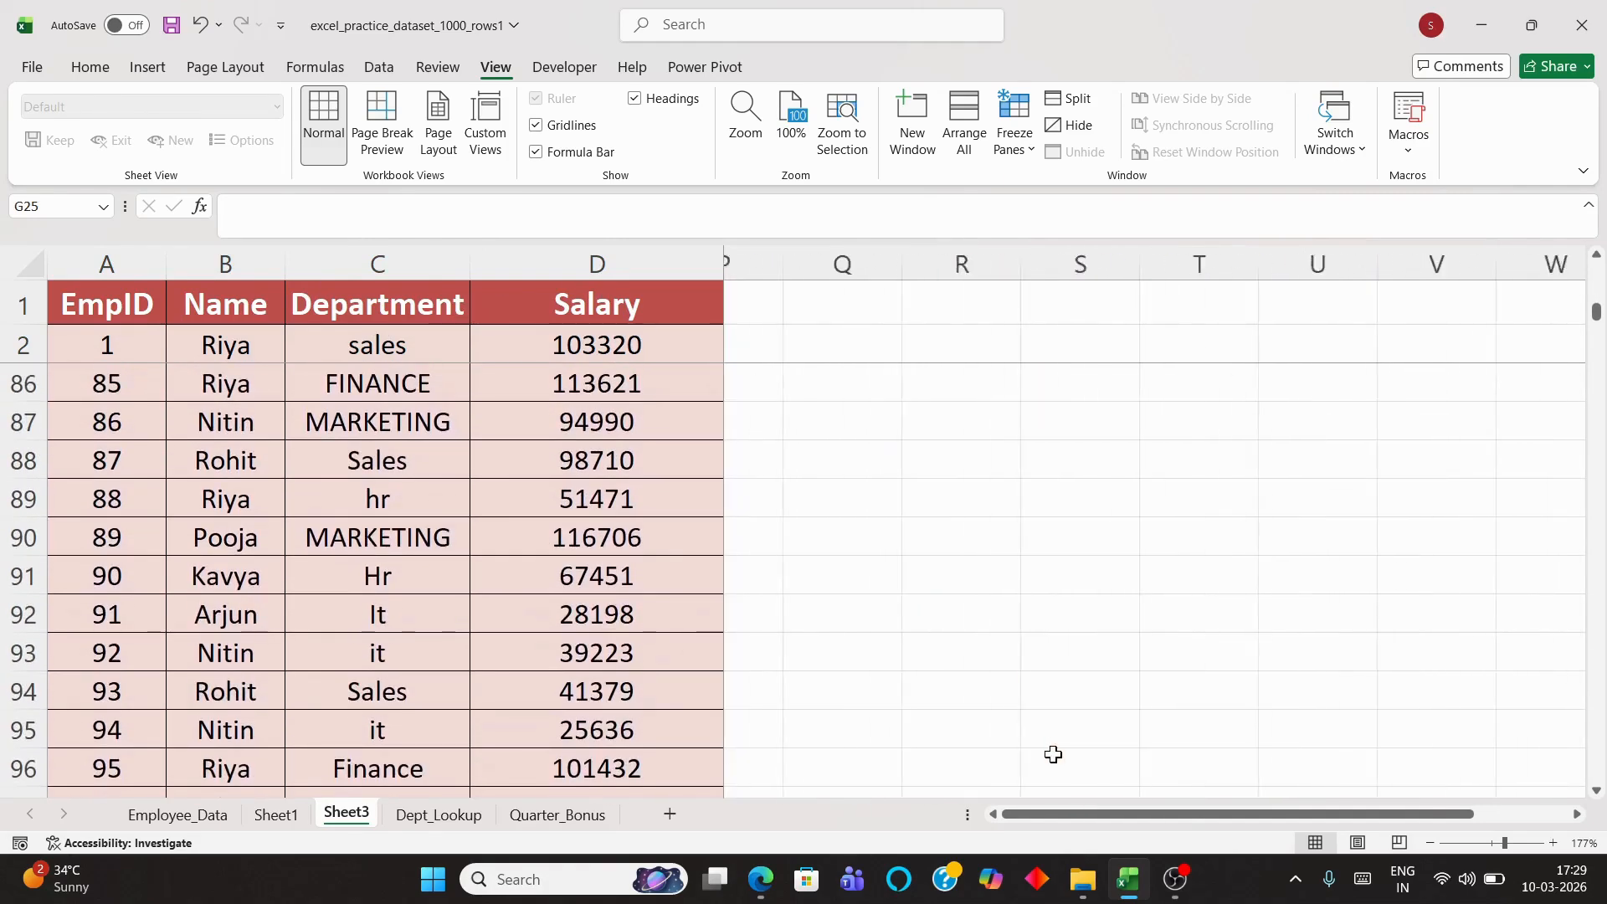
scroll(1052, 754, "right", 4)
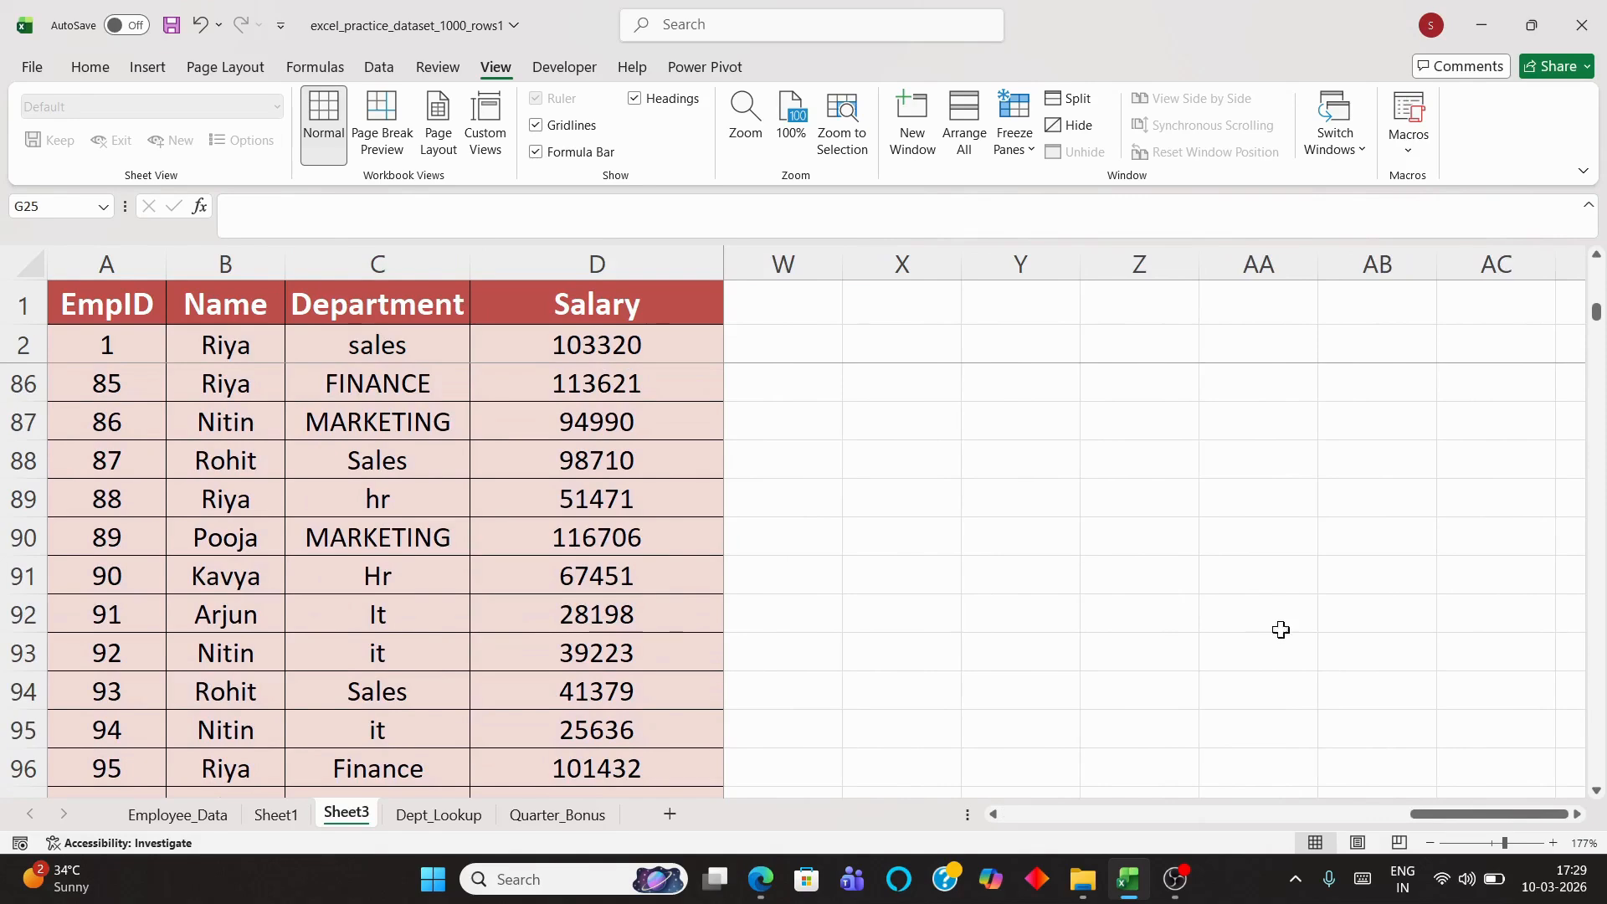
scroll(956, 658, "left", 10)
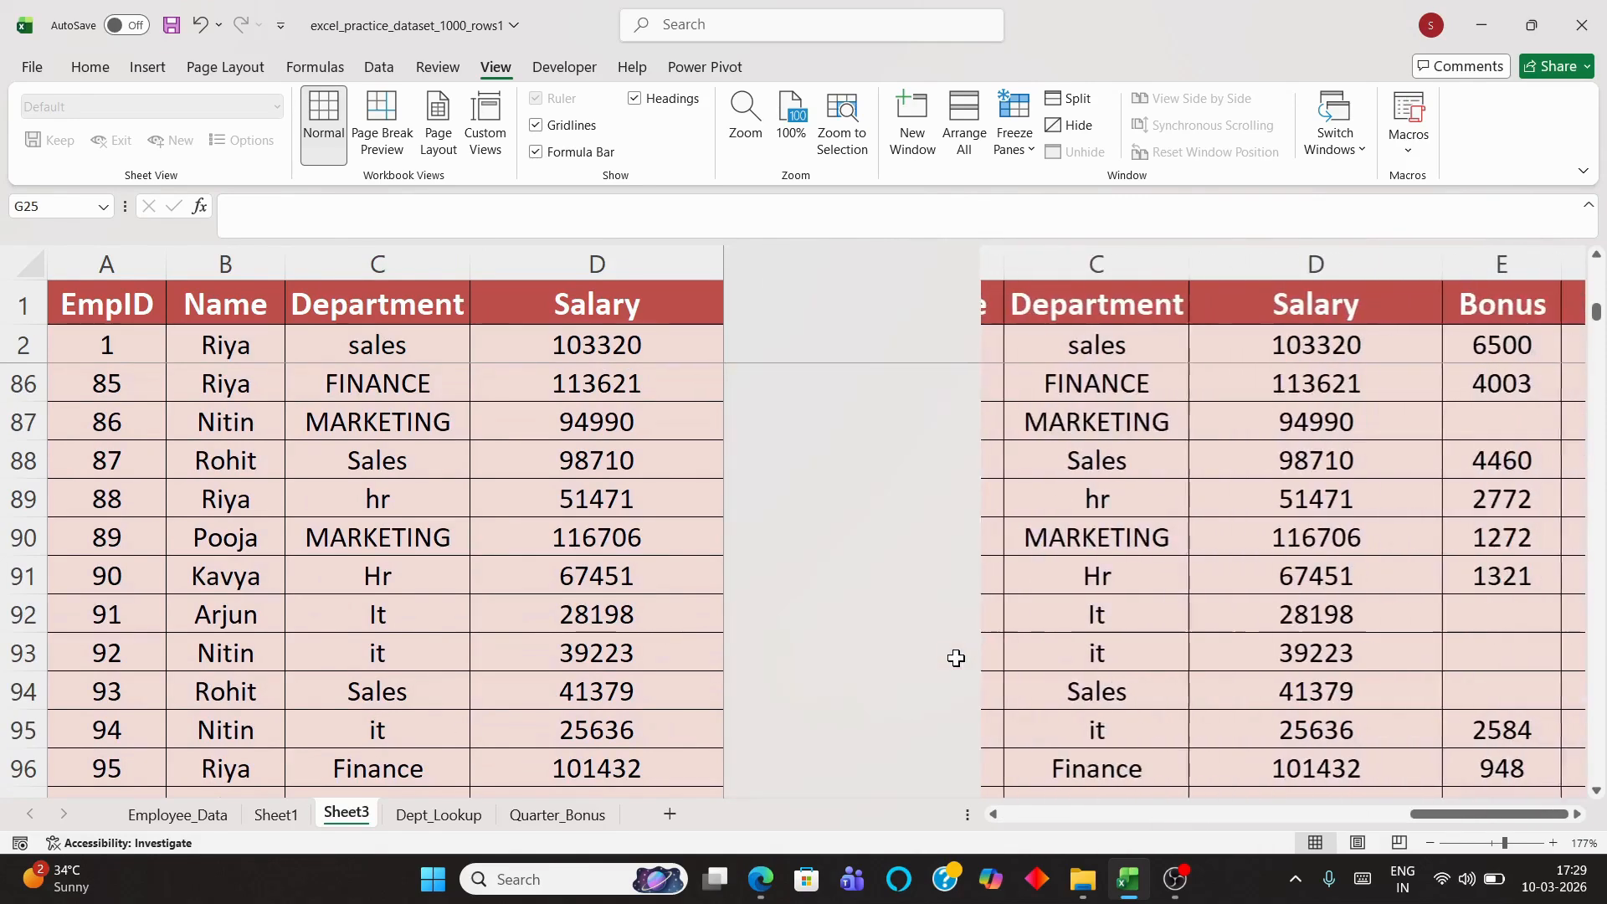
scroll(956, 658, "left", 2)
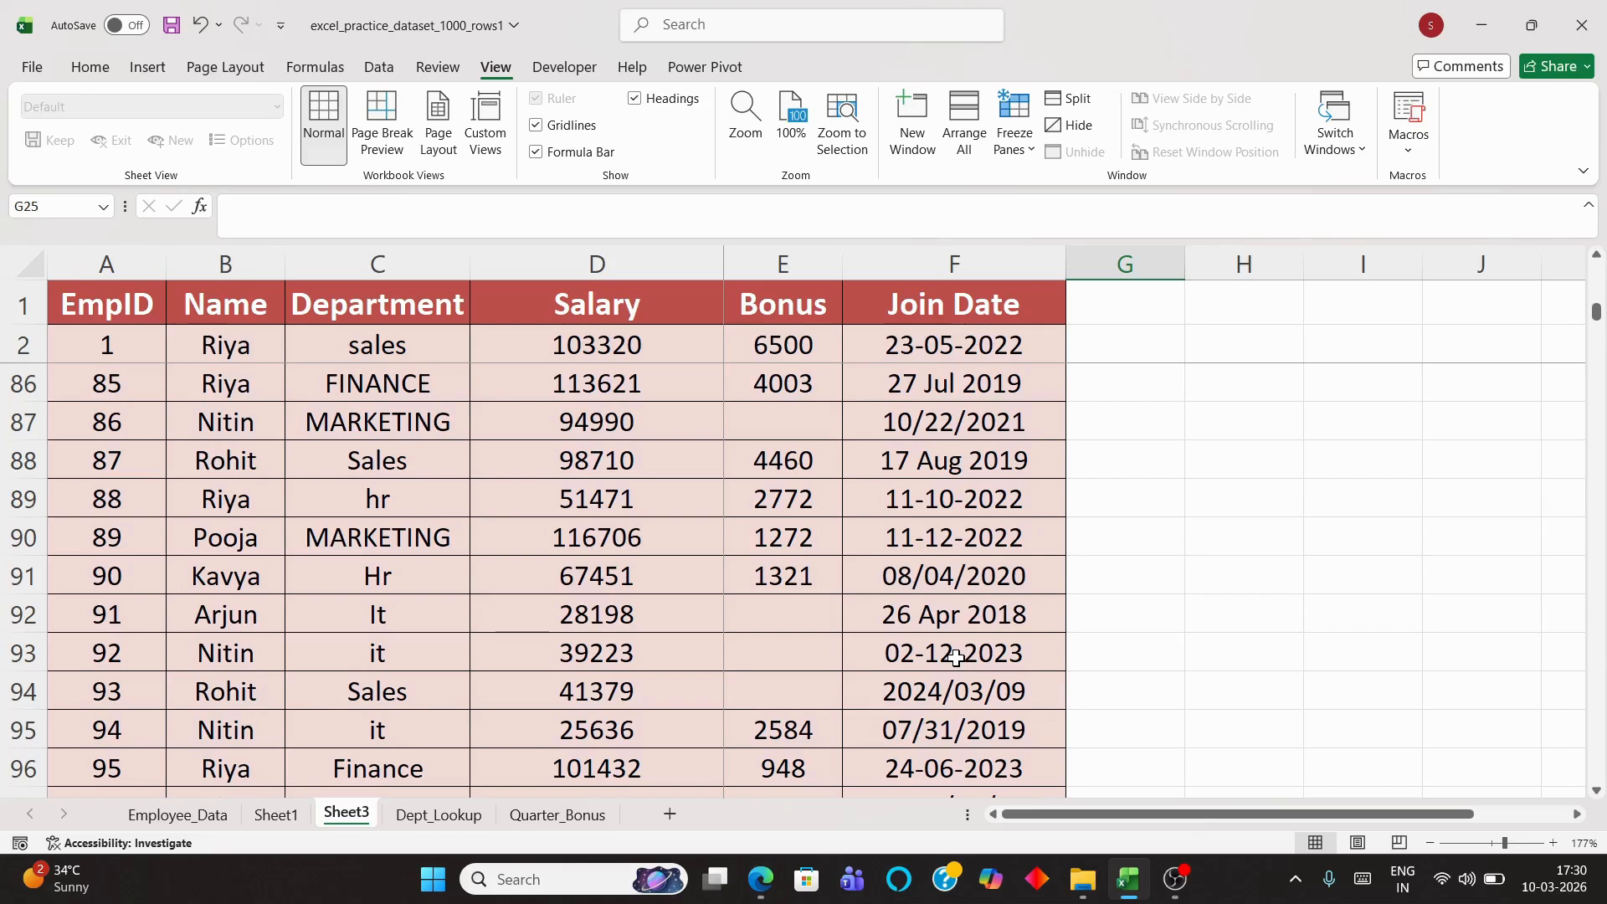
Add a new worksheet and start a PDF data import of excel_practice_dataset_1000_rows from the Downloads folder
left_click(669, 816)
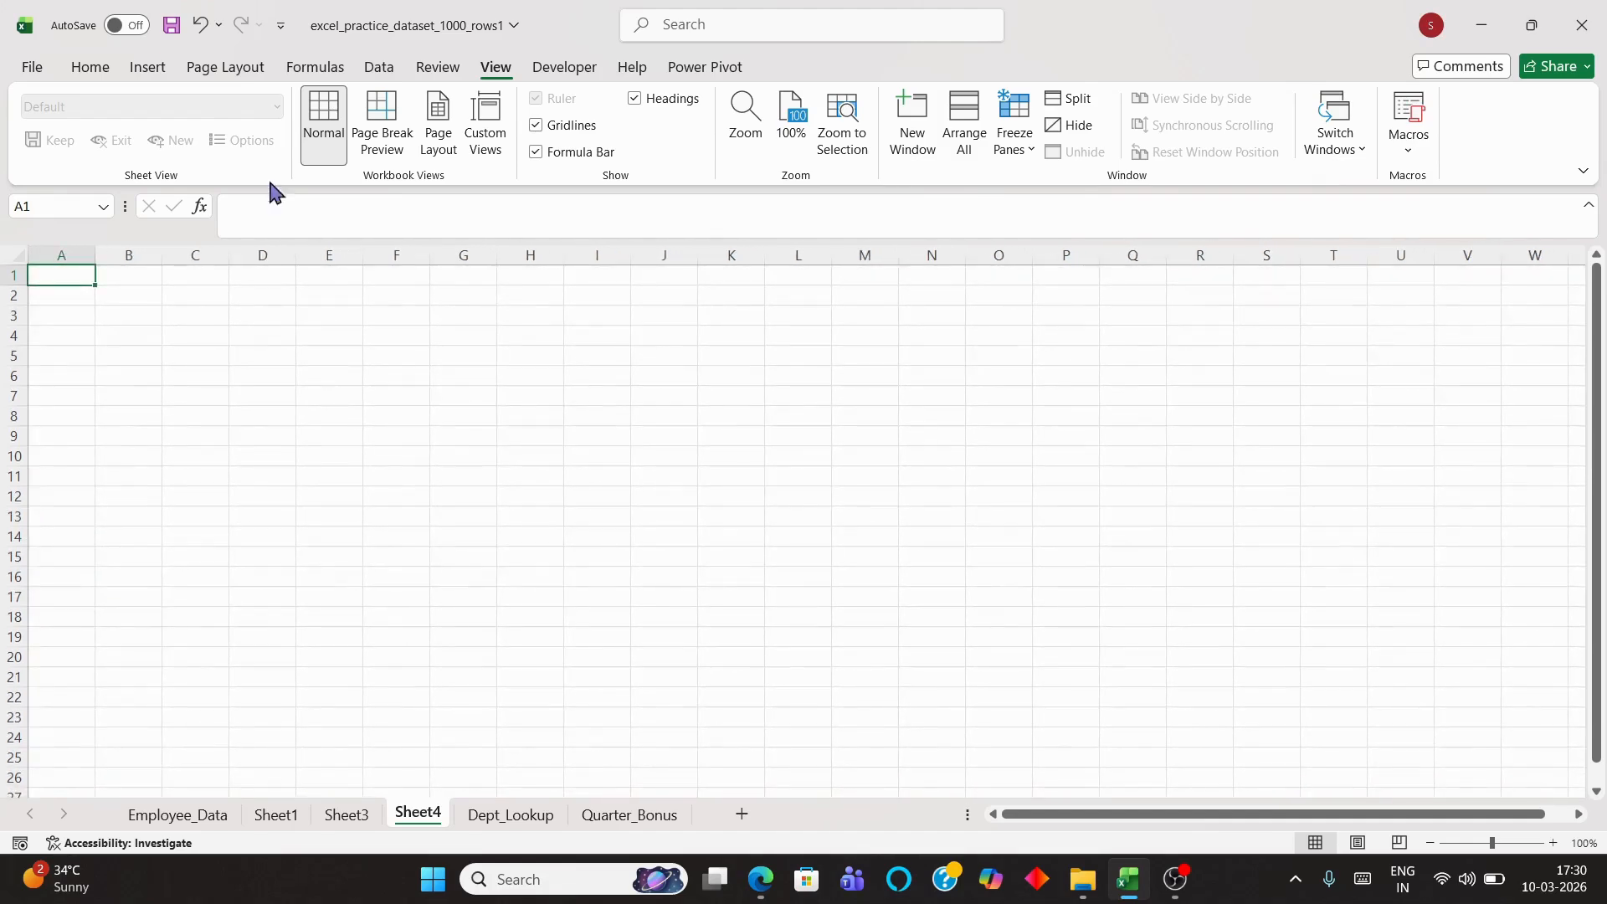
left_click(96, 74)
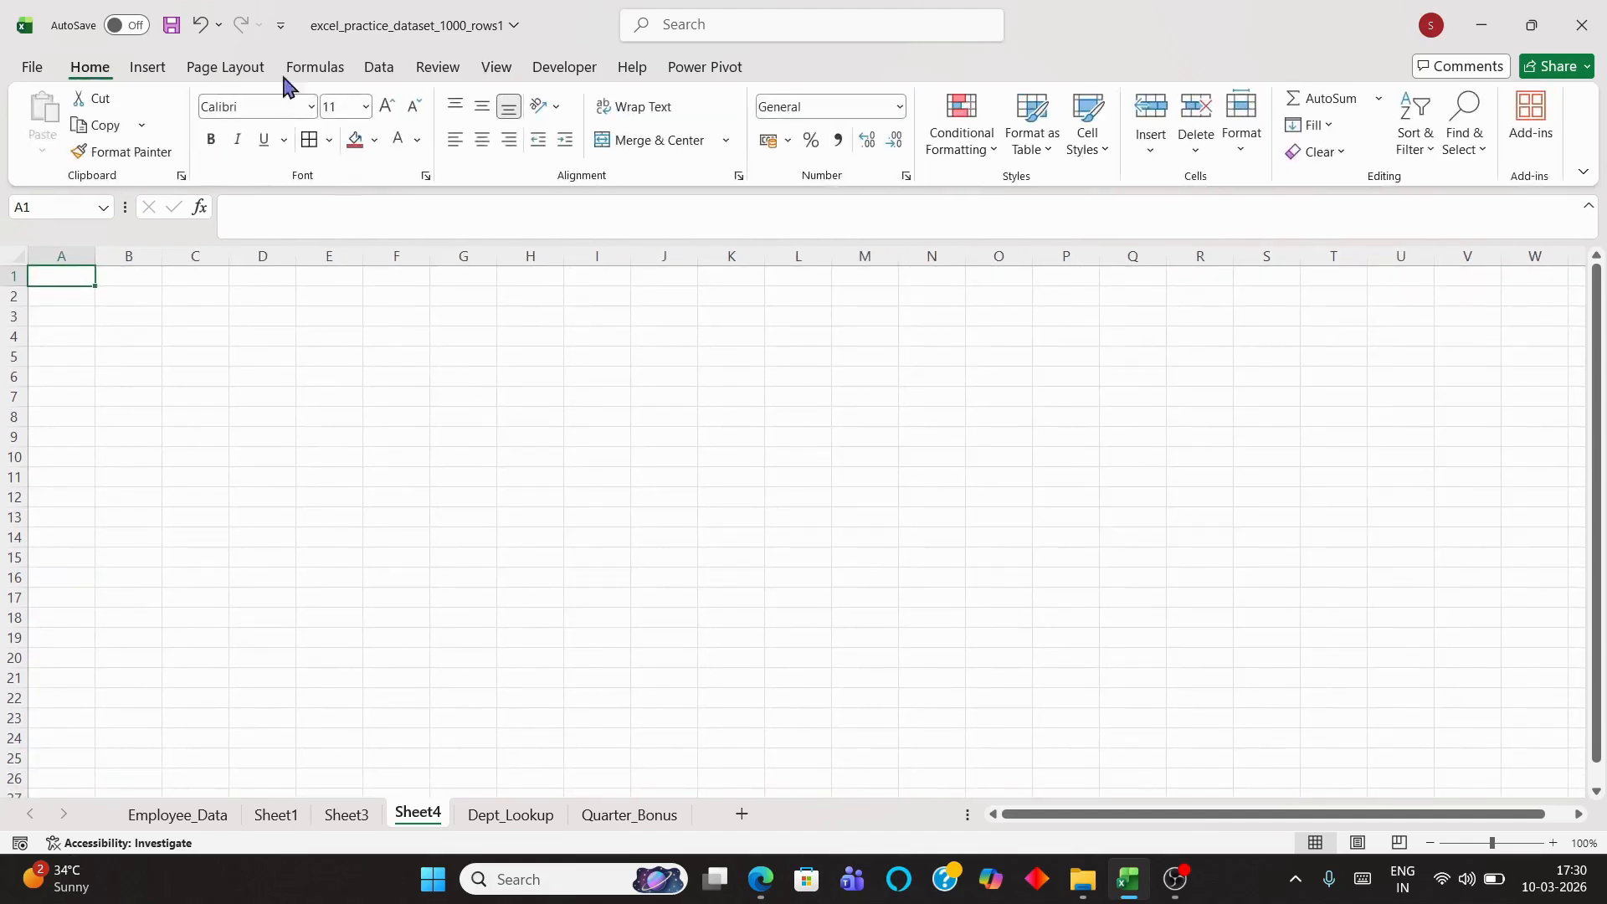
left_click(392, 73)
left_click(38, 147)
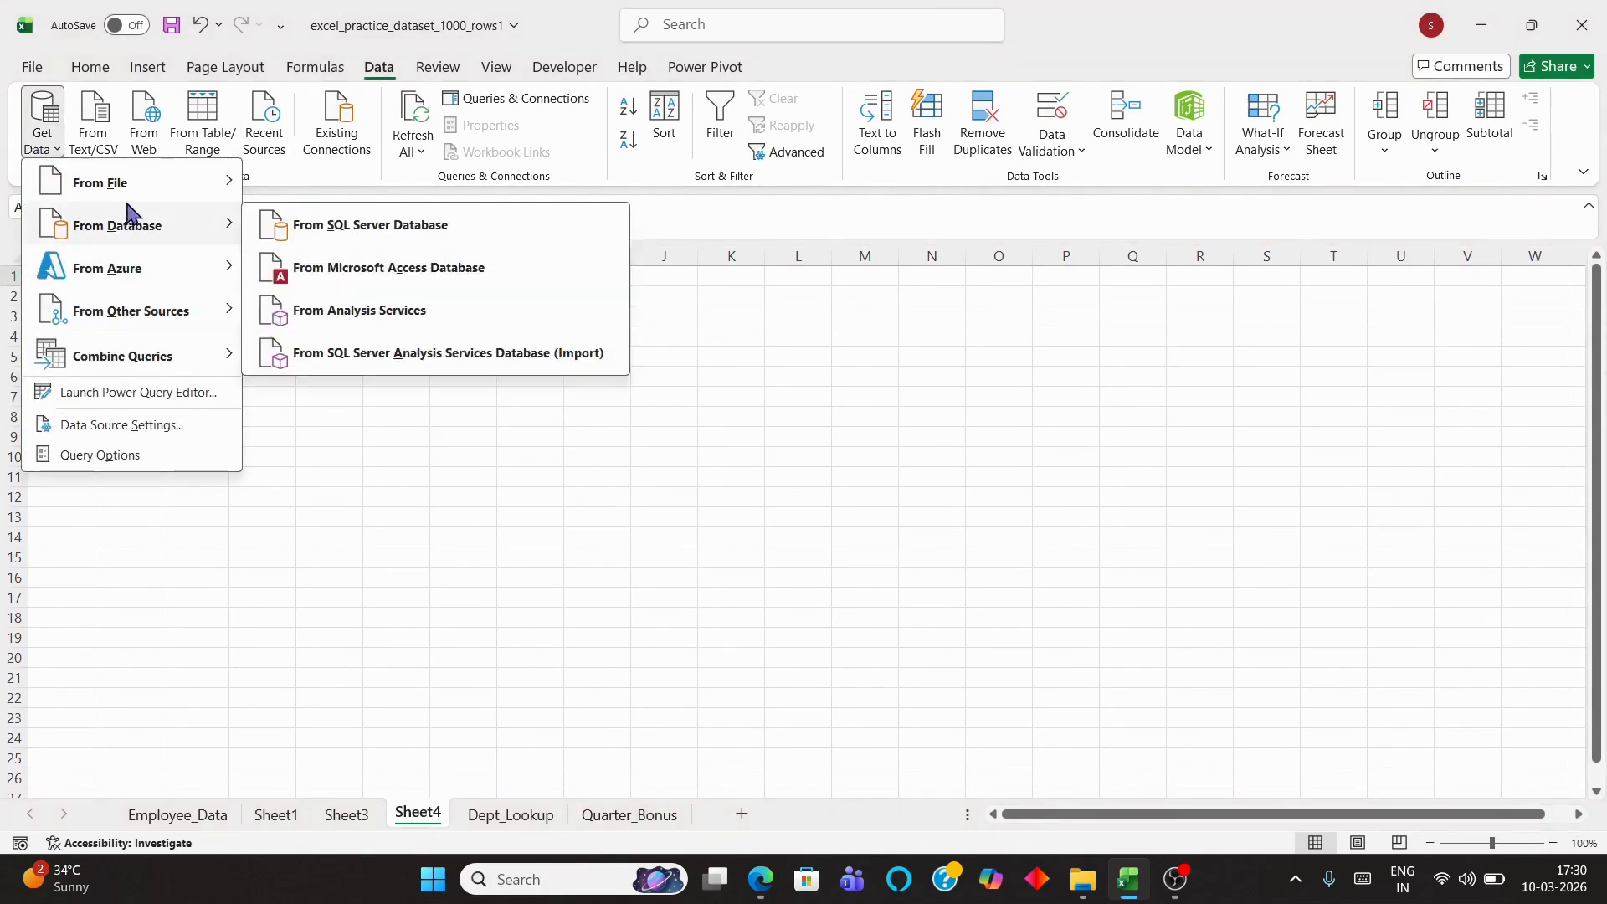
mouse_move(213, 198)
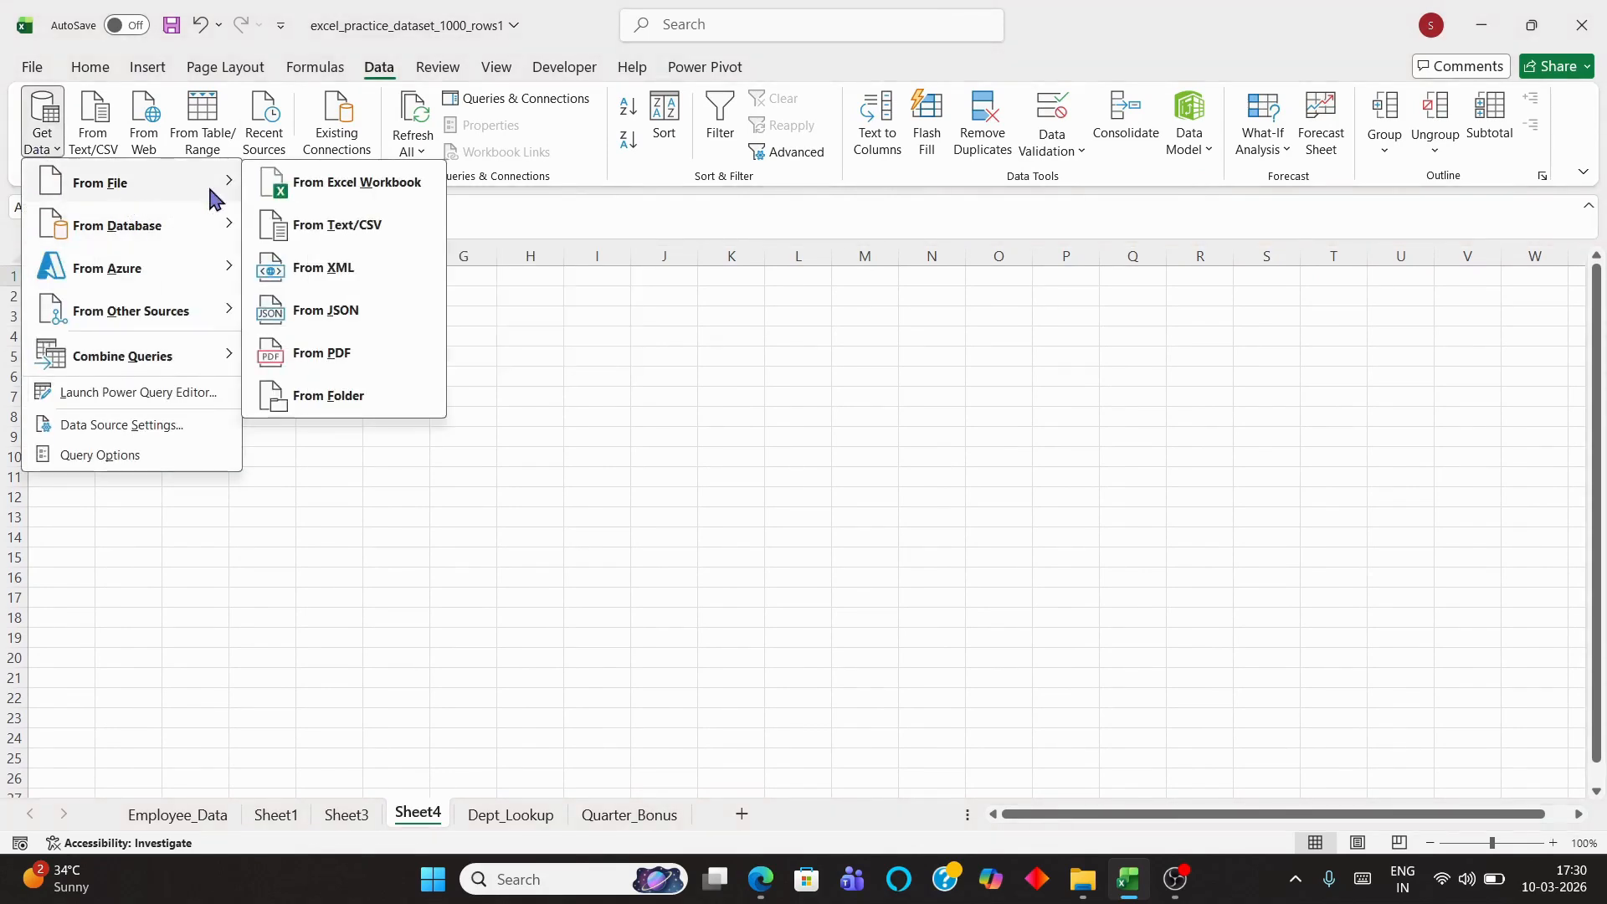
left_click(331, 353)
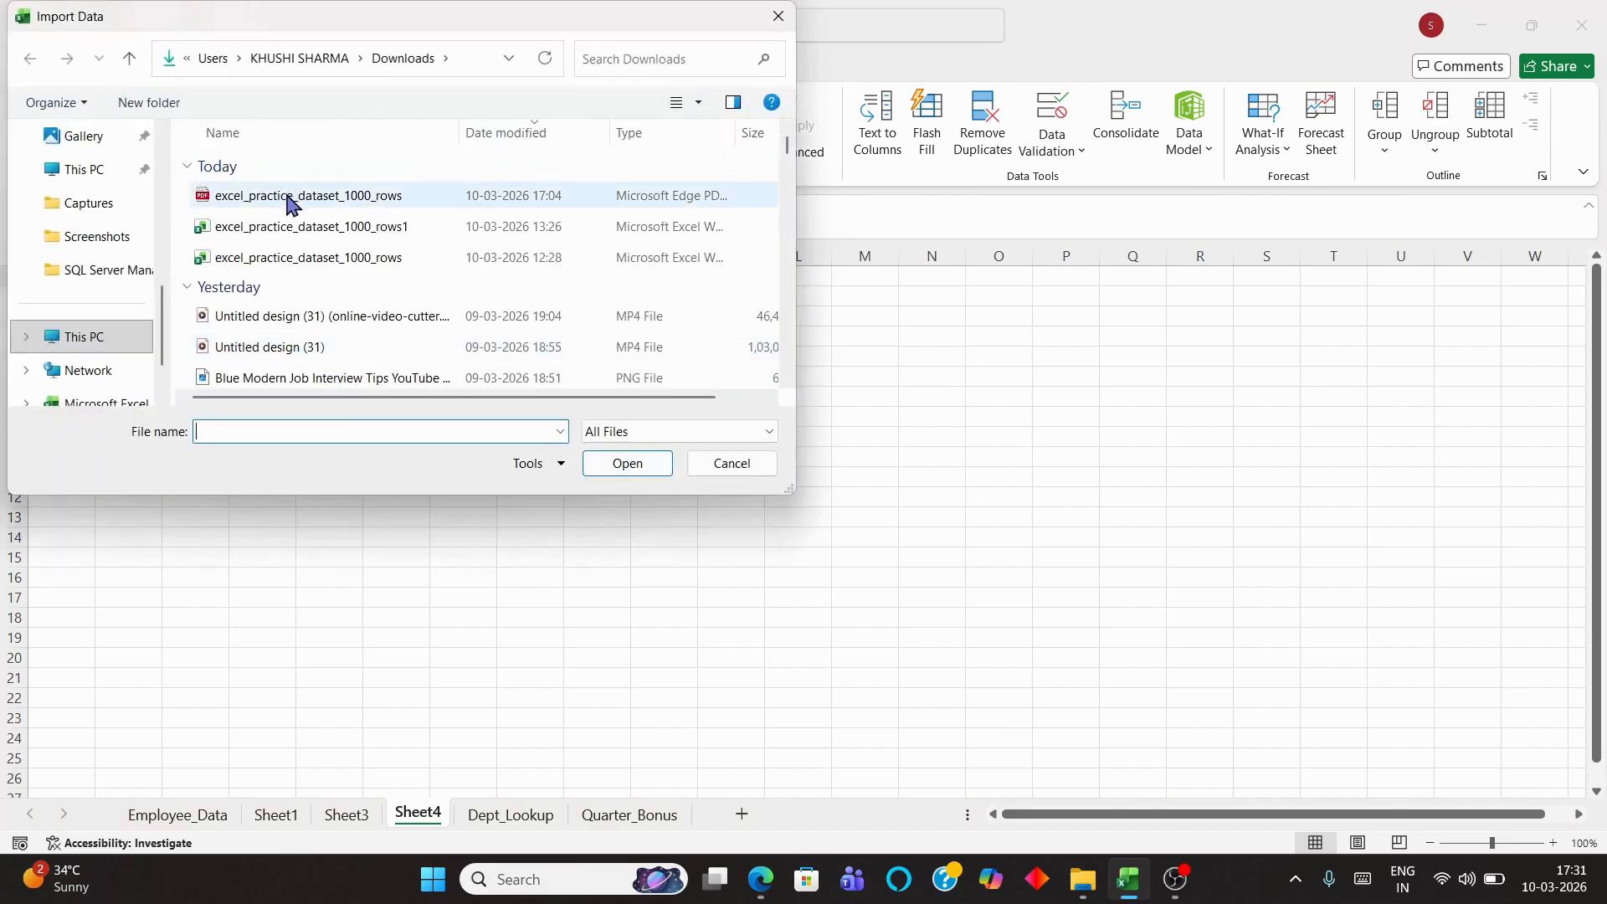
left_click(288, 197)
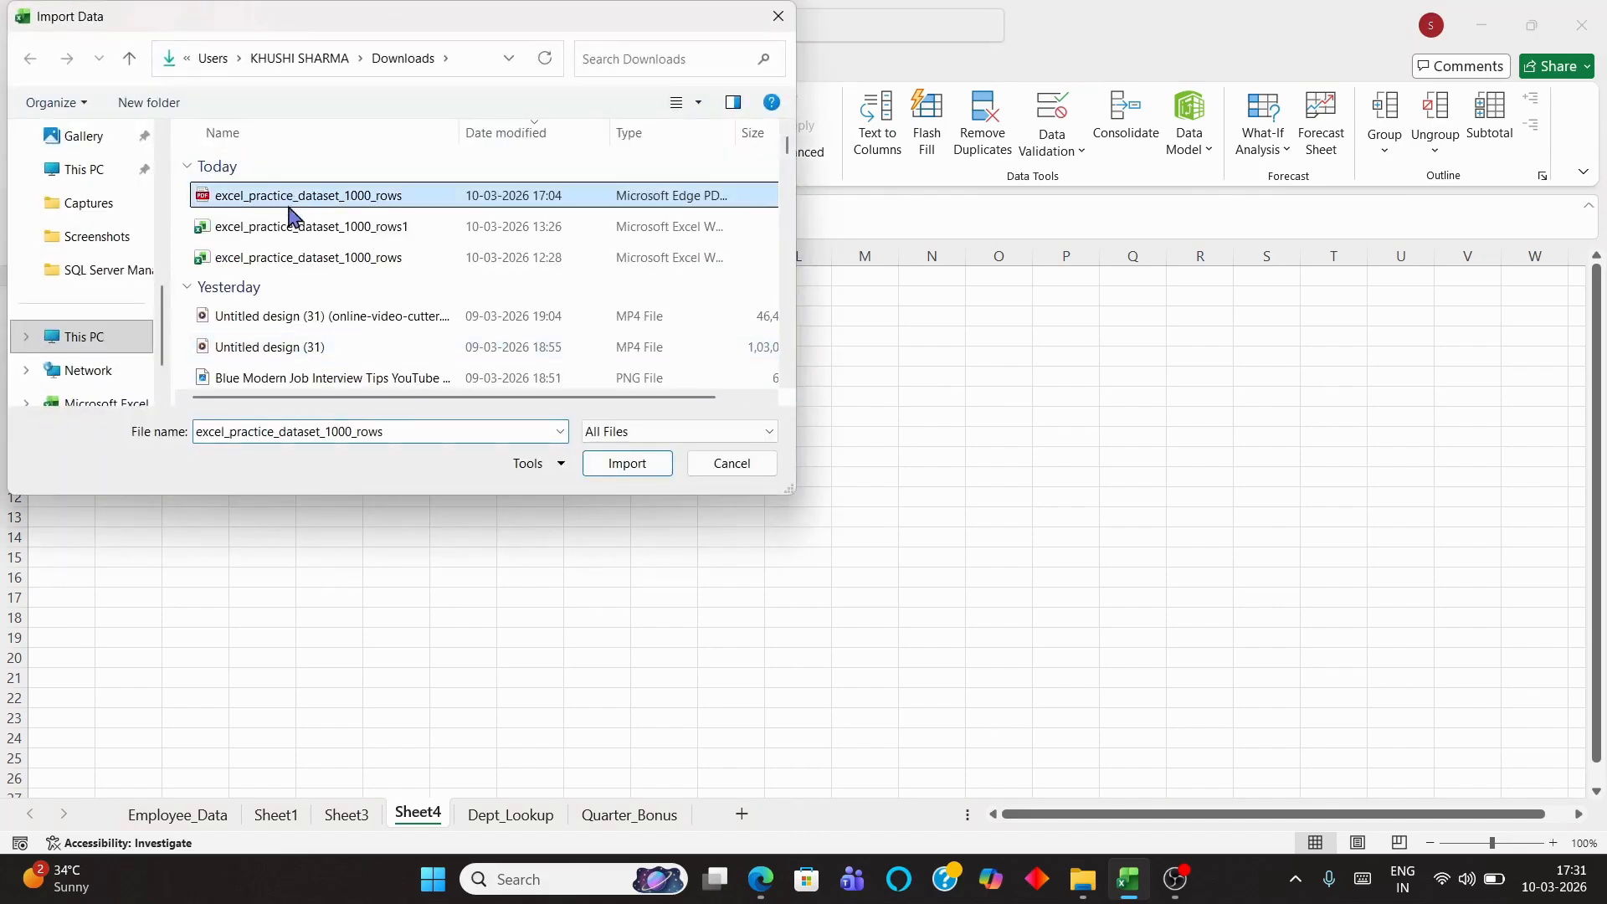
left_click(623, 469)
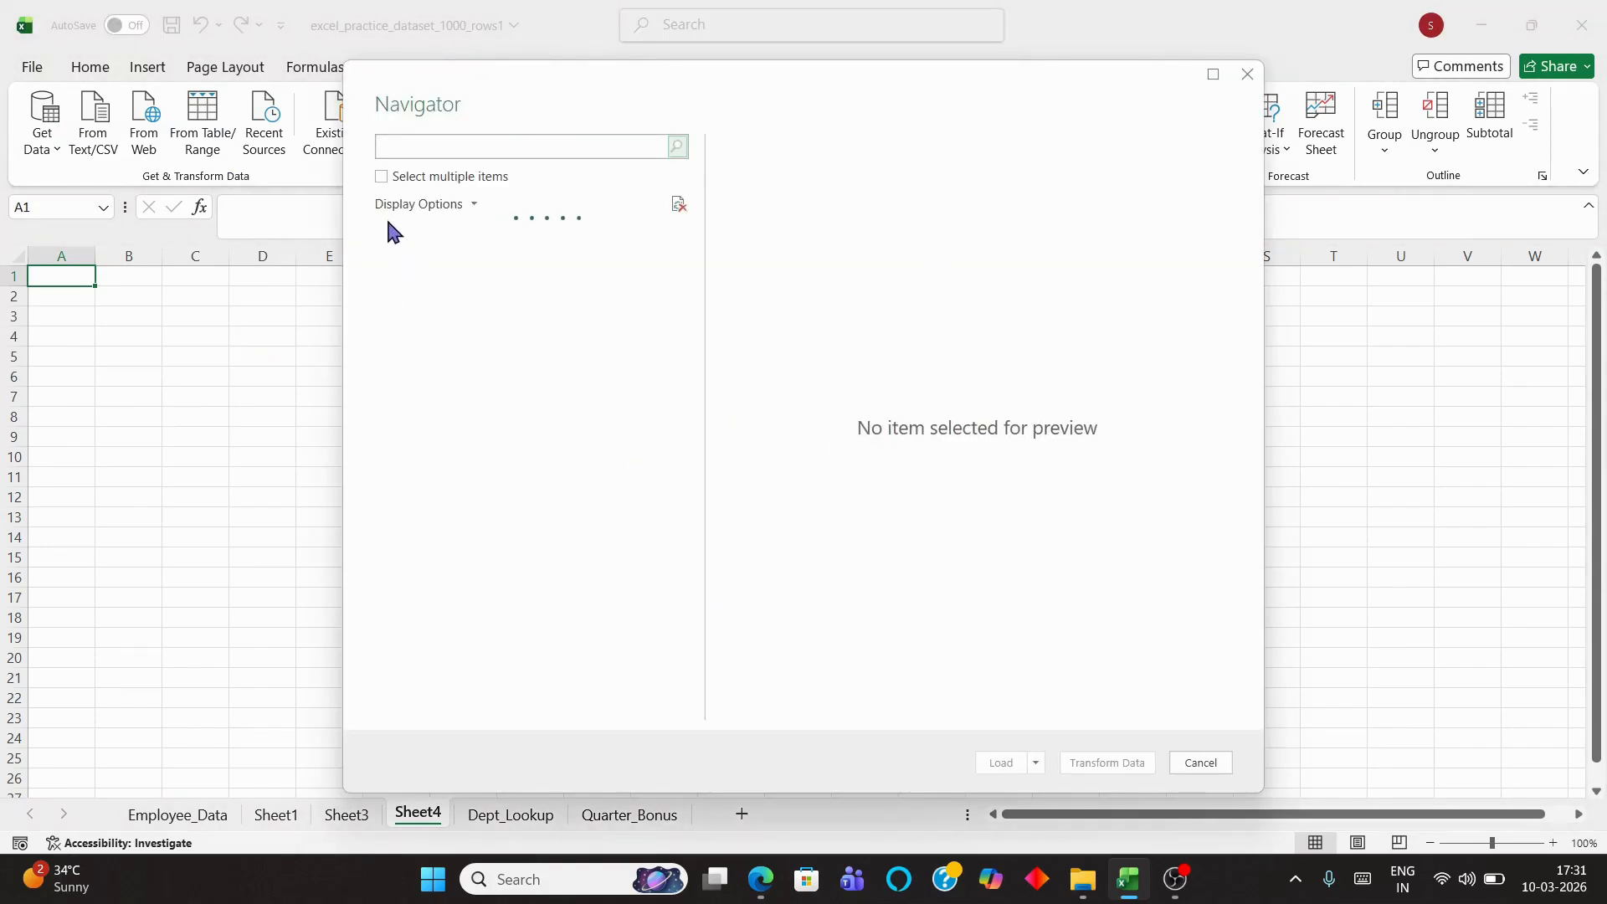
Load Table001 through Table005 from the PDF together as multiple items and dismiss the query preview
left_click(382, 177)
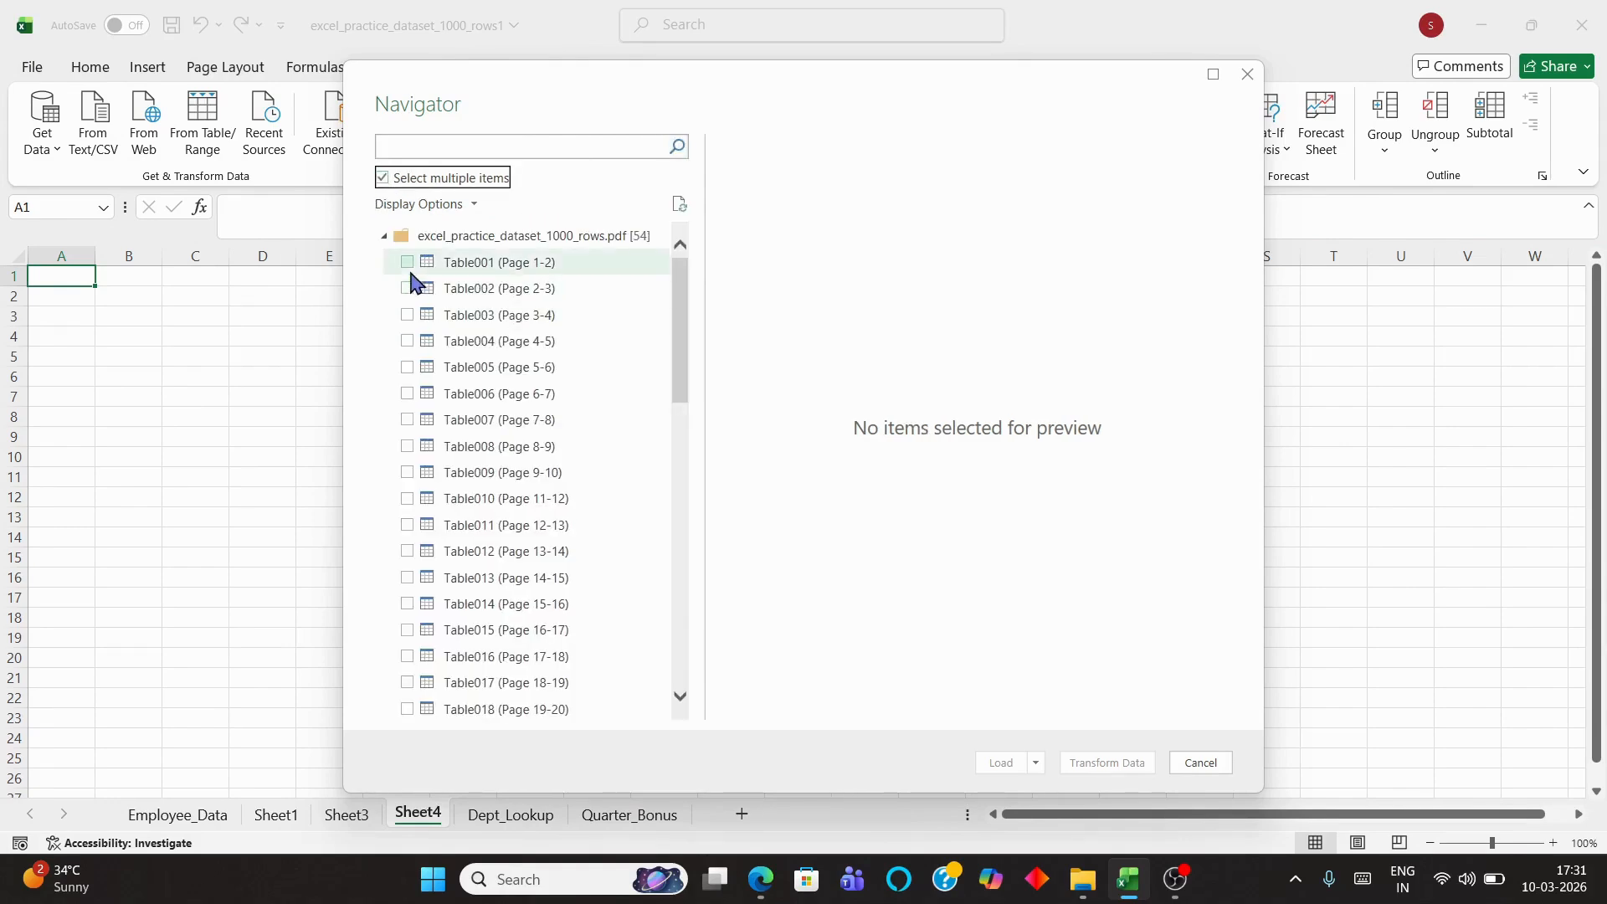
left_click(419, 265)
left_click(408, 289)
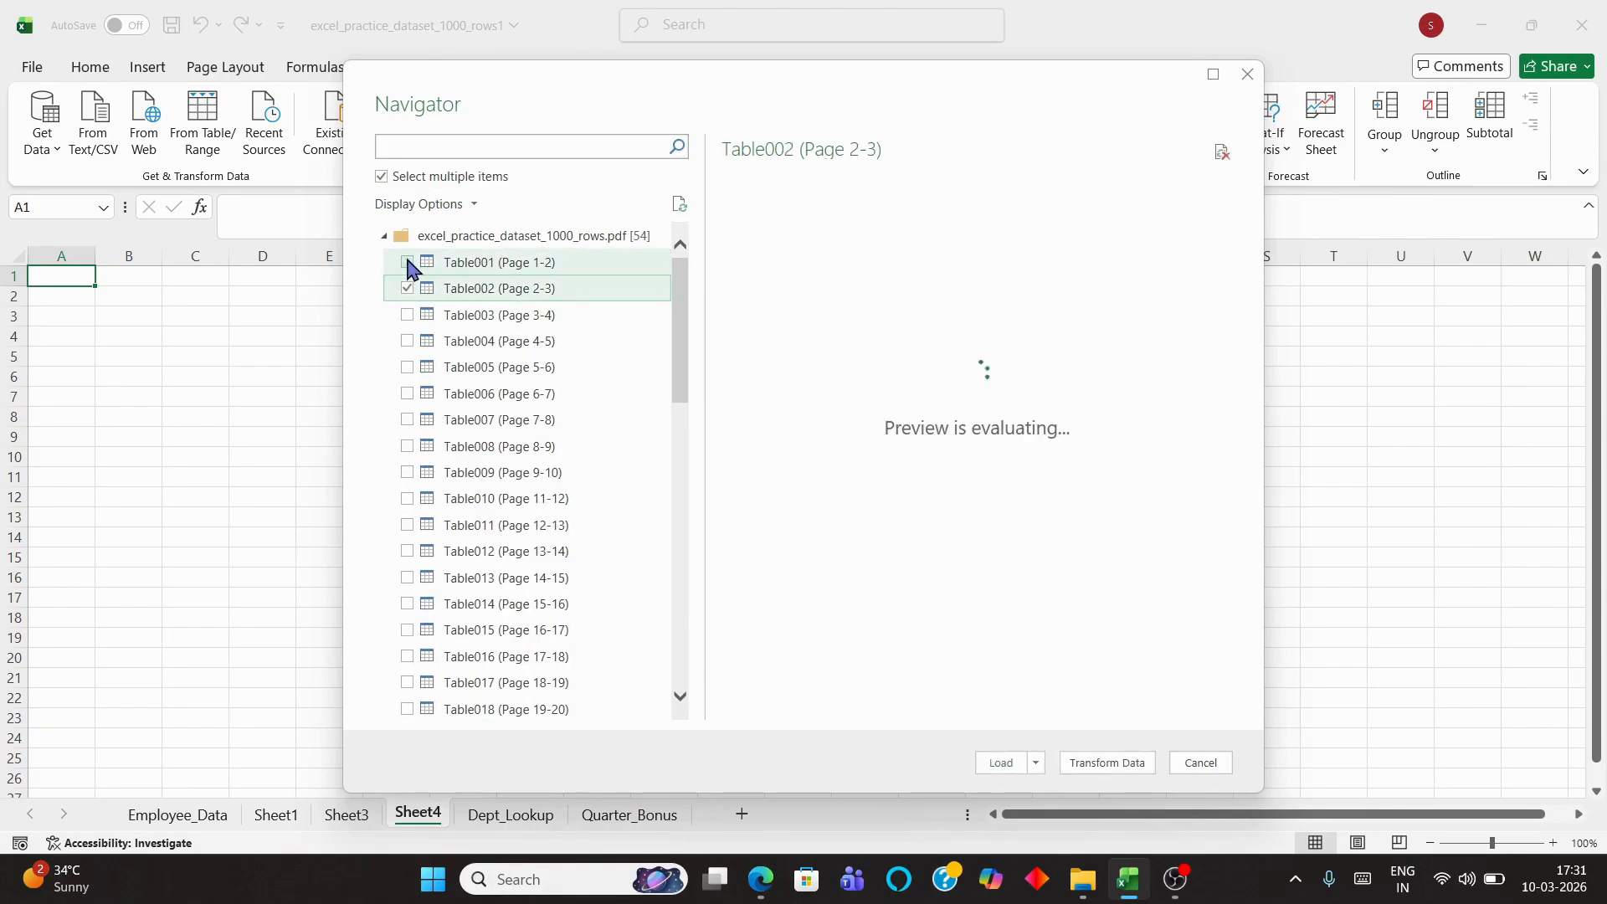
left_click(408, 316)
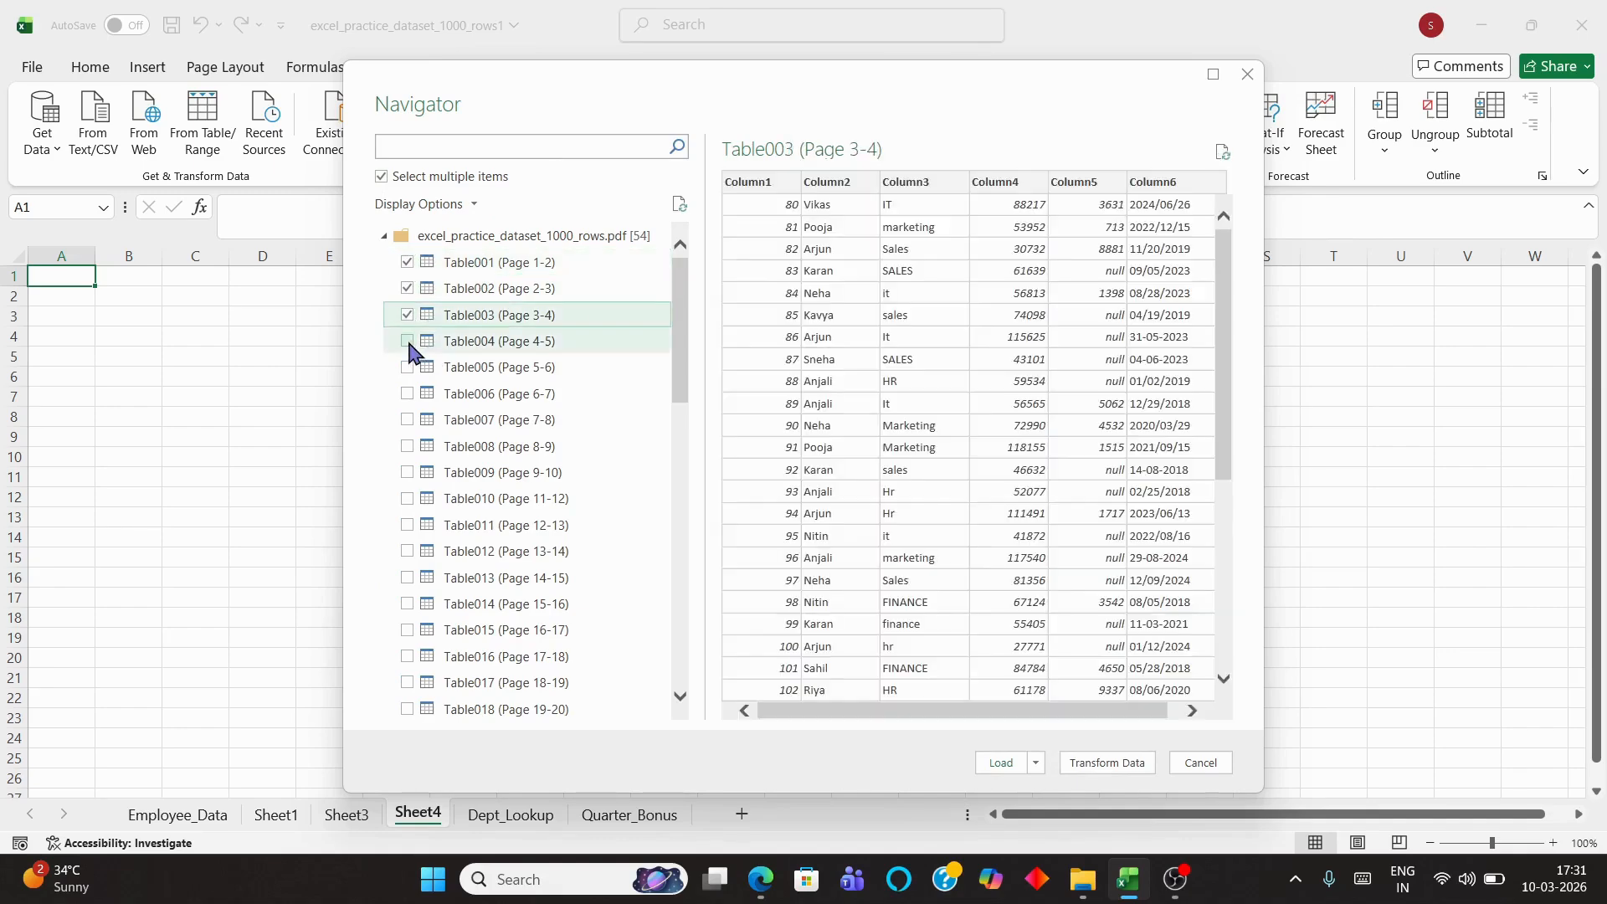
left_click(408, 341)
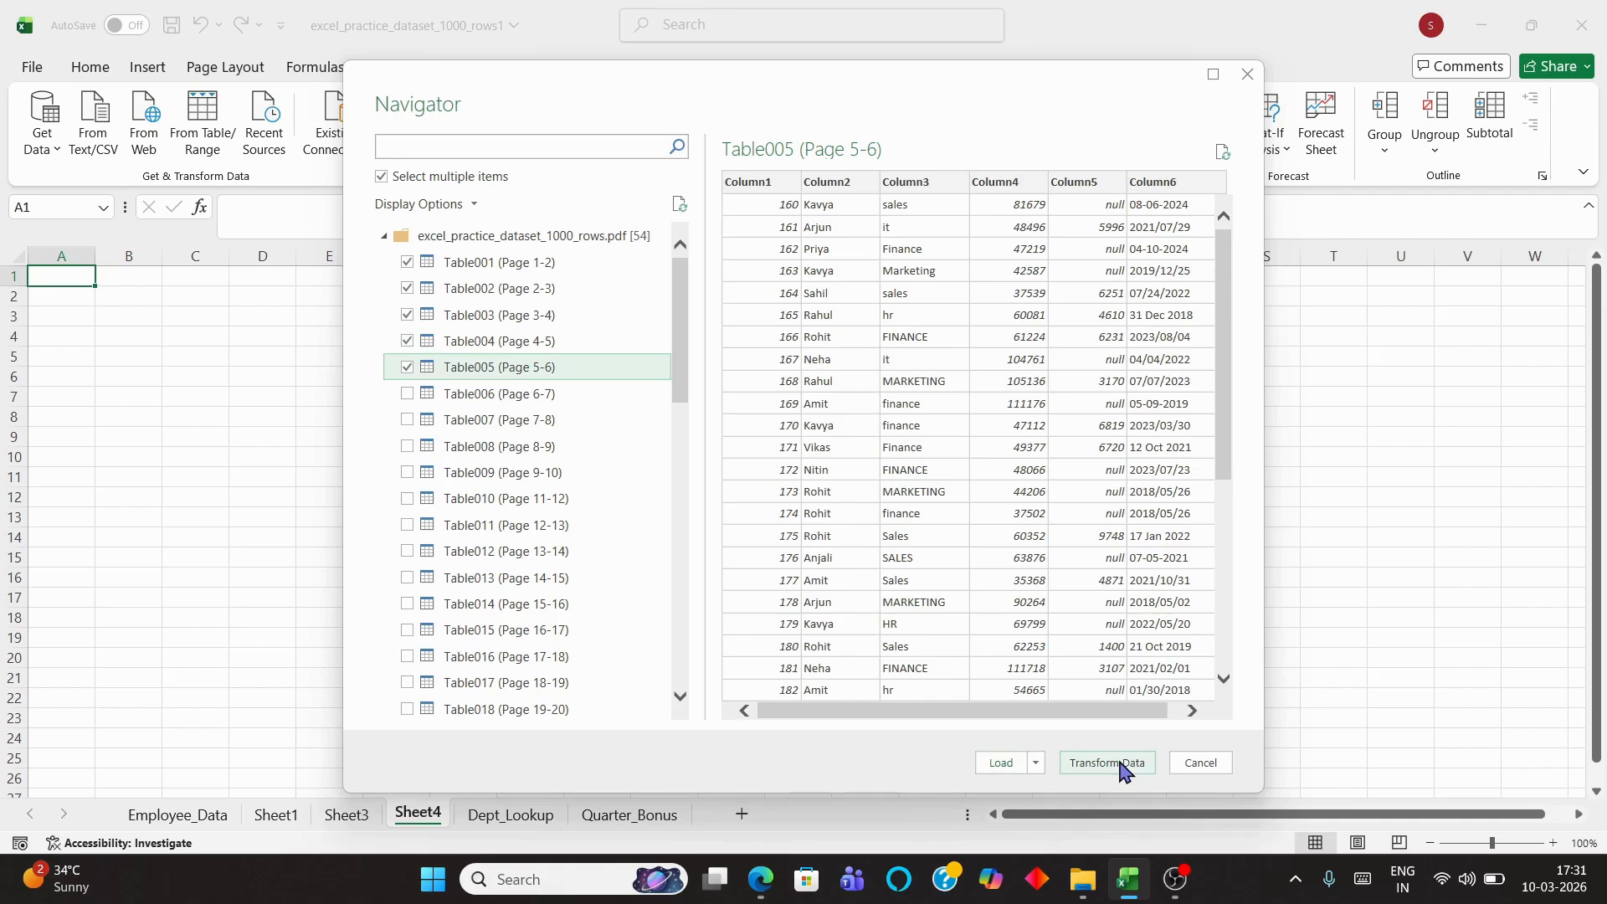
left_click(1007, 763)
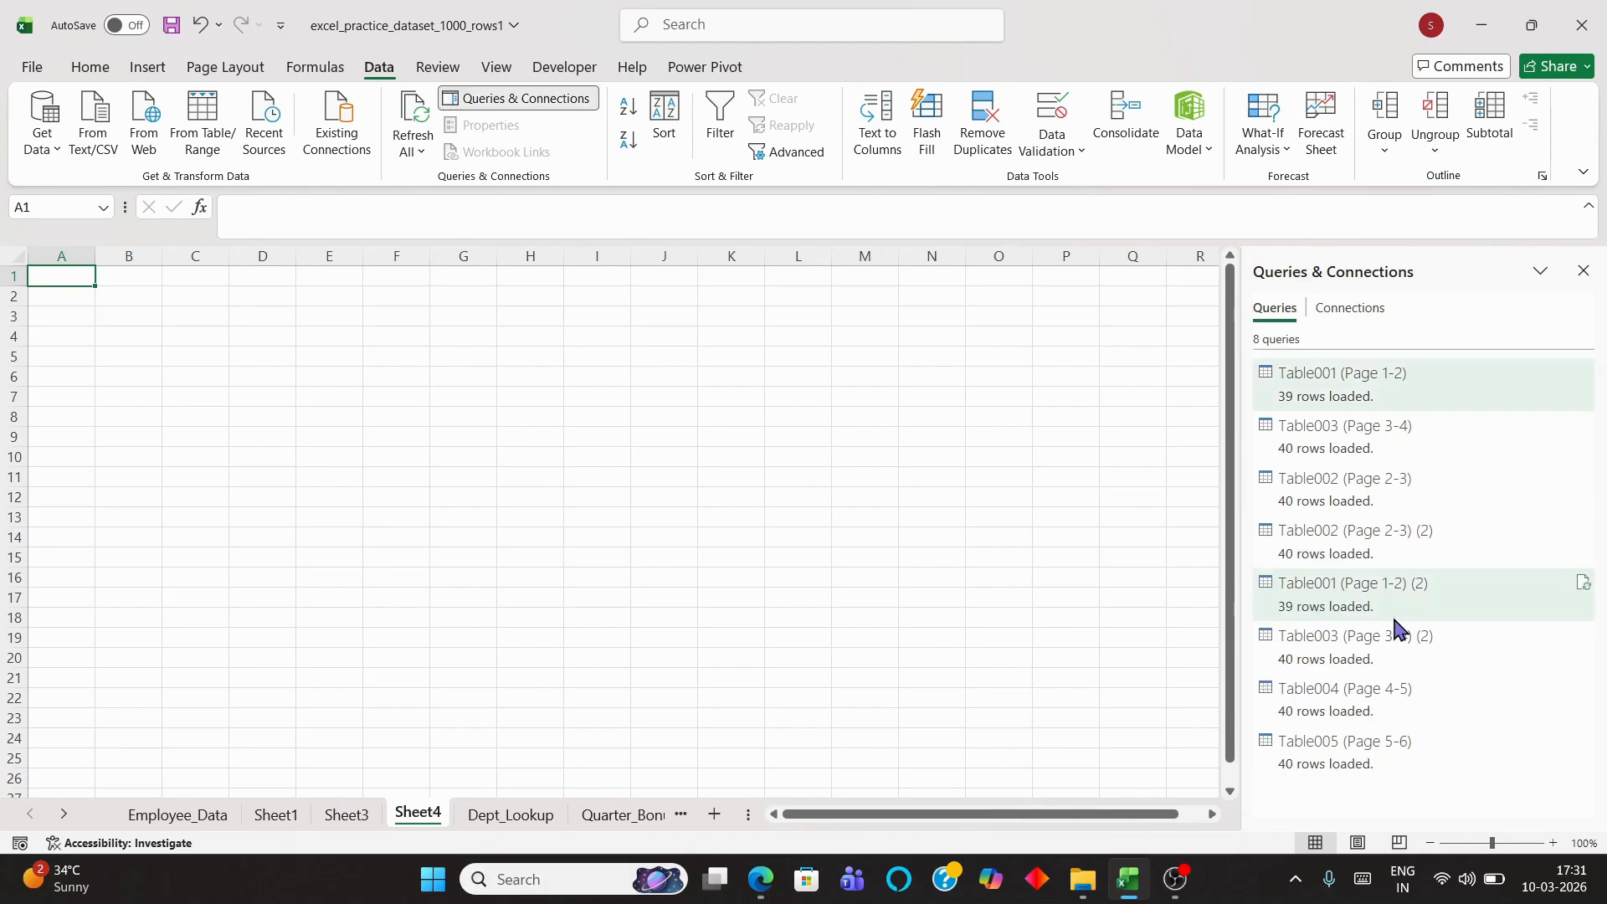
mouse_move(1395, 628)
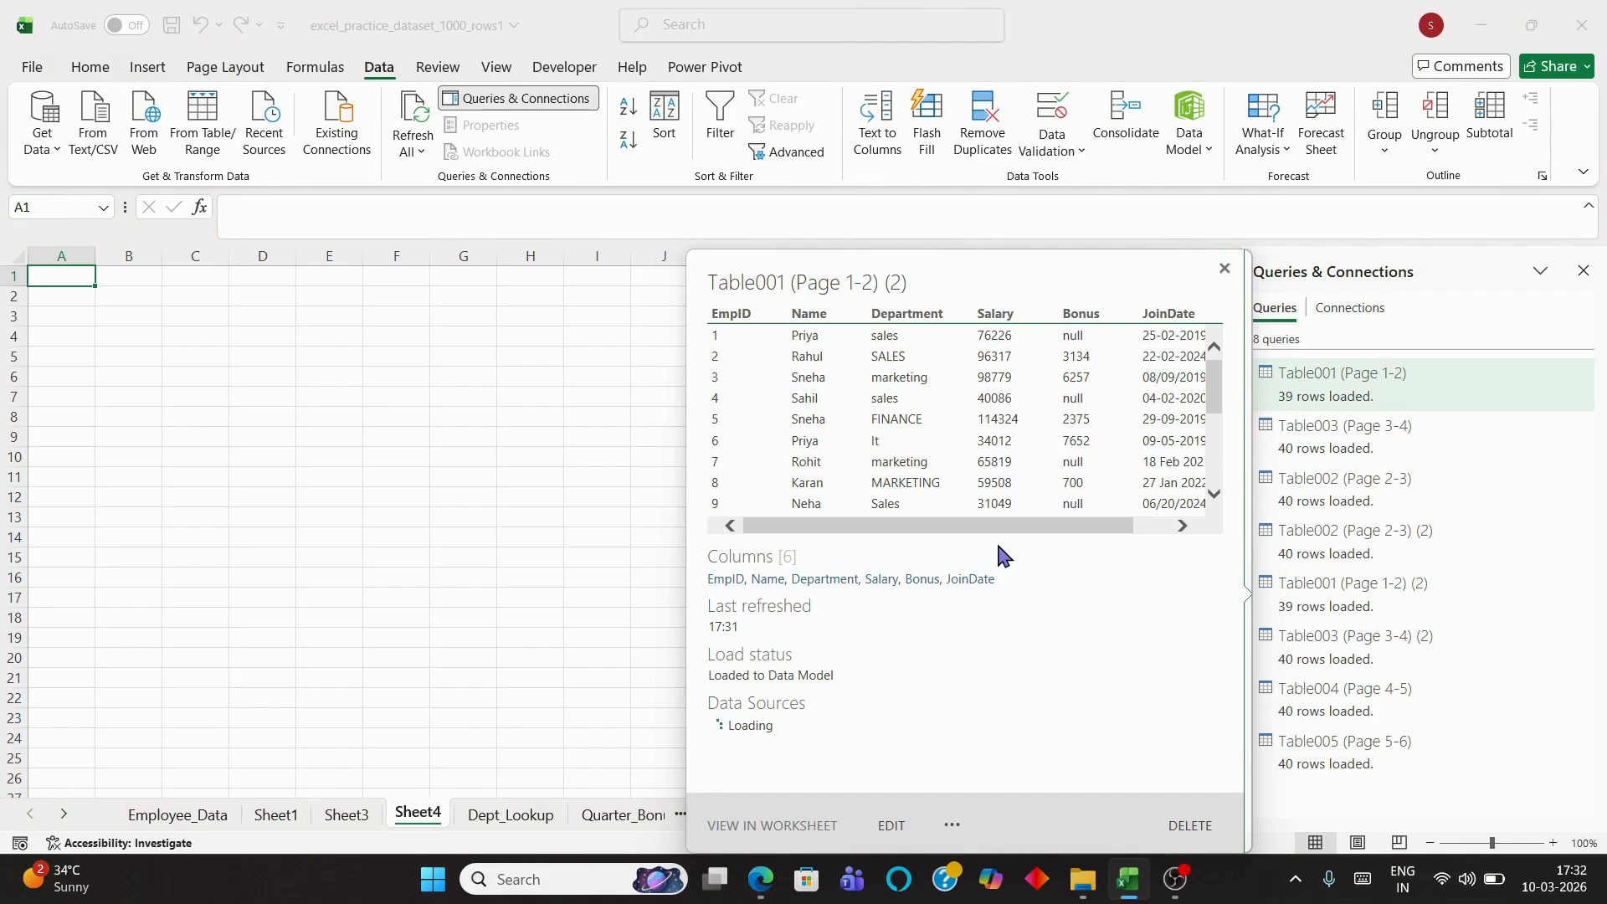
left_click(1226, 270)
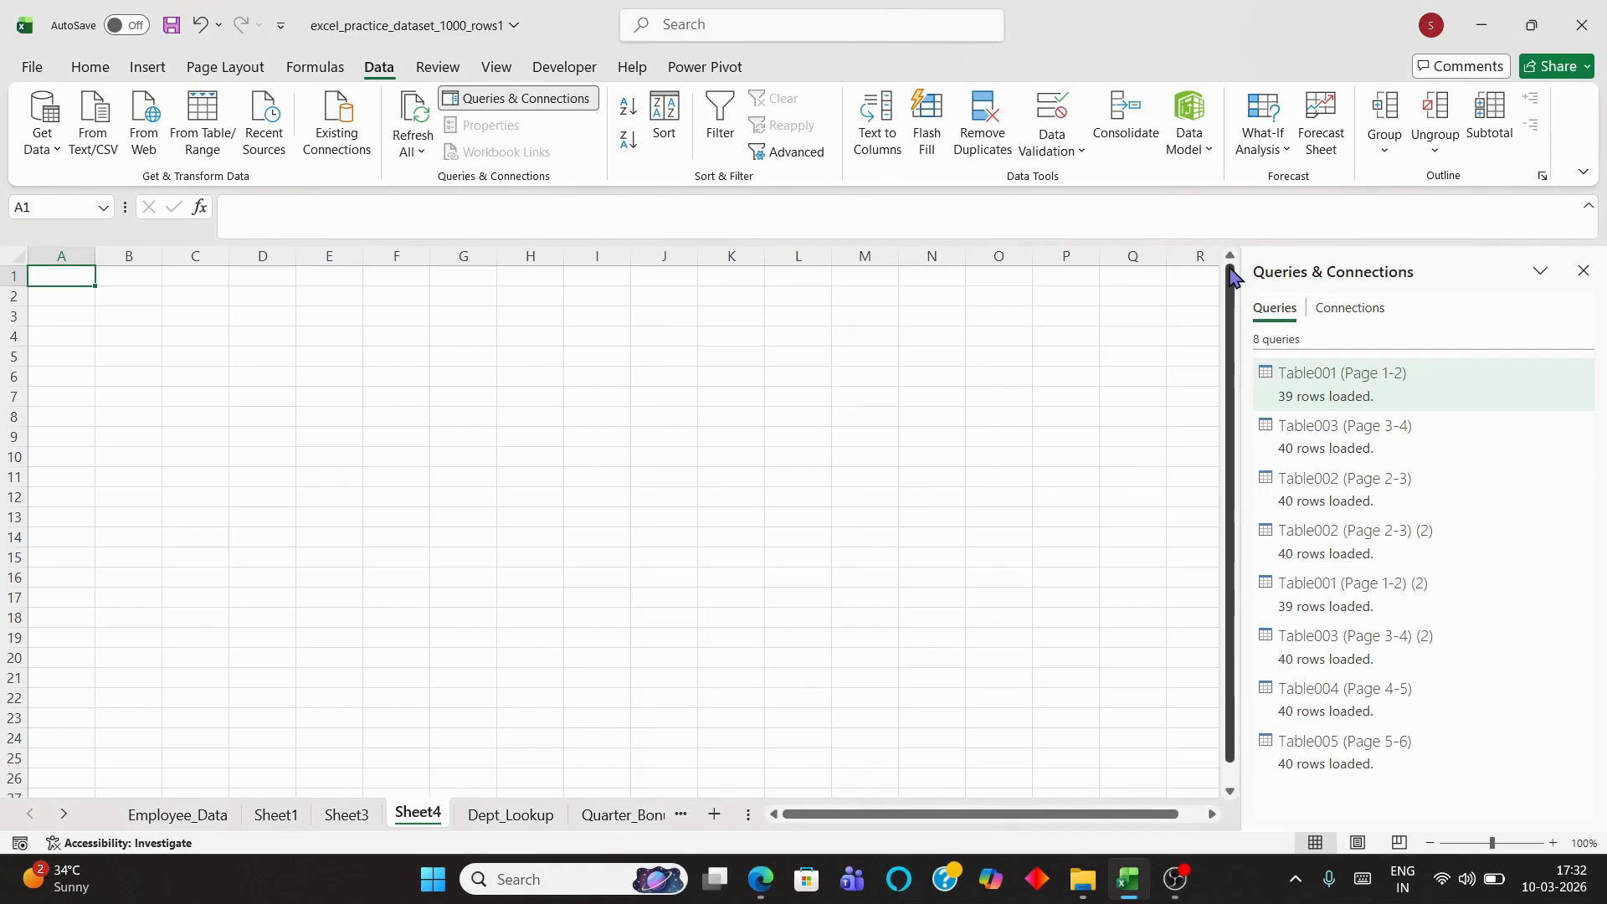
Insert a blank column before the Department column on Sheet1 and widen it slightly
left_click(626, 817)
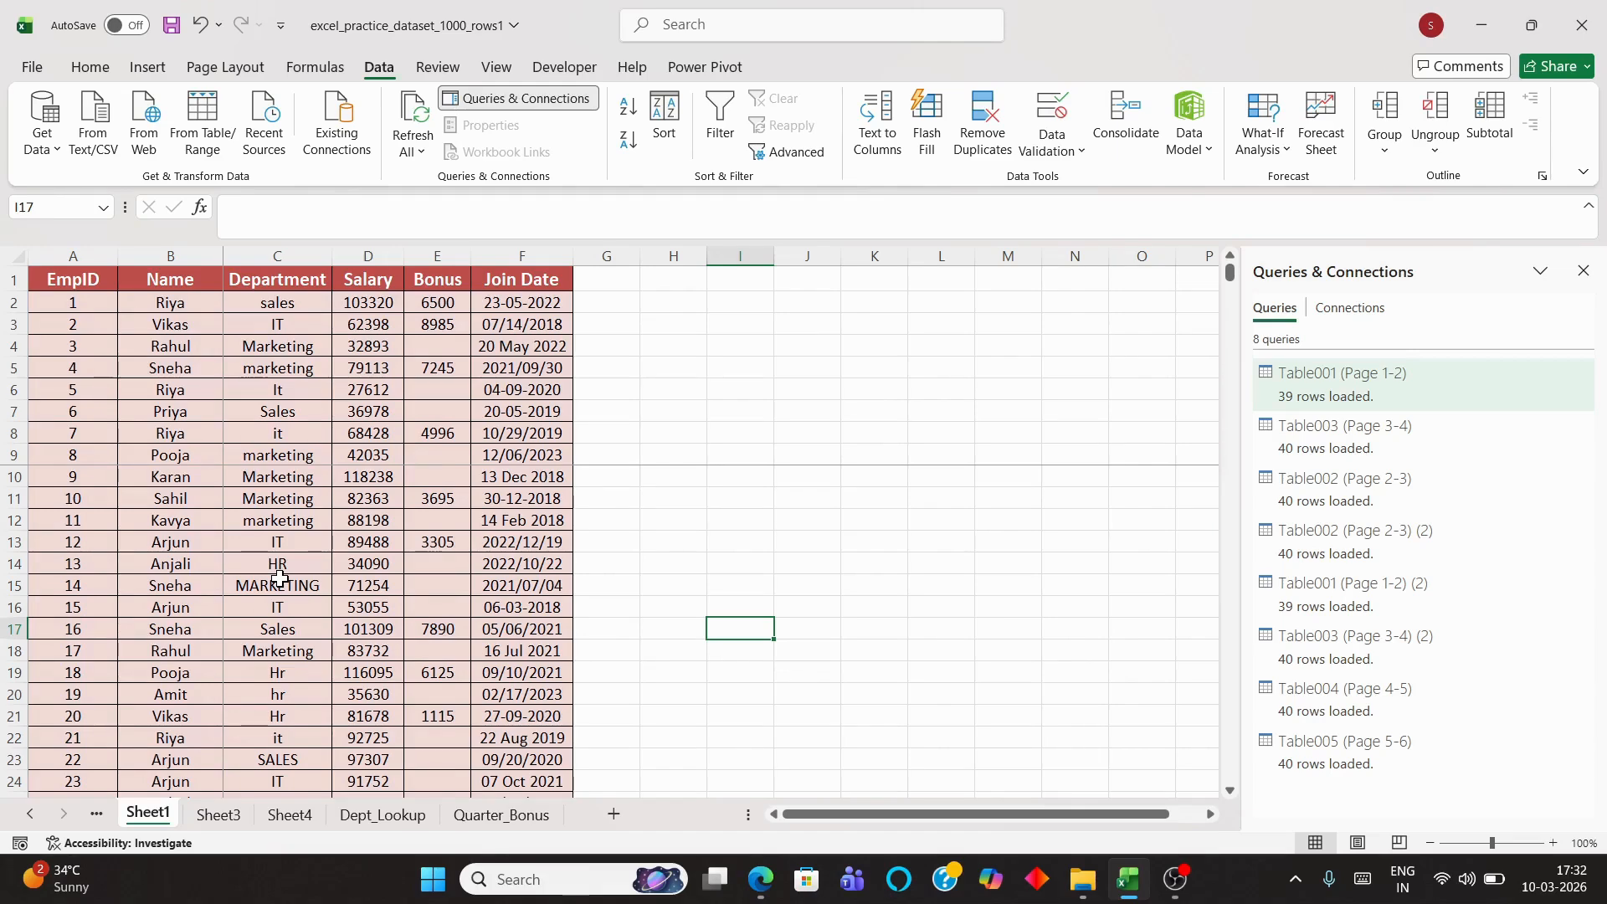
right_click(334, 257)
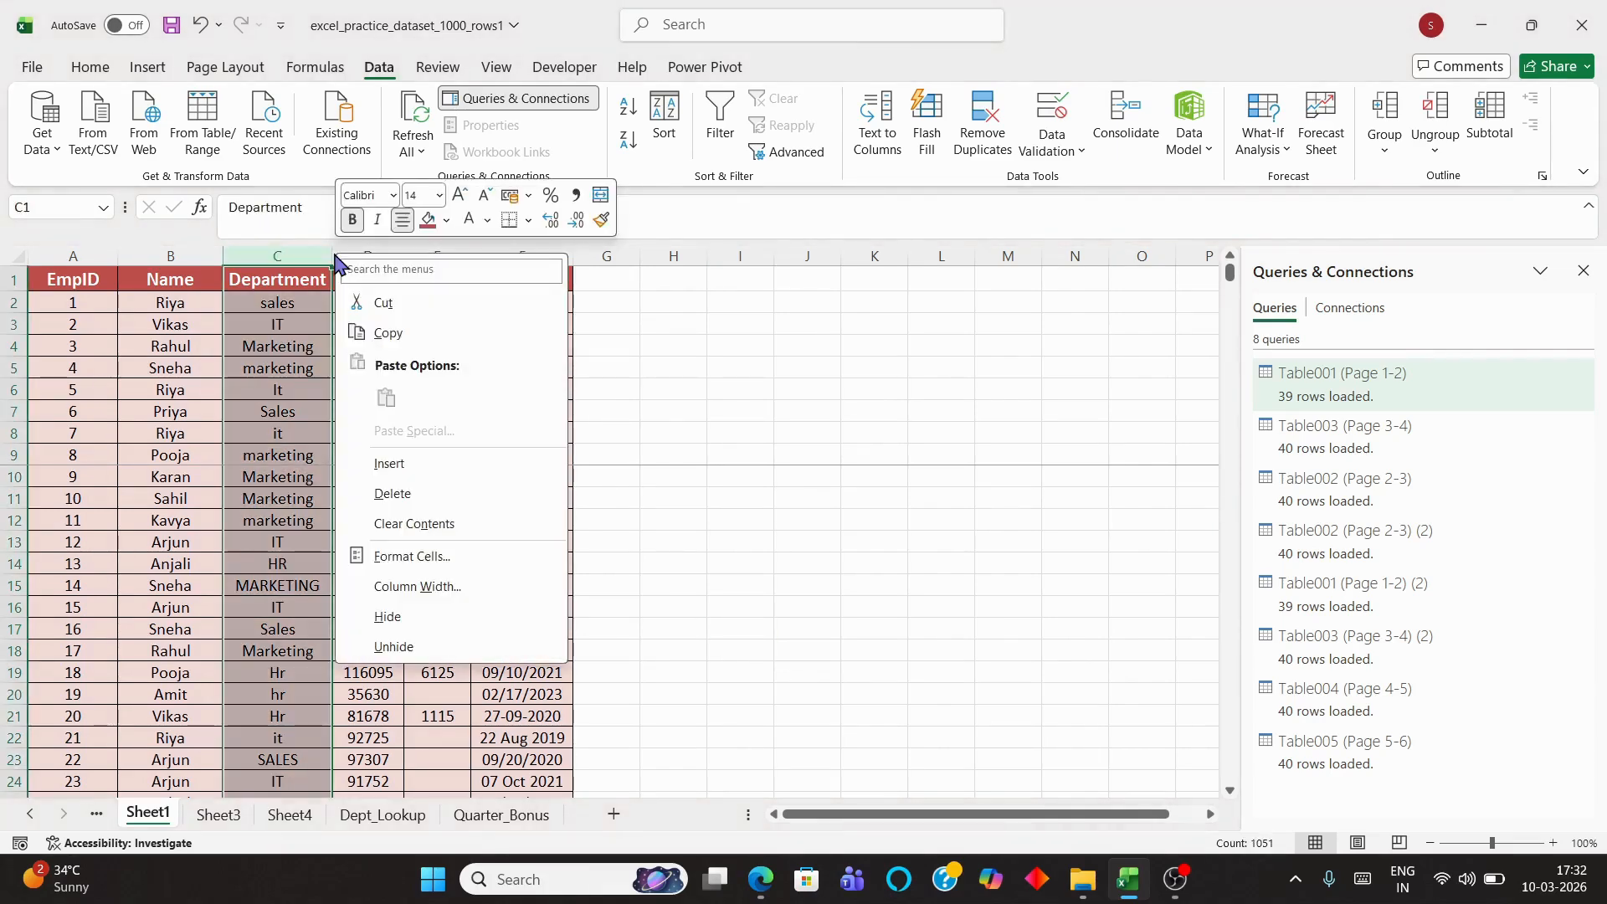
left_click(393, 463)
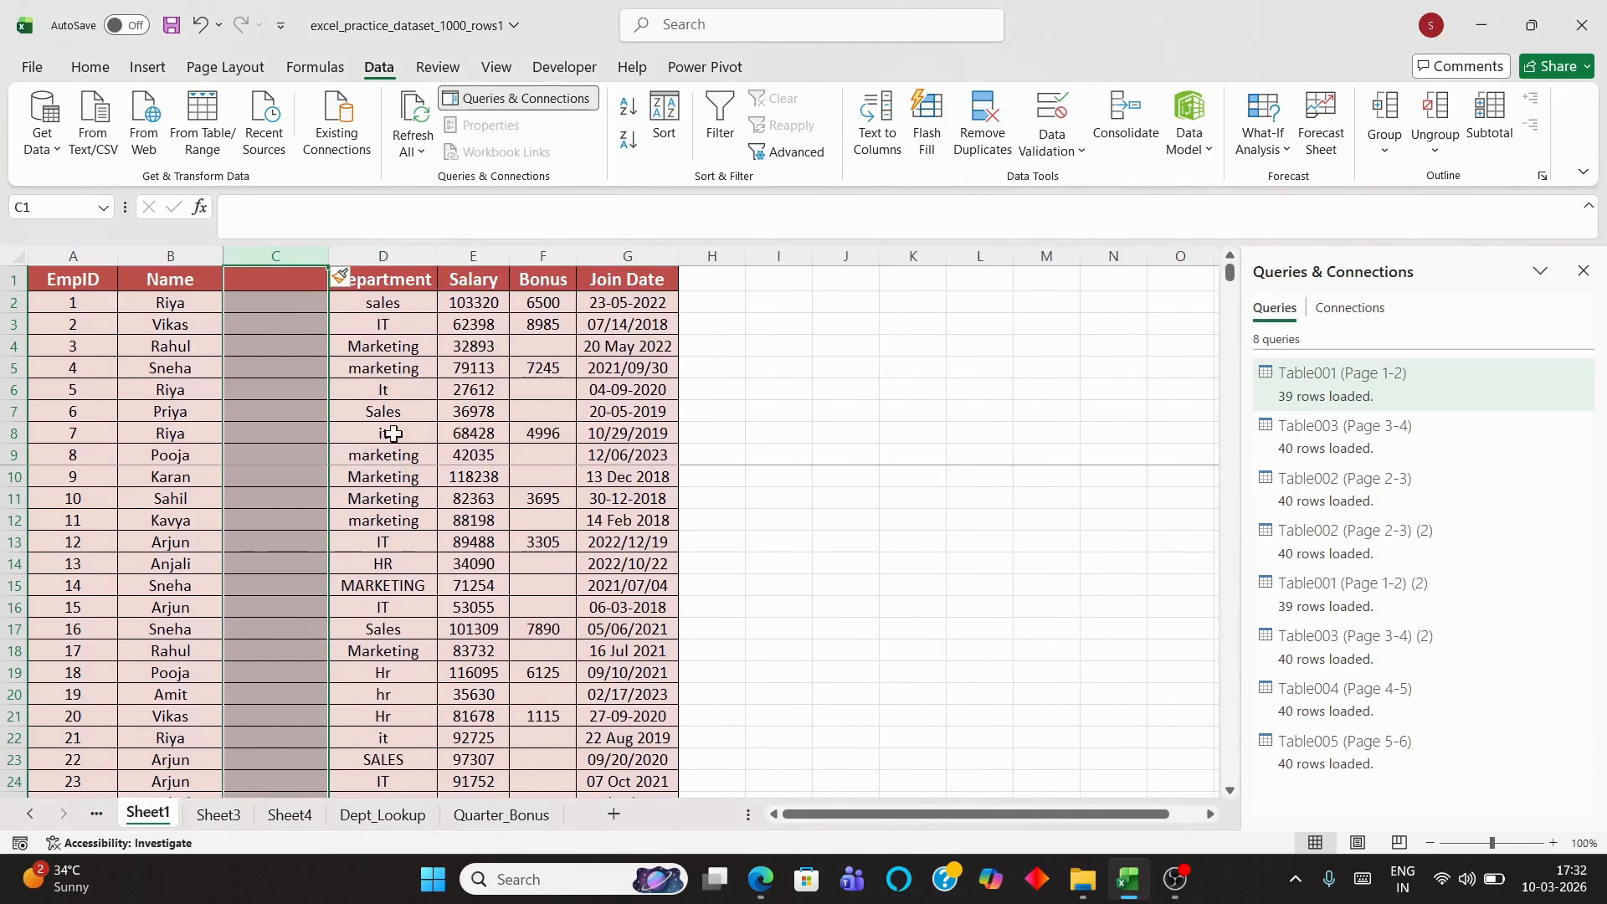
left_click_drag(329, 256, 348, 253)
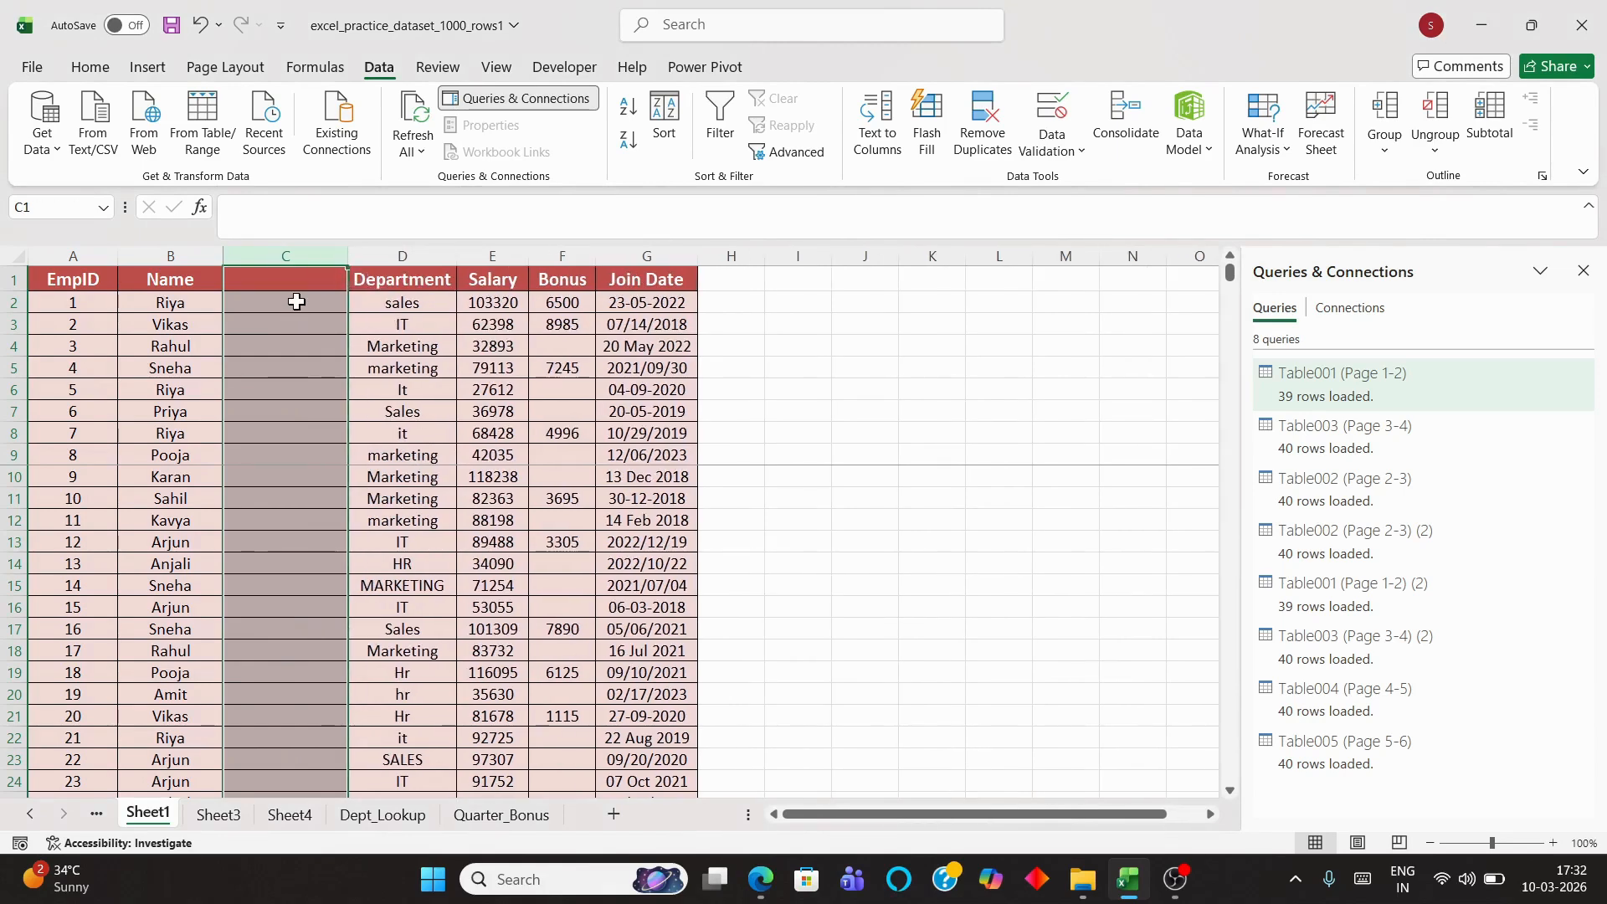
Enter =PROPER(D1:D1051) in C1 to convert the whole Department column to proper case
left_click(297, 301)
left_click(289, 278)
type("=")
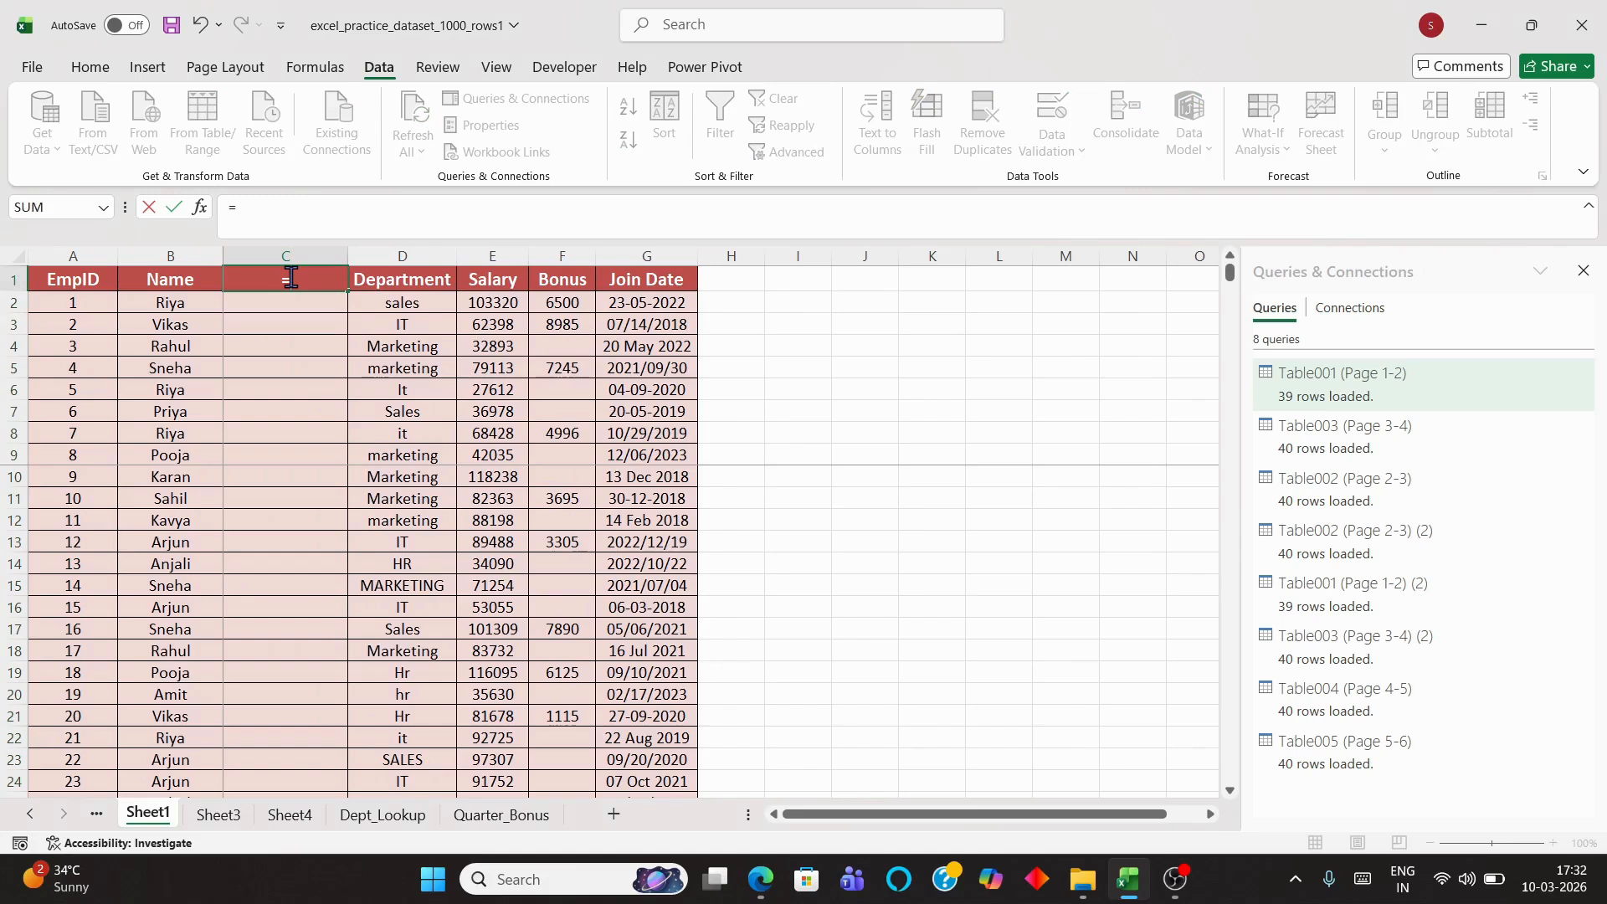
type("prope")
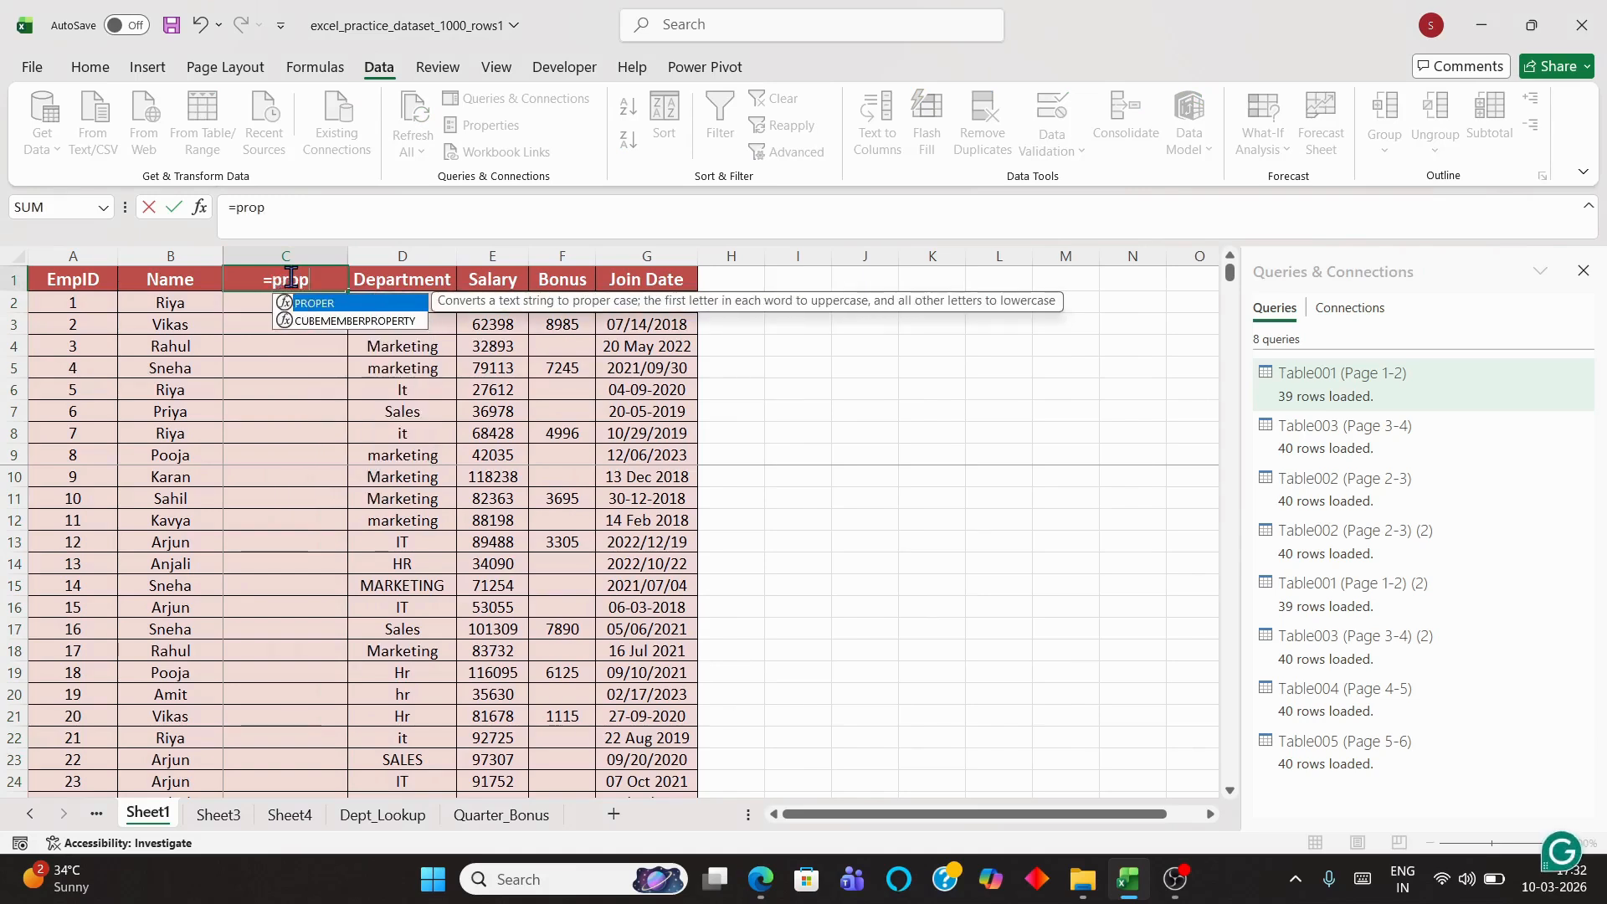
double_click(309, 304)
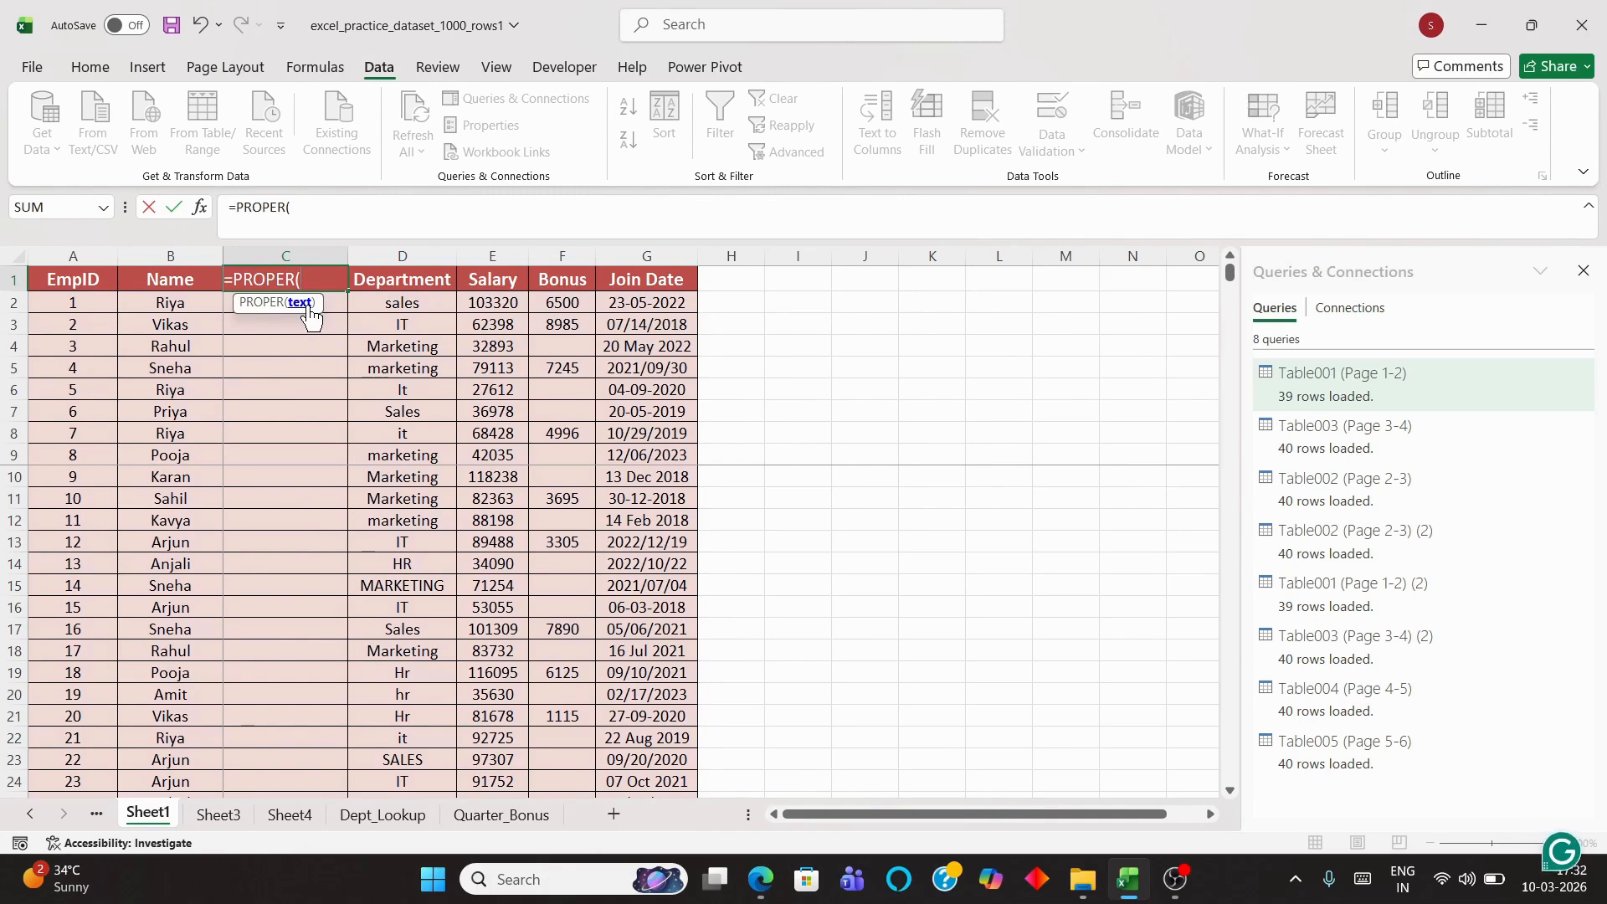
left_click(412, 277)
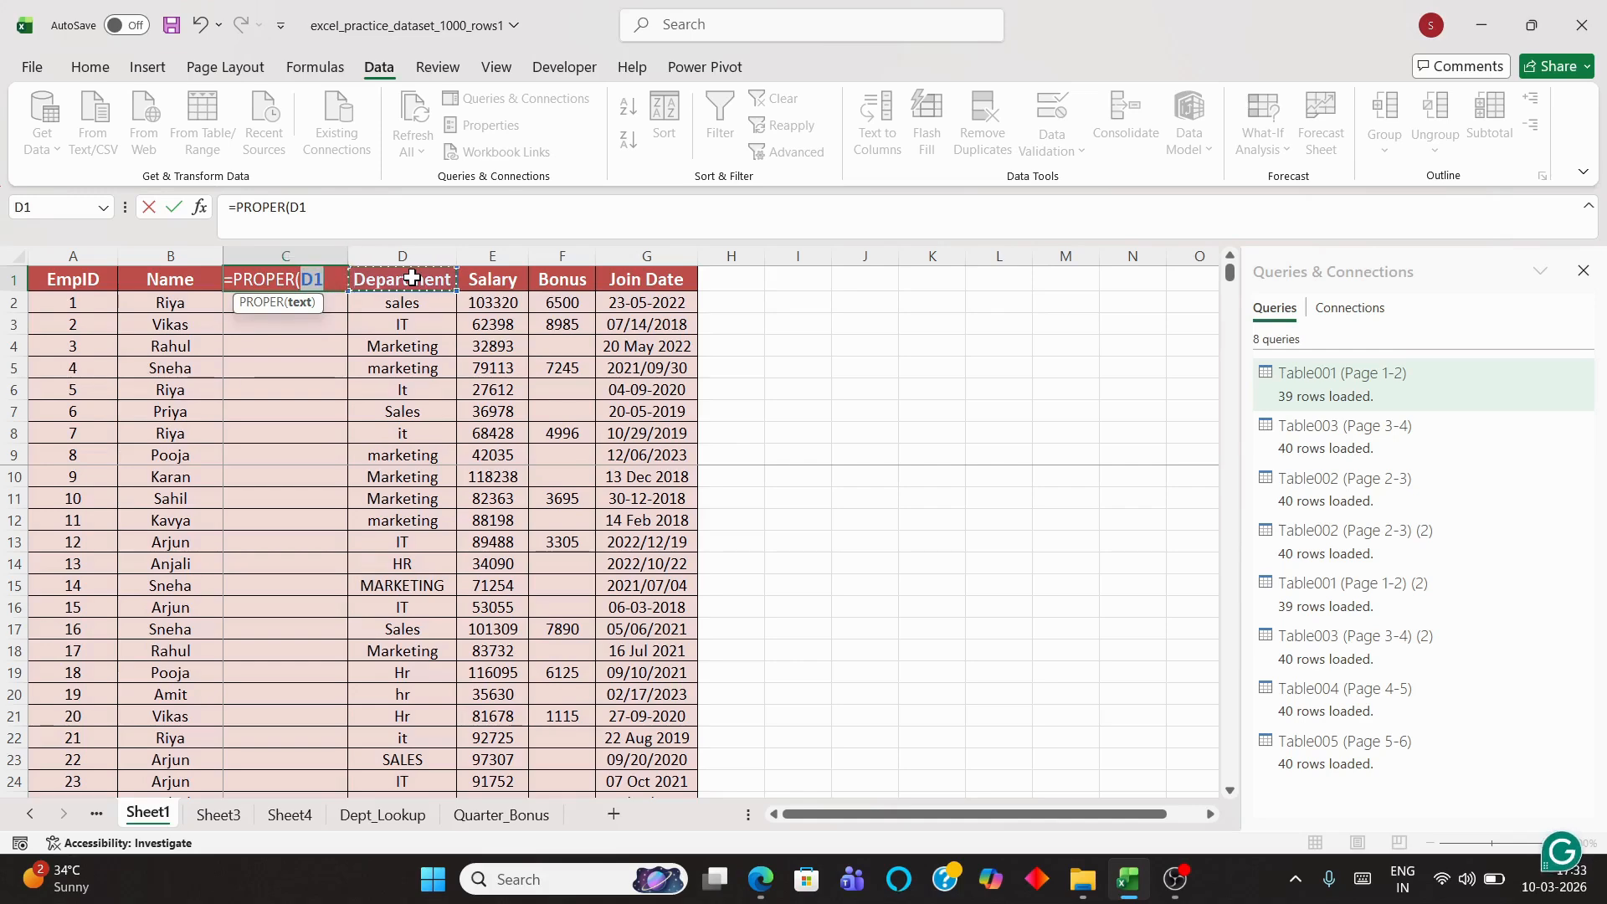
key("ctrl+shift+Down")
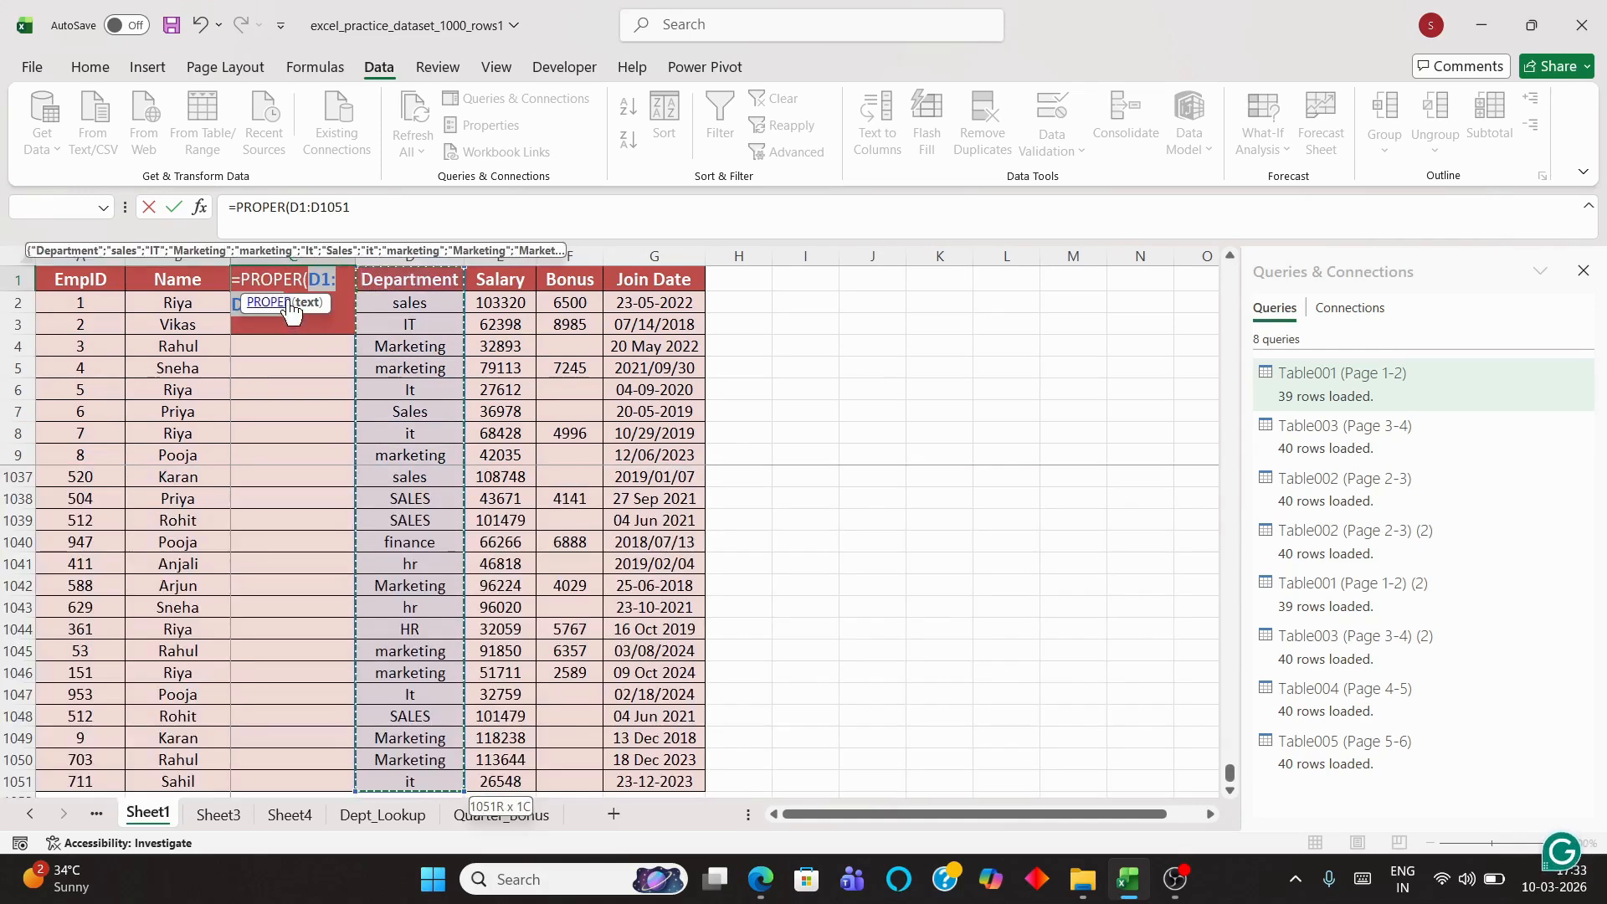
key("ctrl+Return")
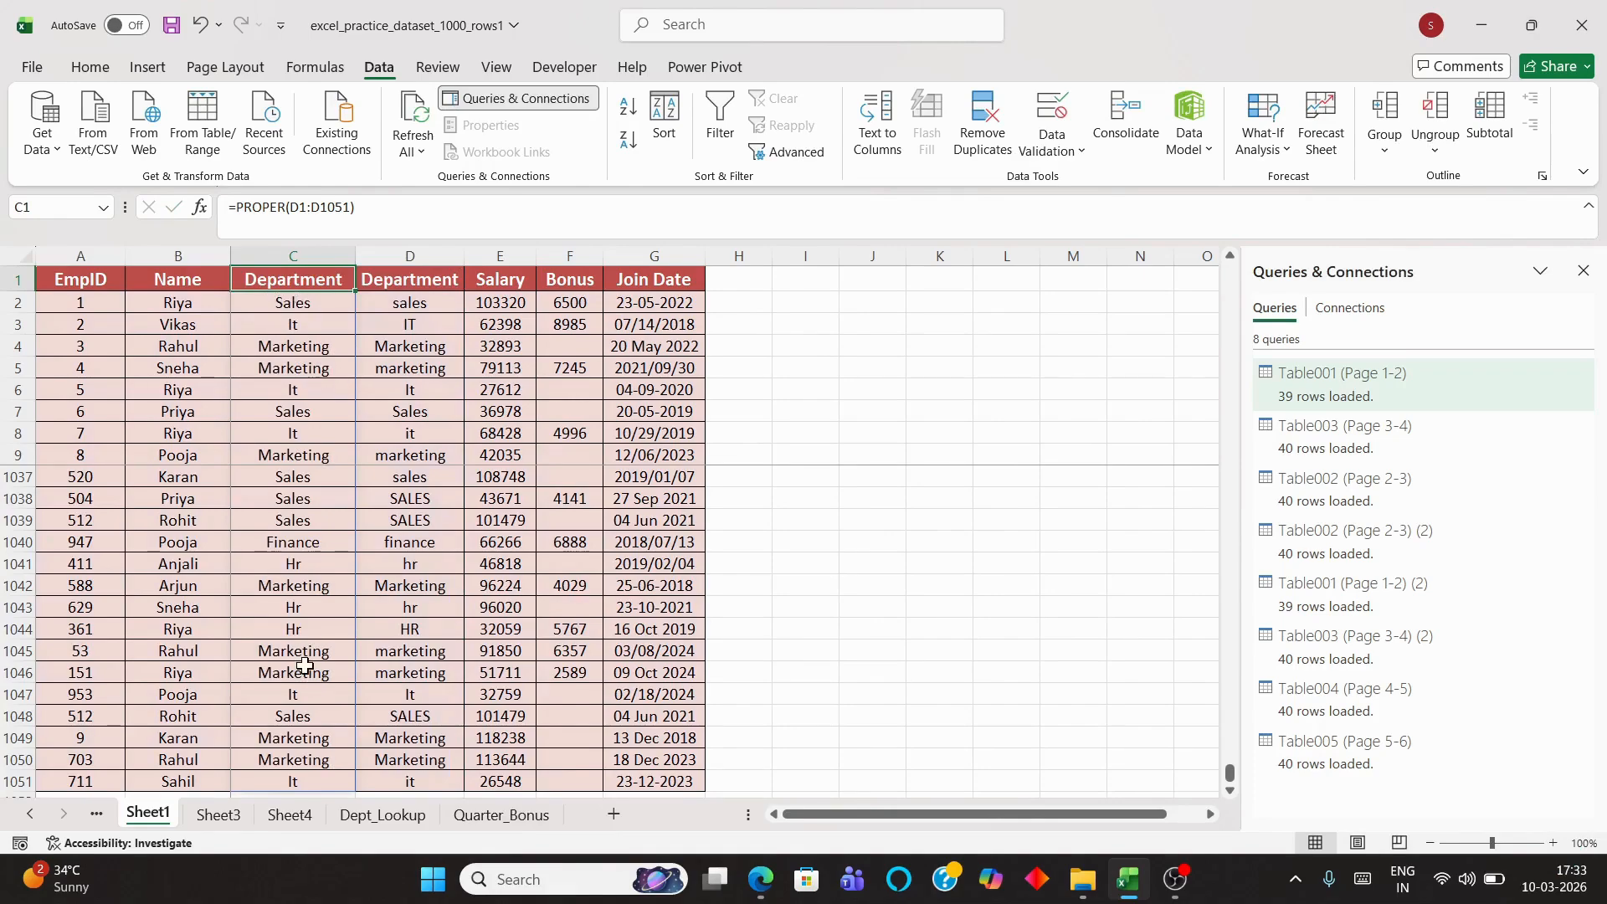
Copy the proper-case Department range C1:C1051 and paste it over itself as values only, replacing the PROPER formula
scroll(304, 661, "down", 4)
scroll(304, 666, "up", 2)
scroll(304, 665, "up", 20)
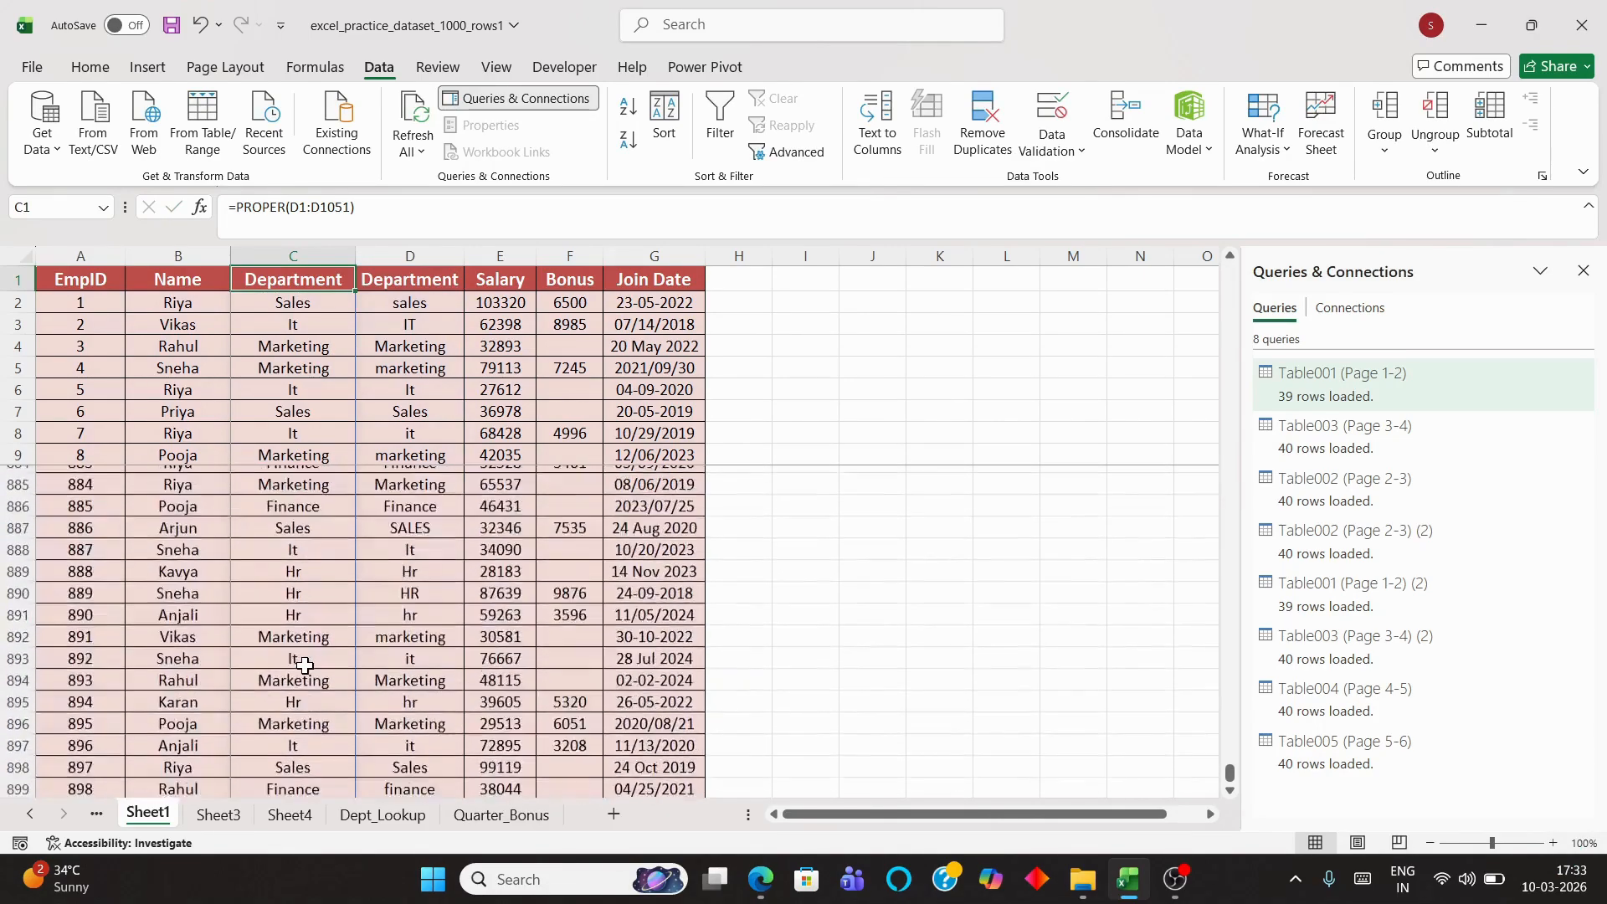
scroll(305, 665, "up", 20)
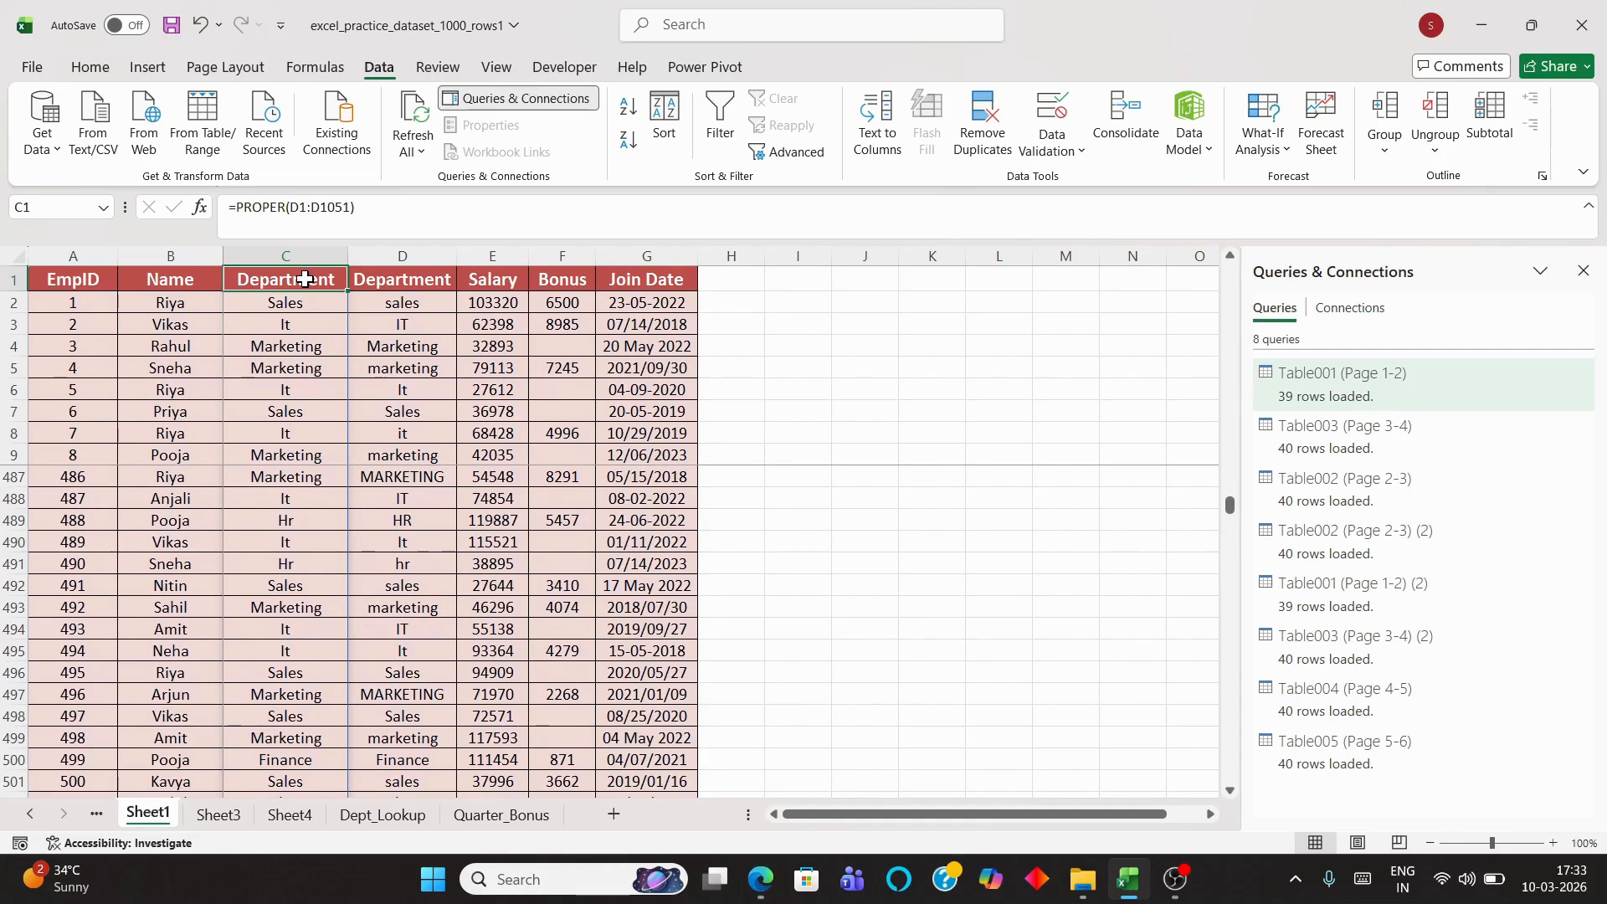
key("ctrl+shift+Down")
right_click(306, 283)
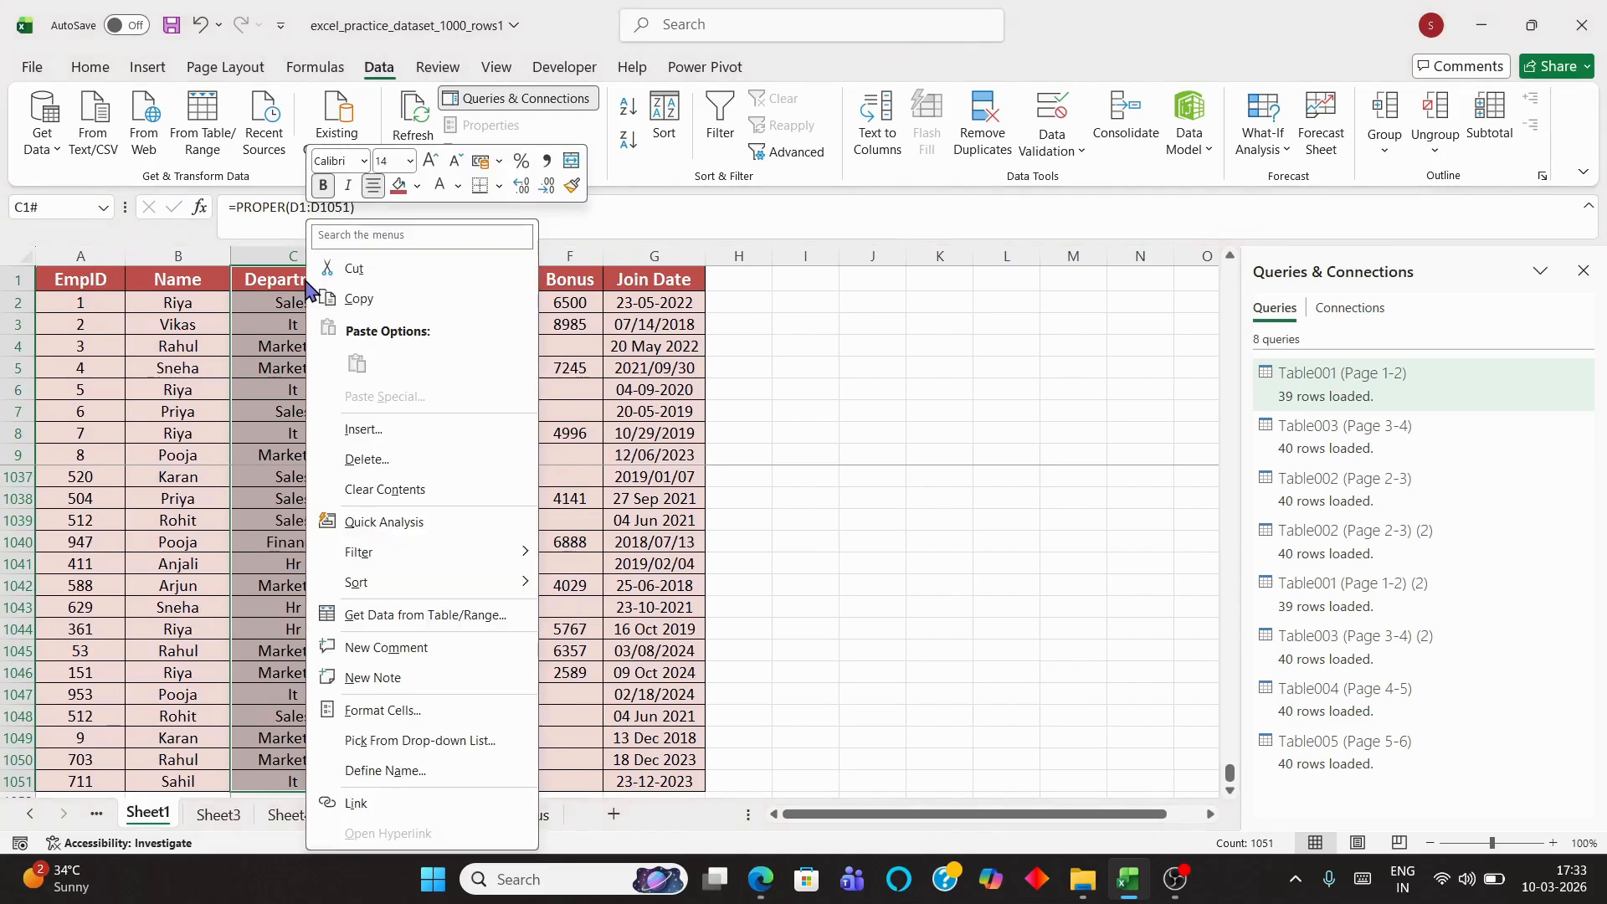
left_click(394, 303)
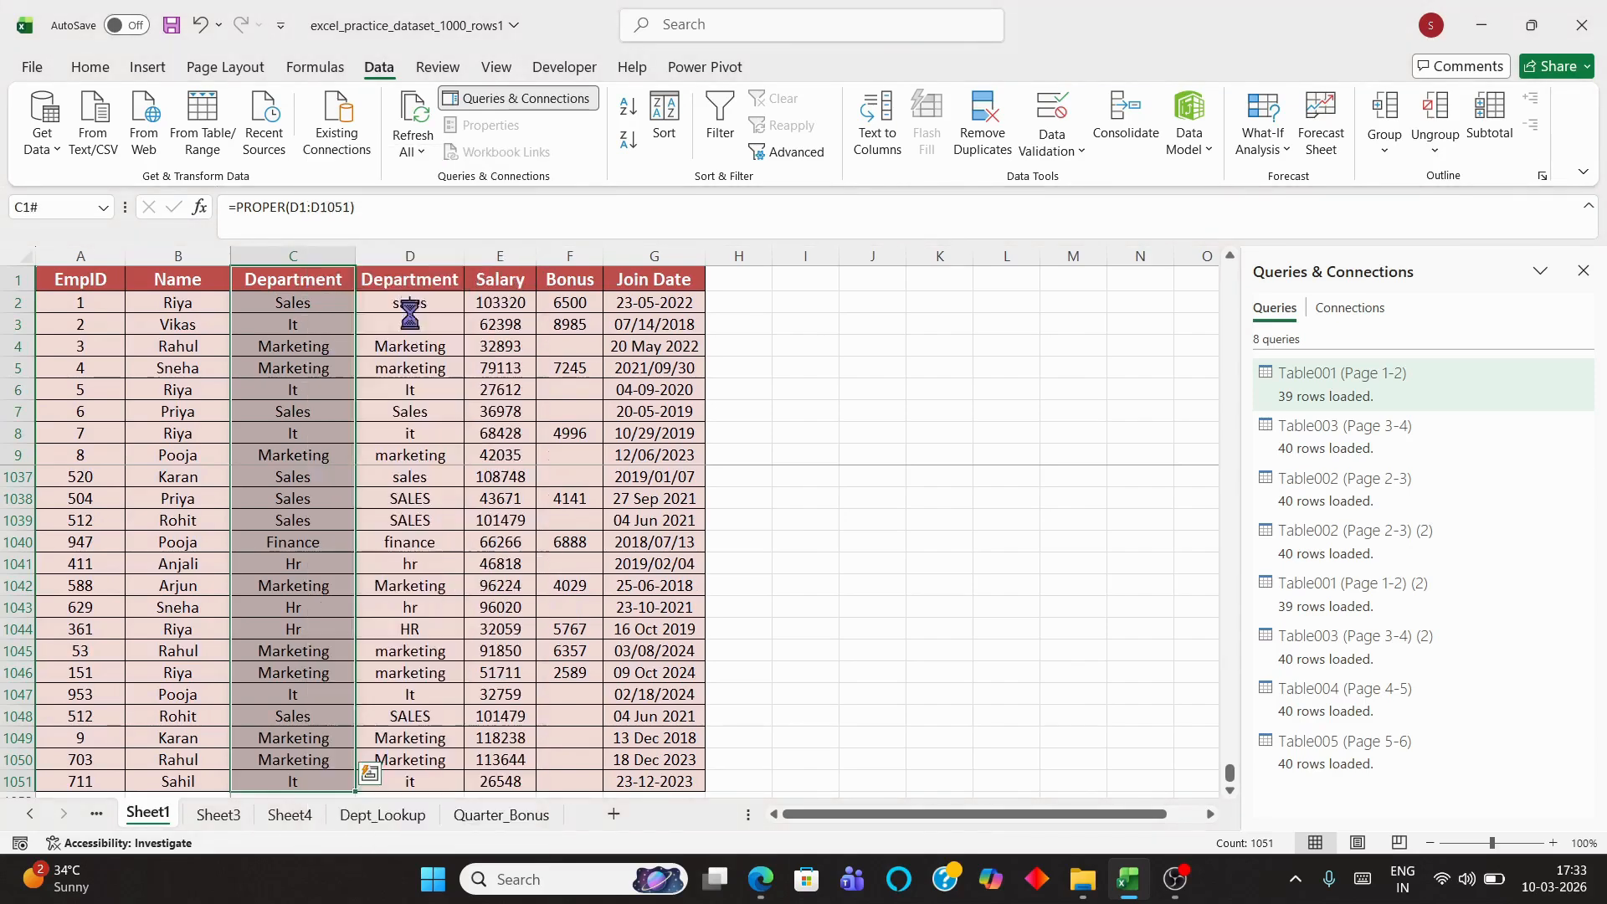
right_click(358, 262)
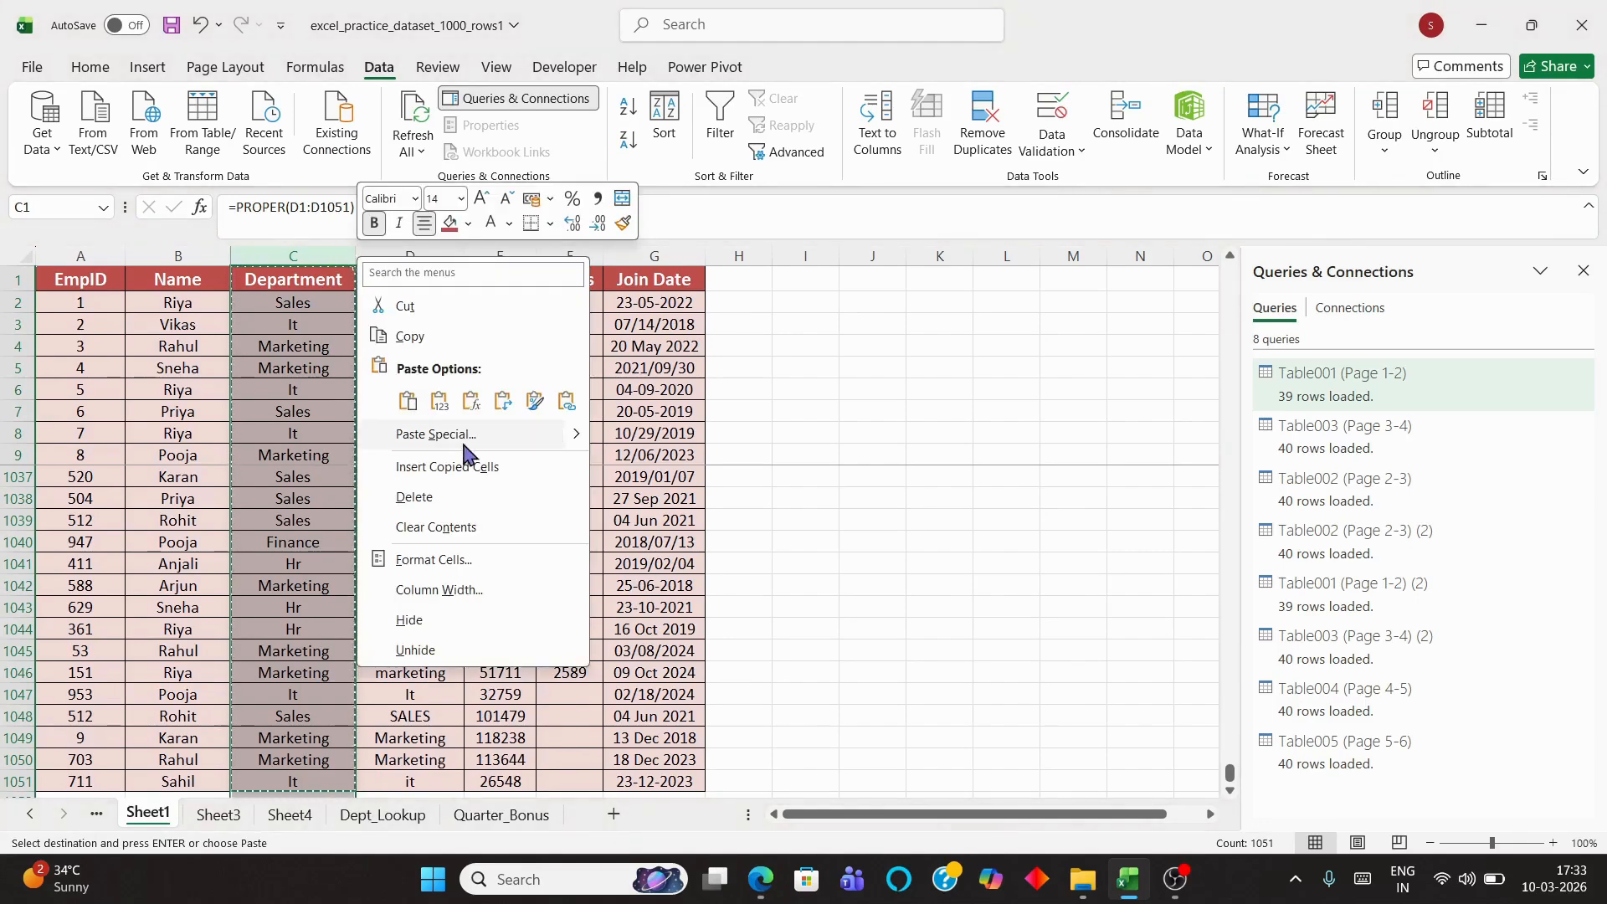
key("Escape")
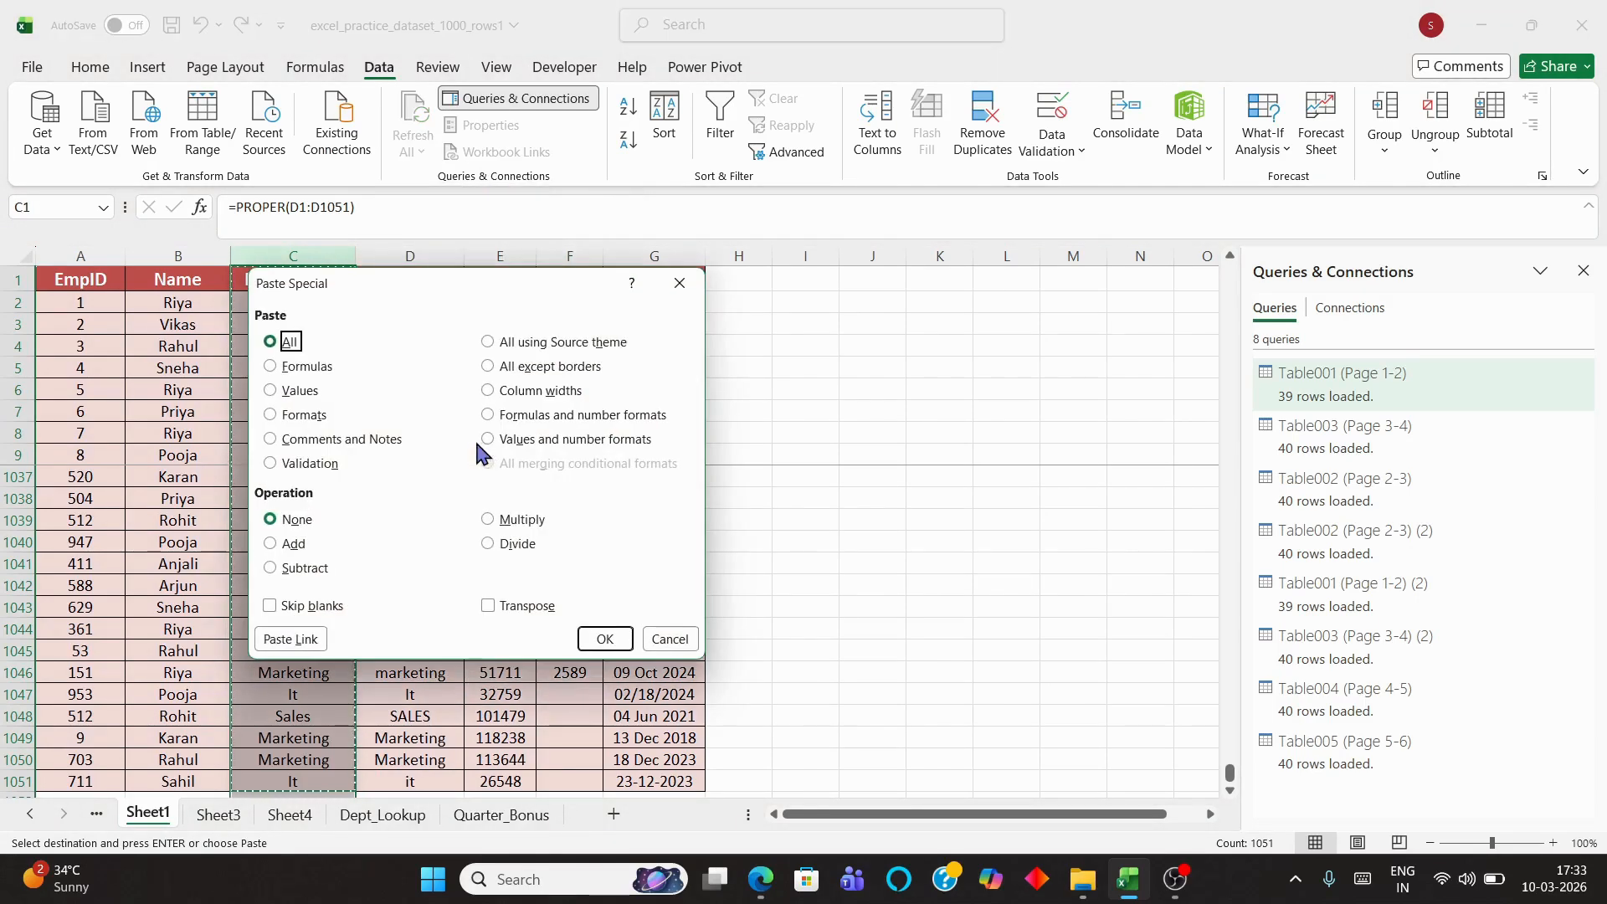
left_click(270, 390)
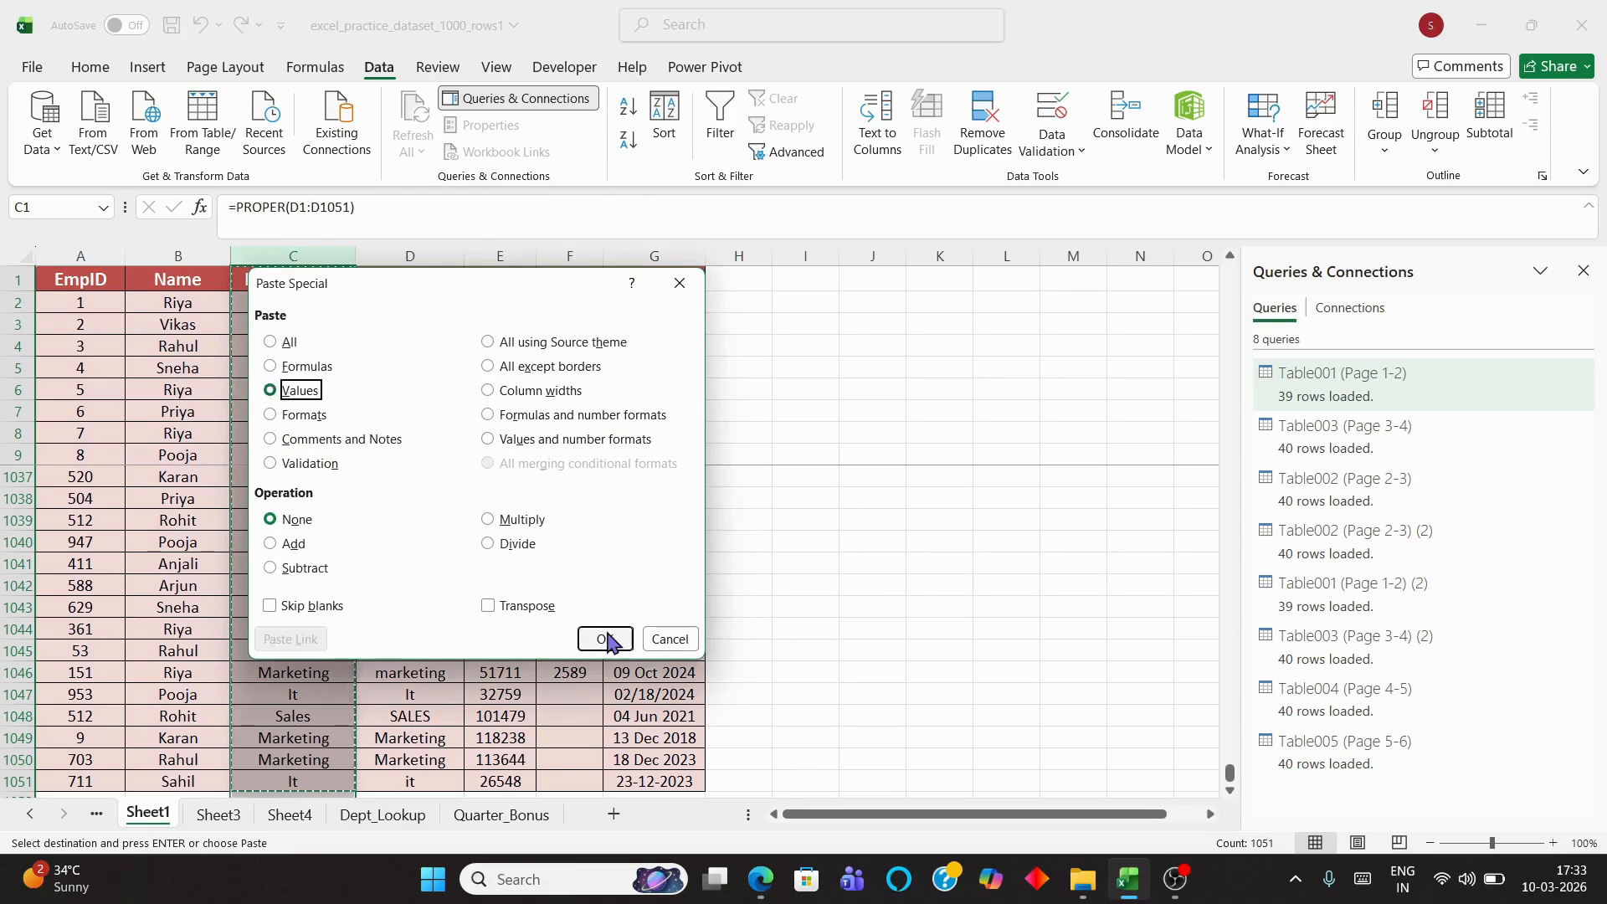
left_click(617, 639)
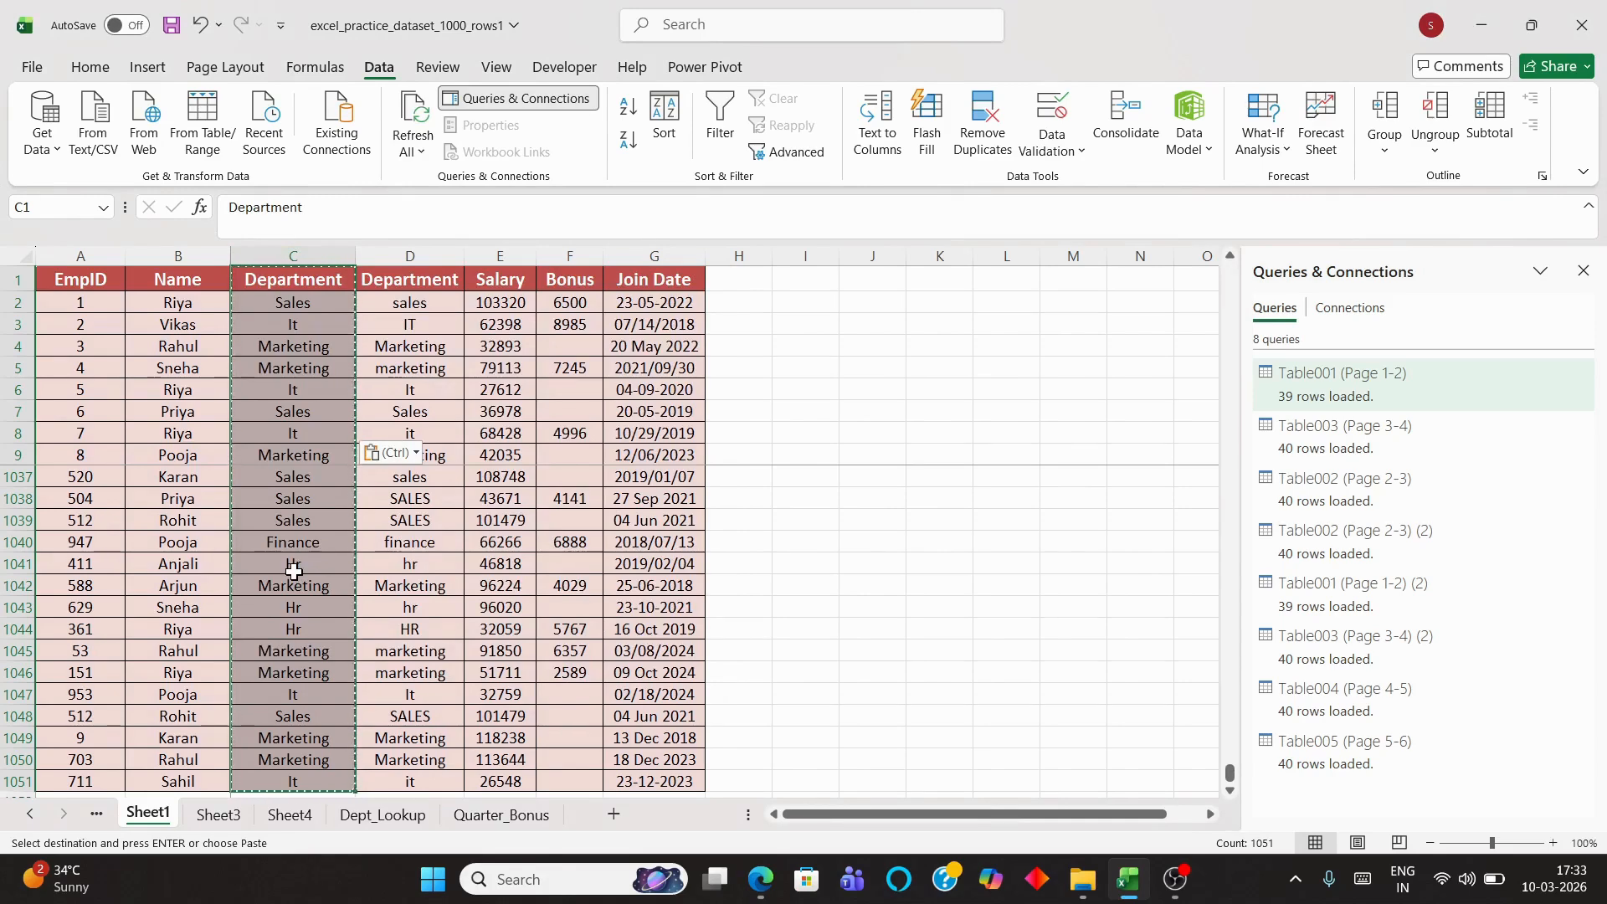
Delete the original mixed-case Department data in column D as an entire column
left_click(395, 279)
key("ctrl+shift+Down")
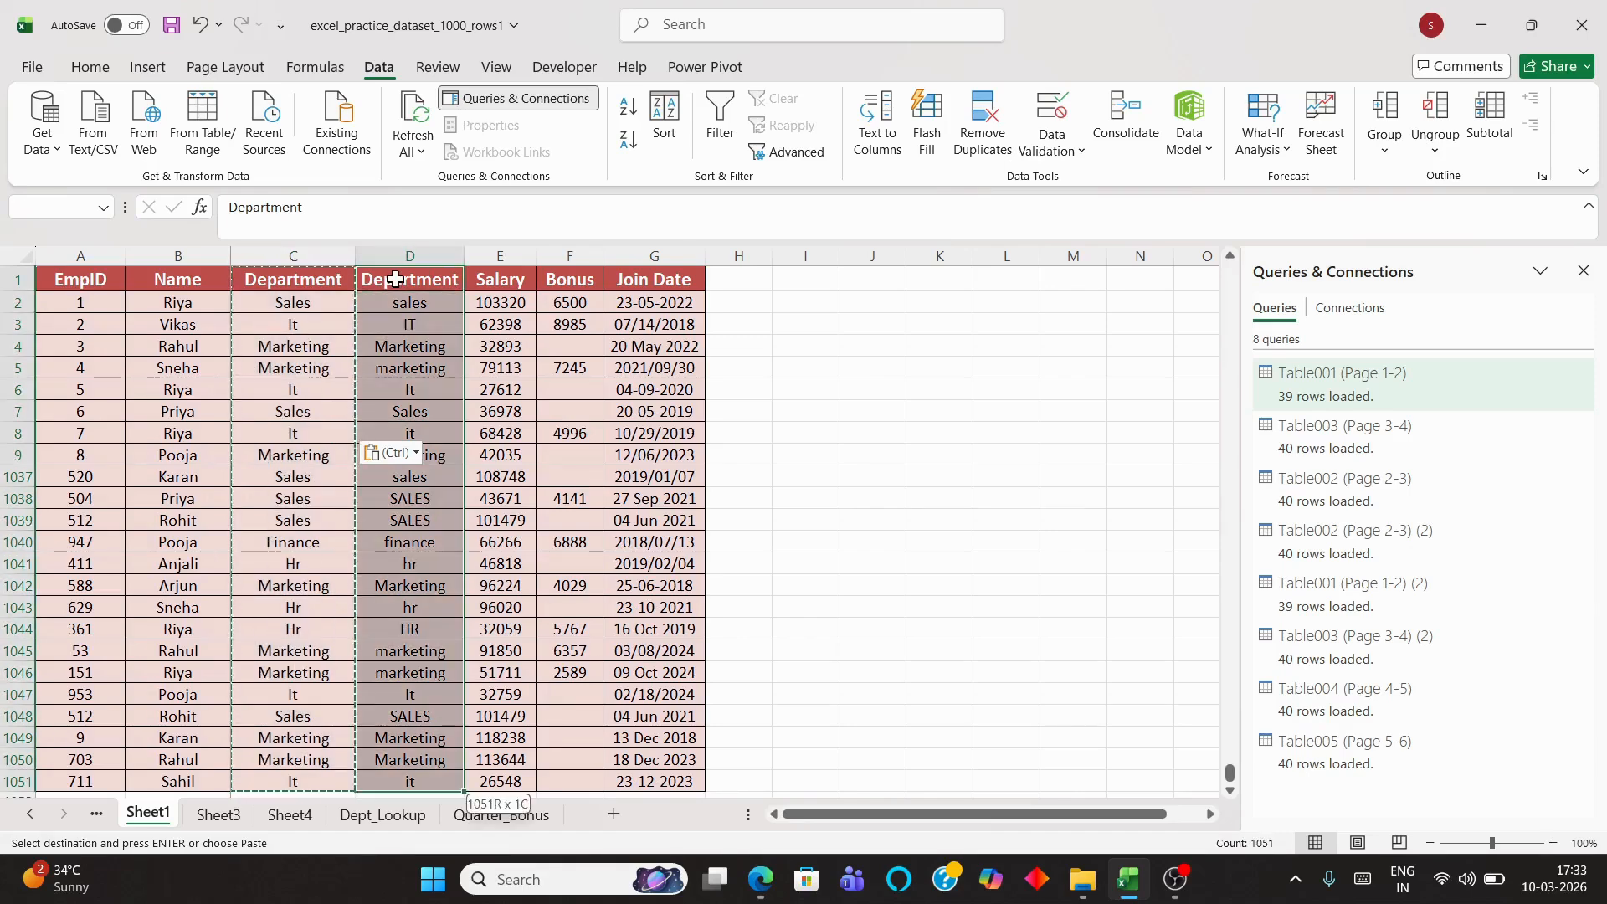
right_click(424, 305)
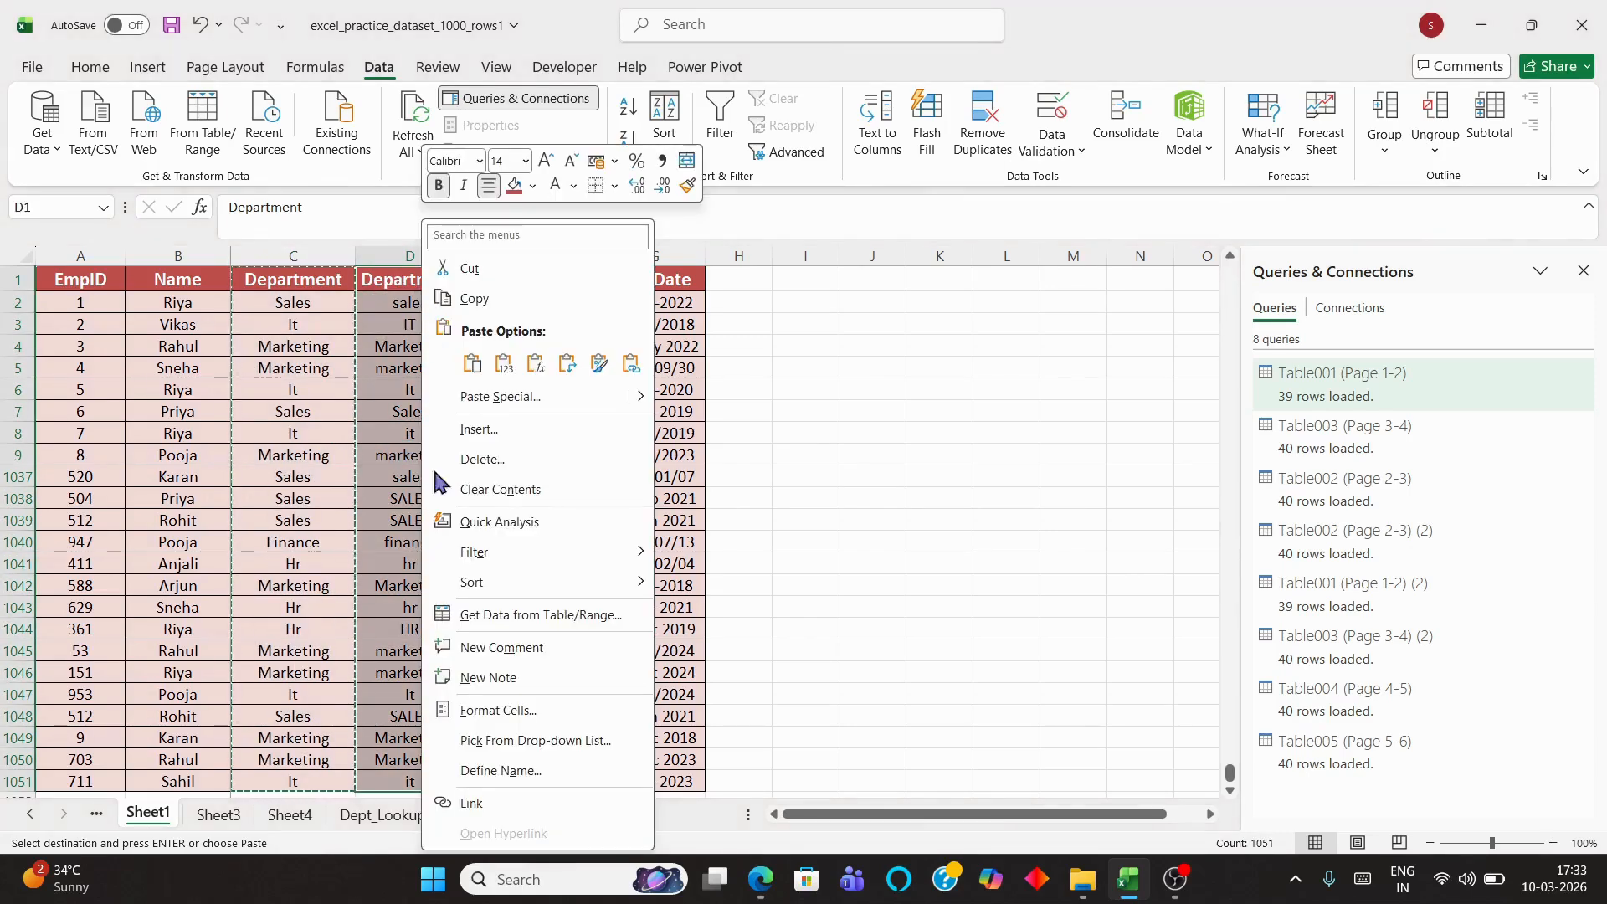
left_click(483, 469)
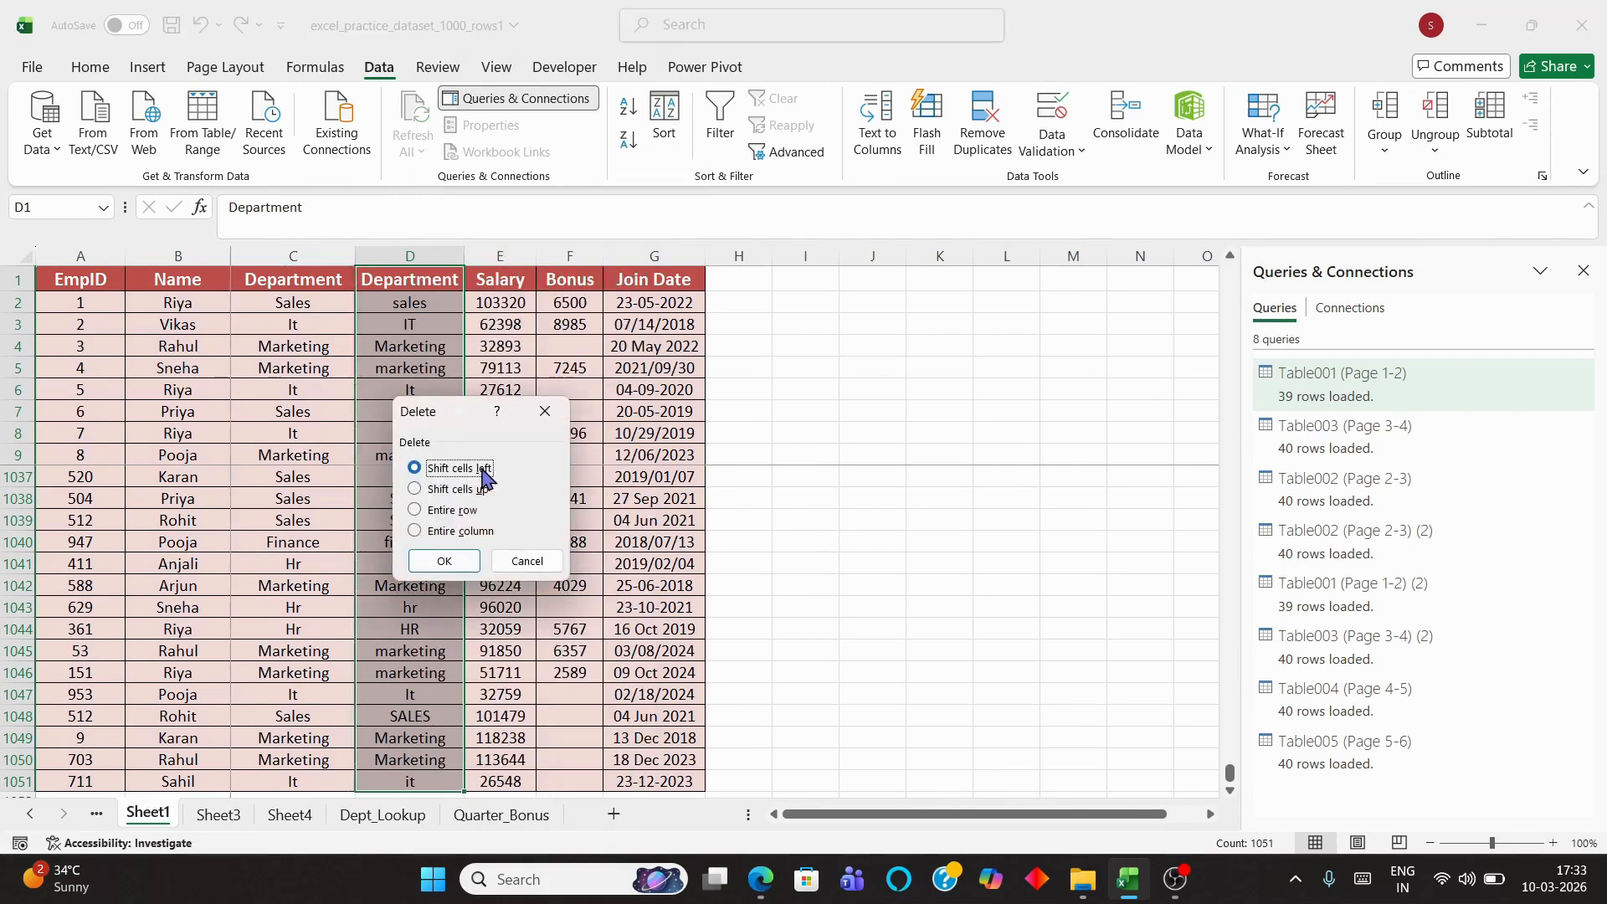
left_click(427, 531)
left_click(443, 561)
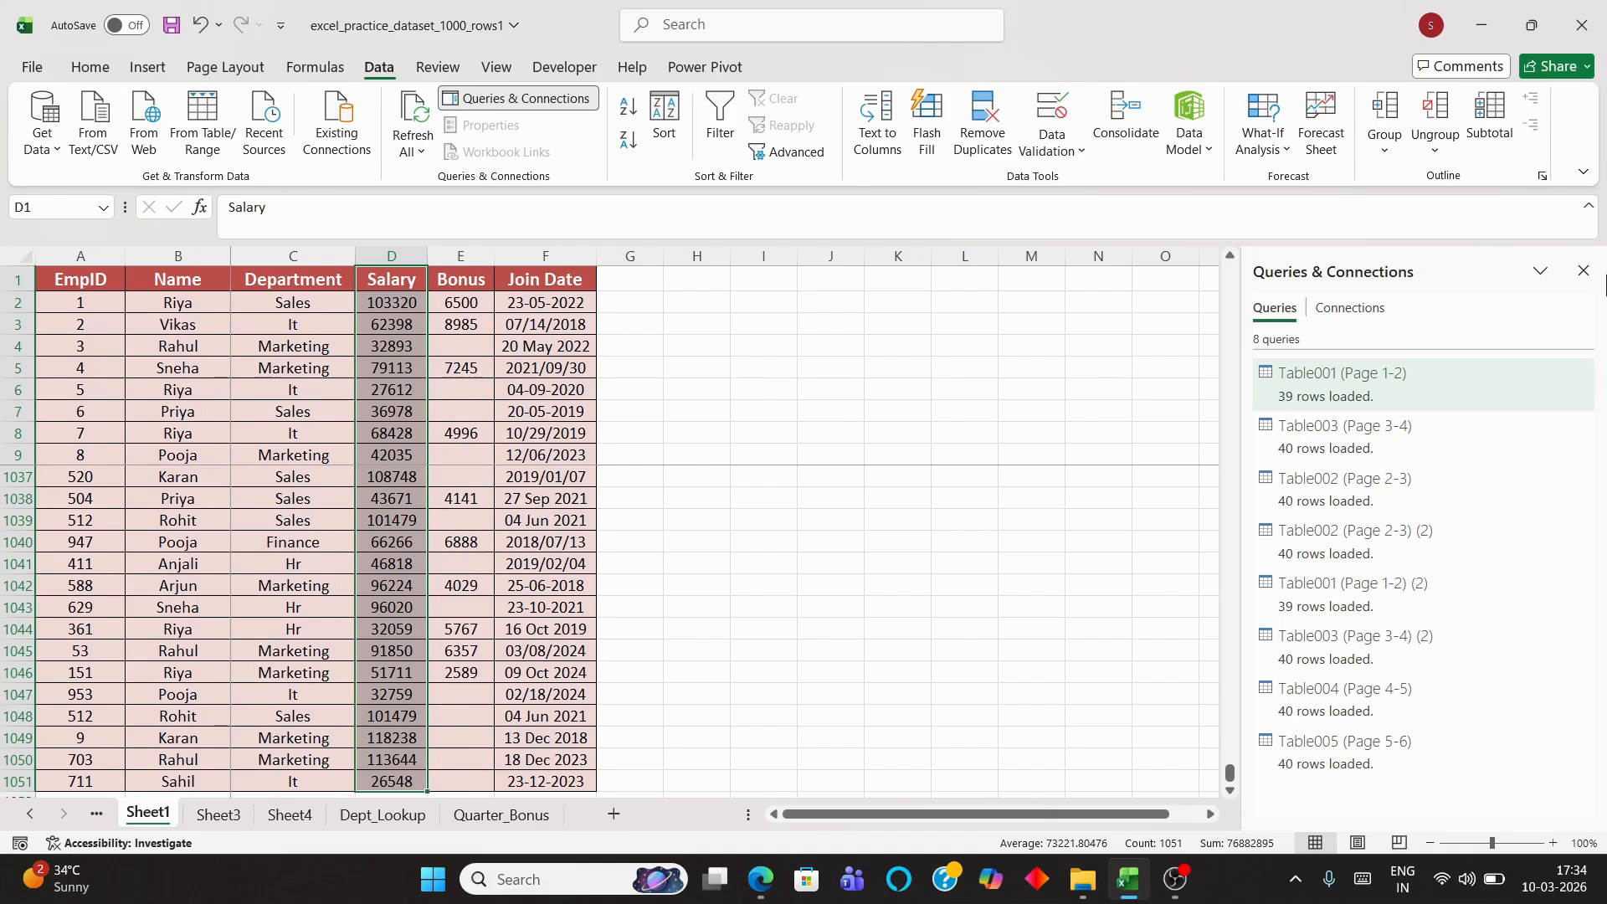
Close the Queries & Connections pane and return toward the upper rows of the employee data
left_click(1583, 271)
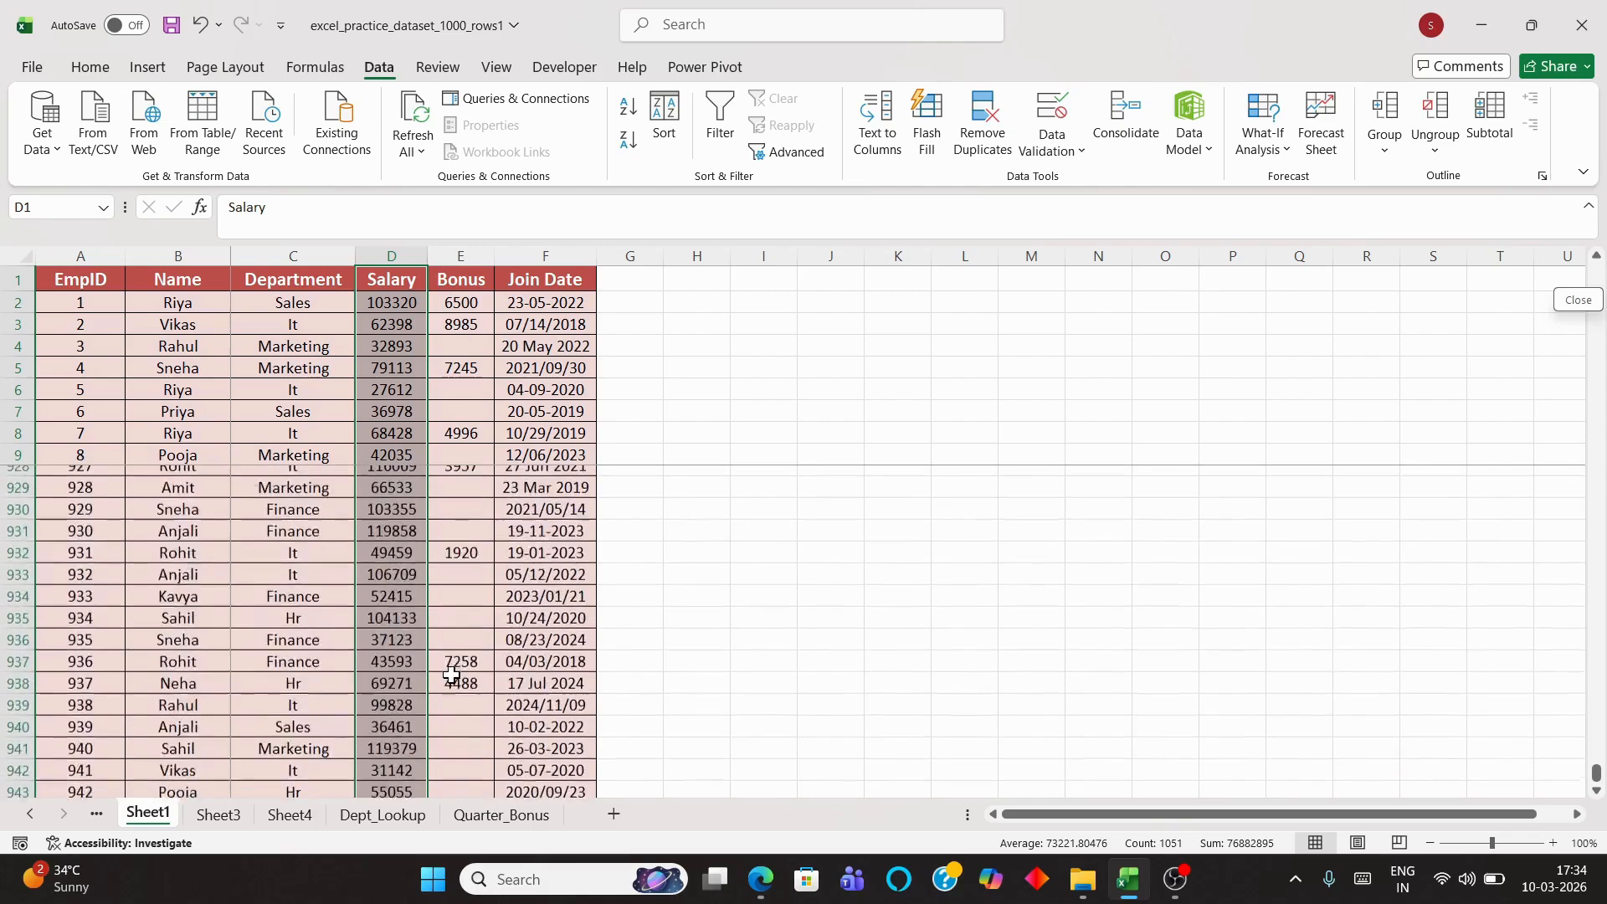
scroll(820, 381, "up", 20)
scroll(821, 380, "up", 2)
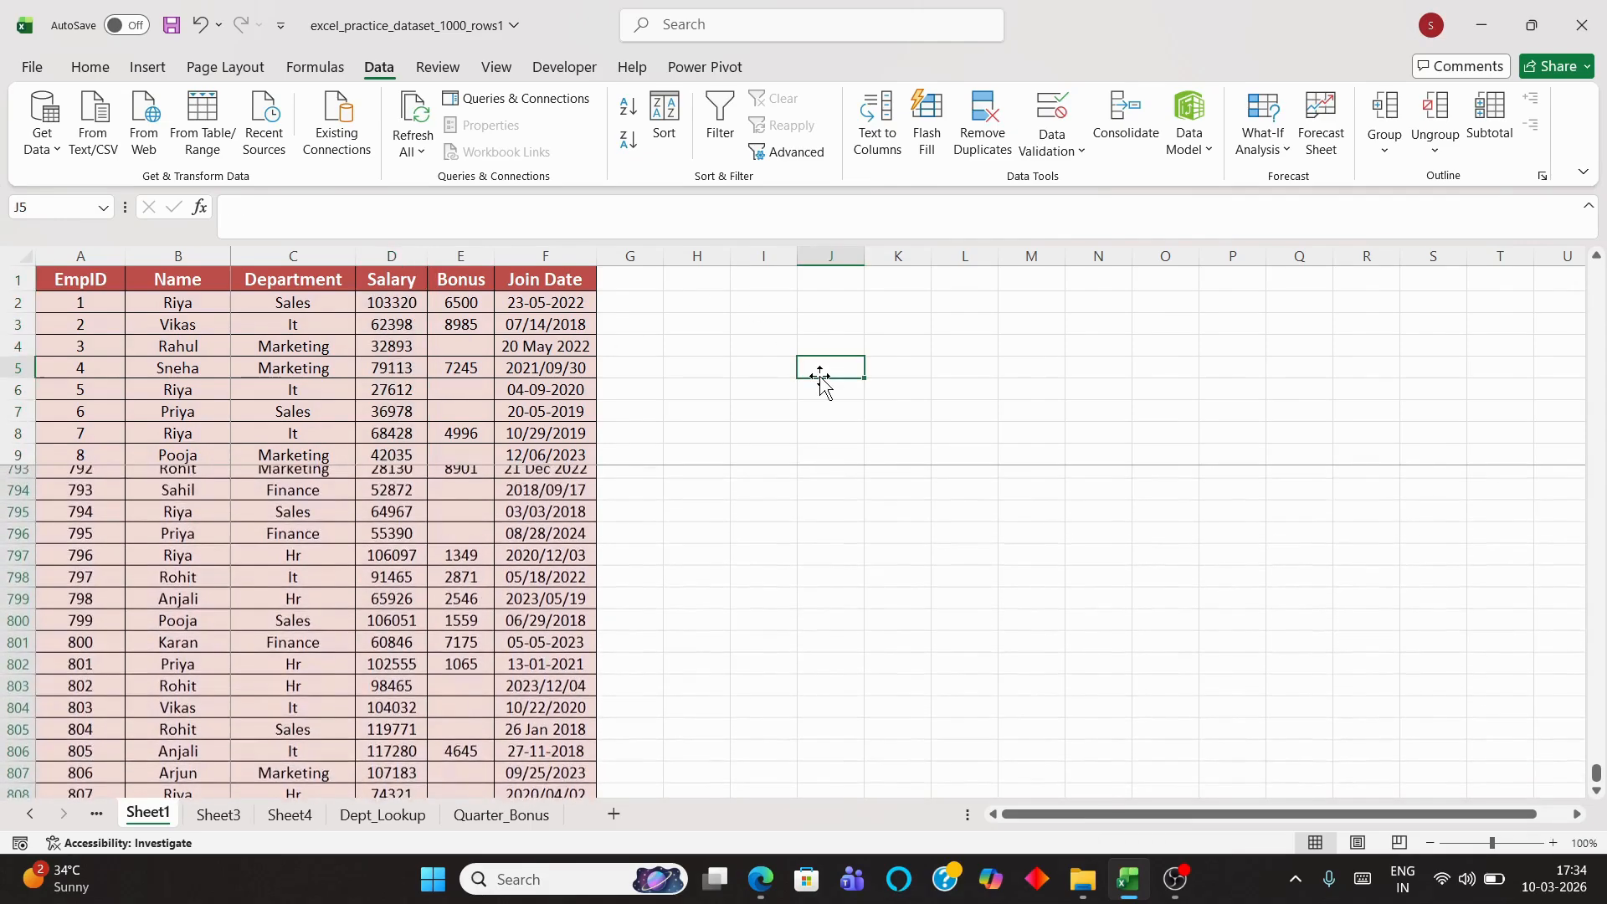
left_click(463, 287)
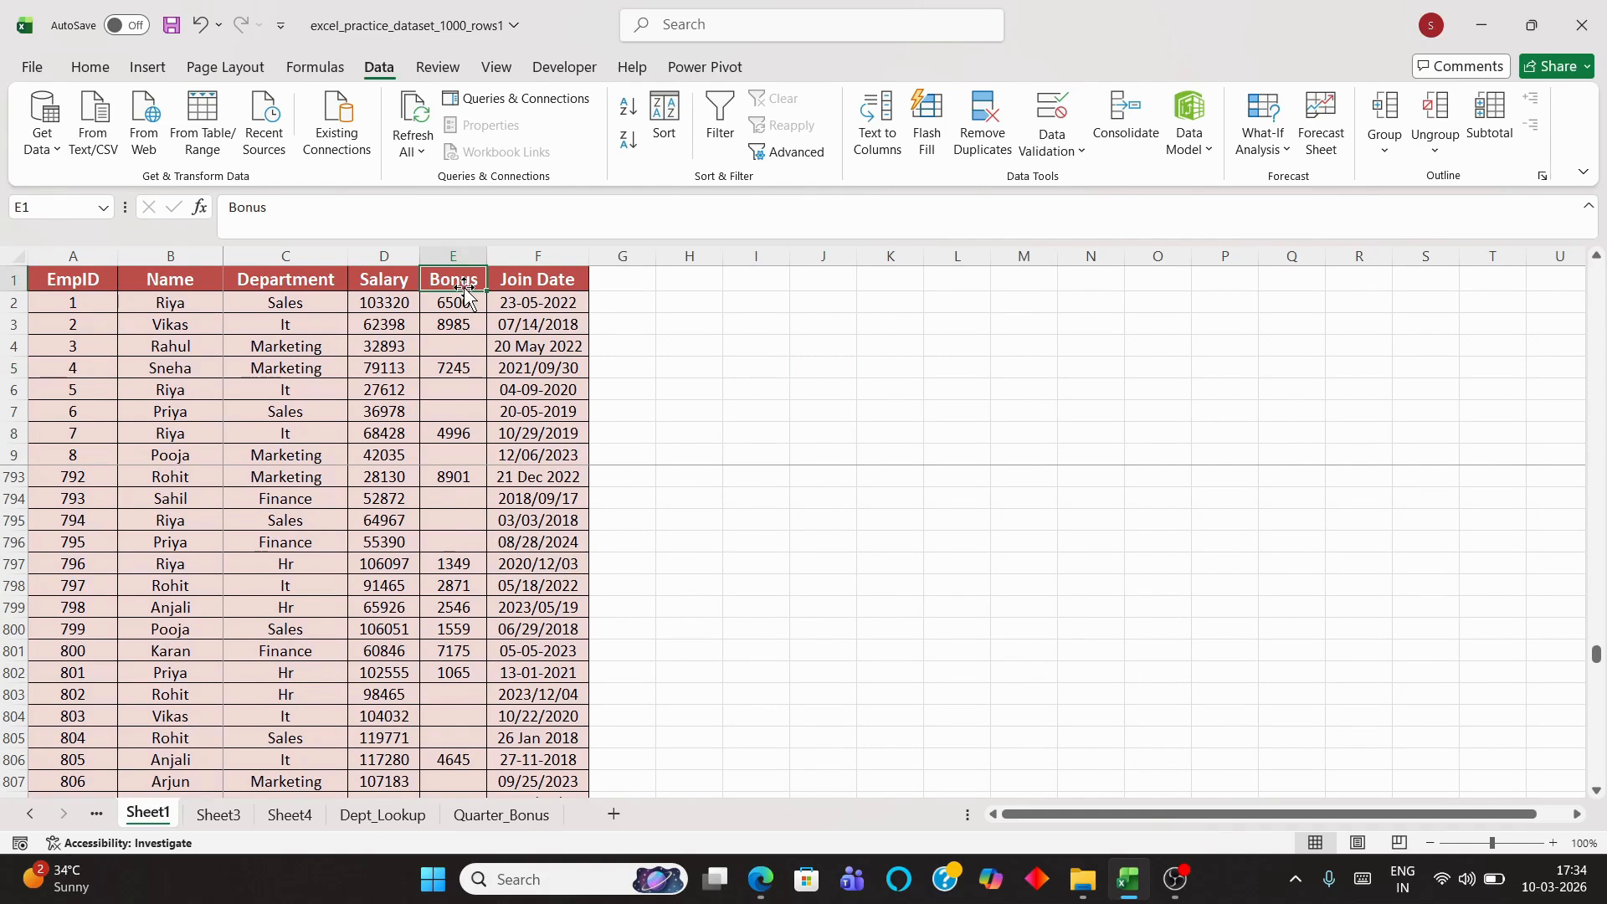
key("shift+Down")
key("ctrl+q")
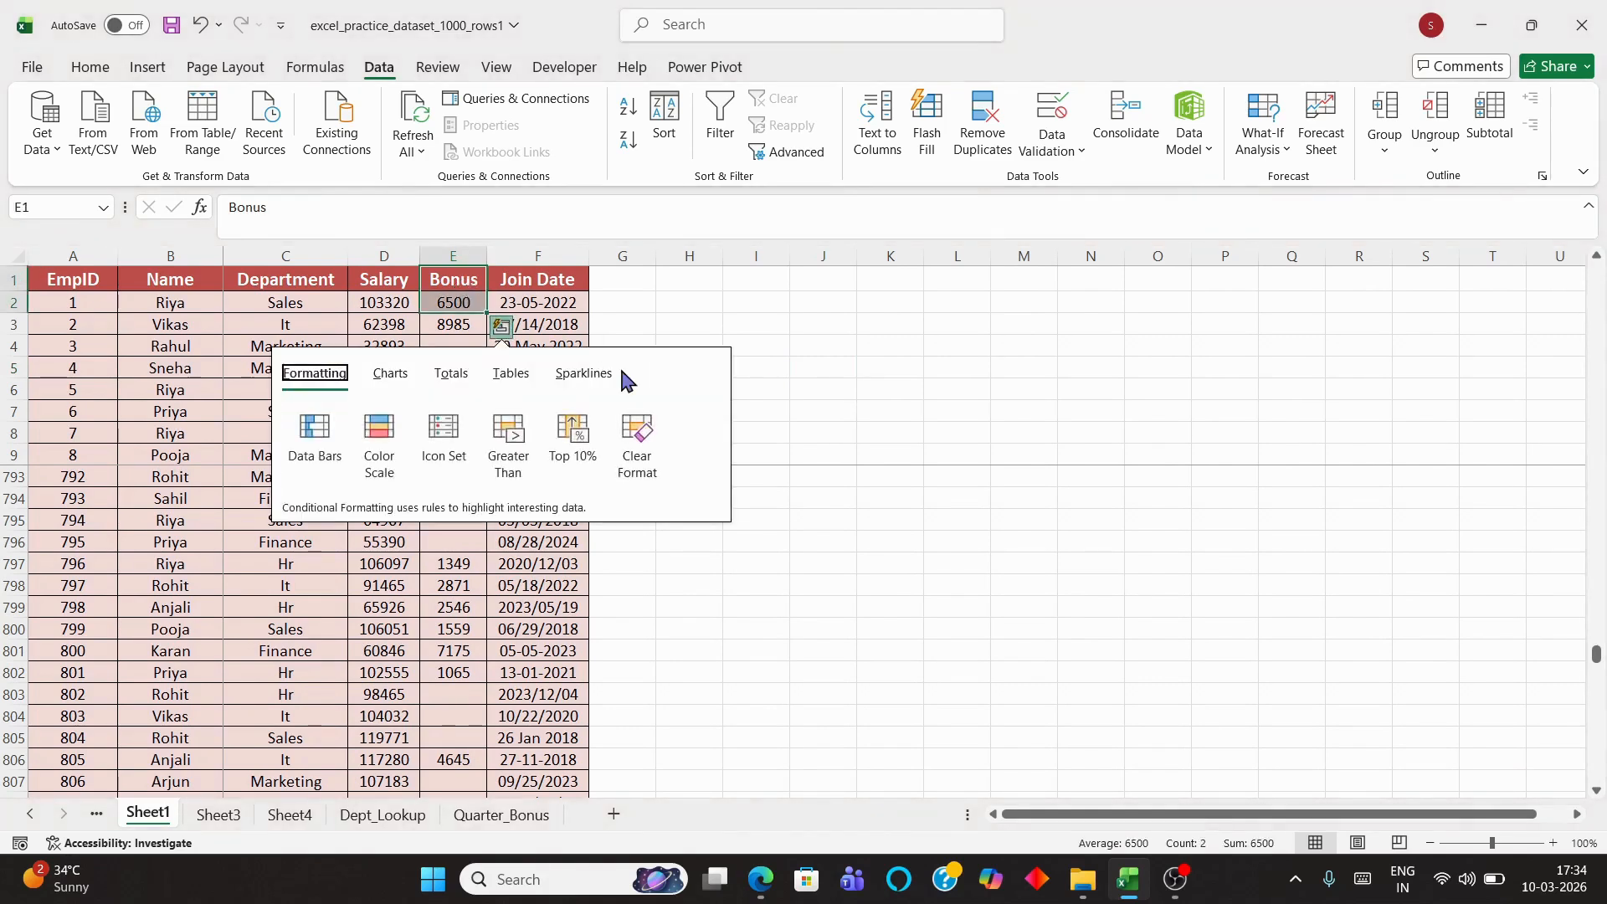
left_click(662, 345)
Select only the blank cells within the Bonus range E1:E91 using Go To Special with the Blanks option
left_click(441, 286)
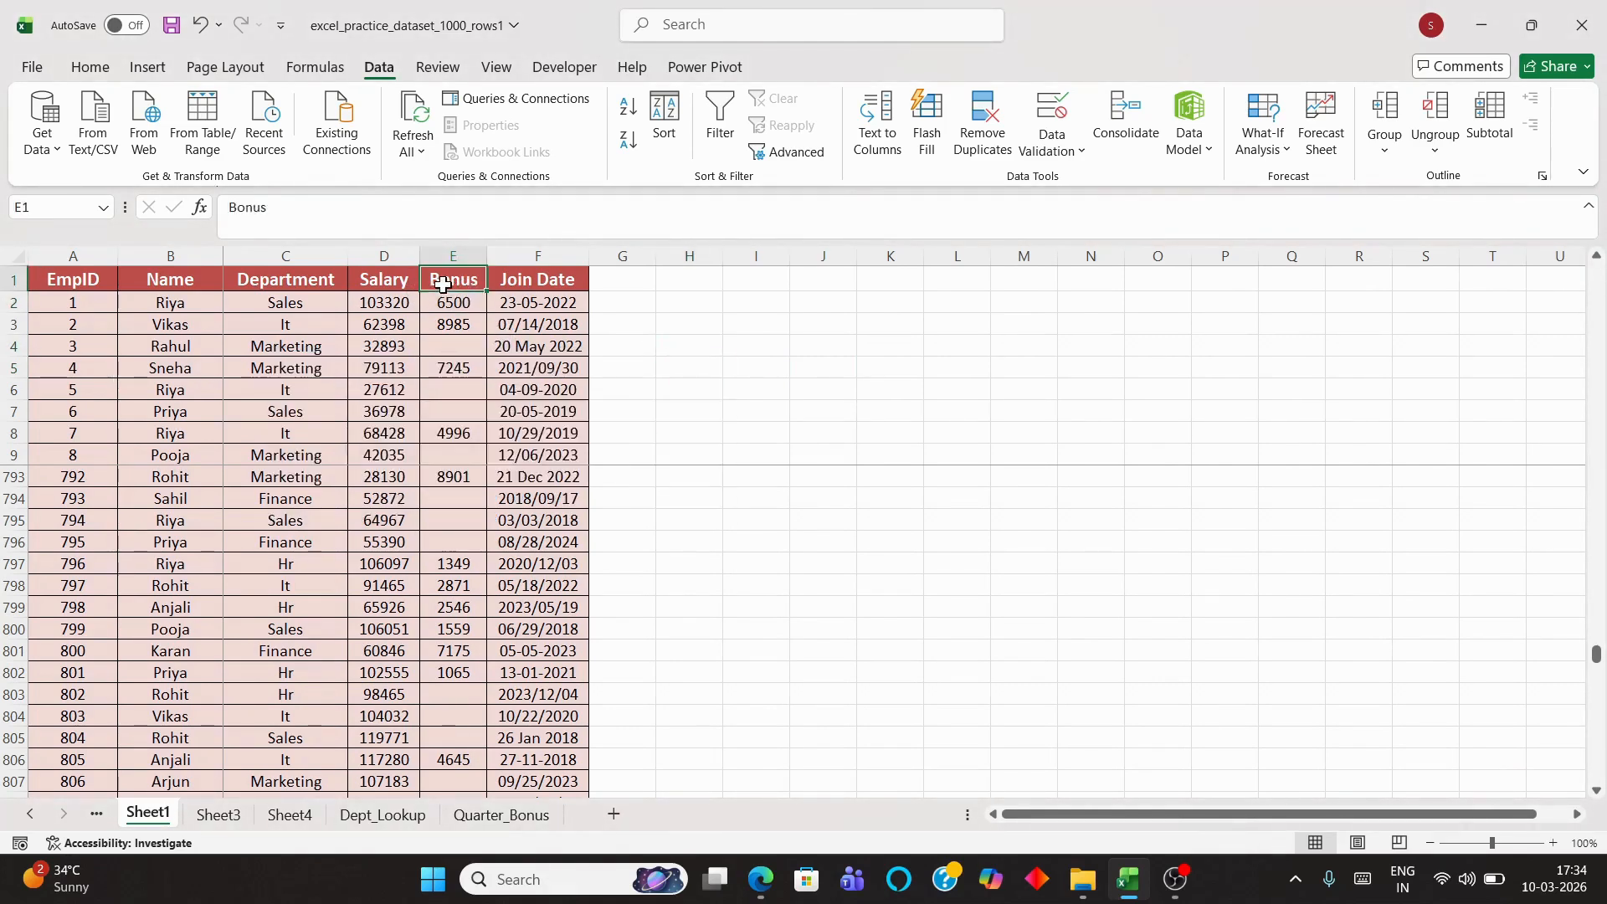
key("shift+Down")
key("shift+Down")
key("shift+Down")
key("shift+Down")
key("shift+Down")
key("shift+Down")
key("shift+Down")
key("shift+Down")
key("shift+Down")
key("shift+Down")
key("shift+Down")
key("shift+Down")
key("shift+Down")
key("shift+Down")
key("shift+Down")
key("shift+Down")
key("shift+Down")
key("shift+Down")
key("shift+Down")
key("shift+Down")
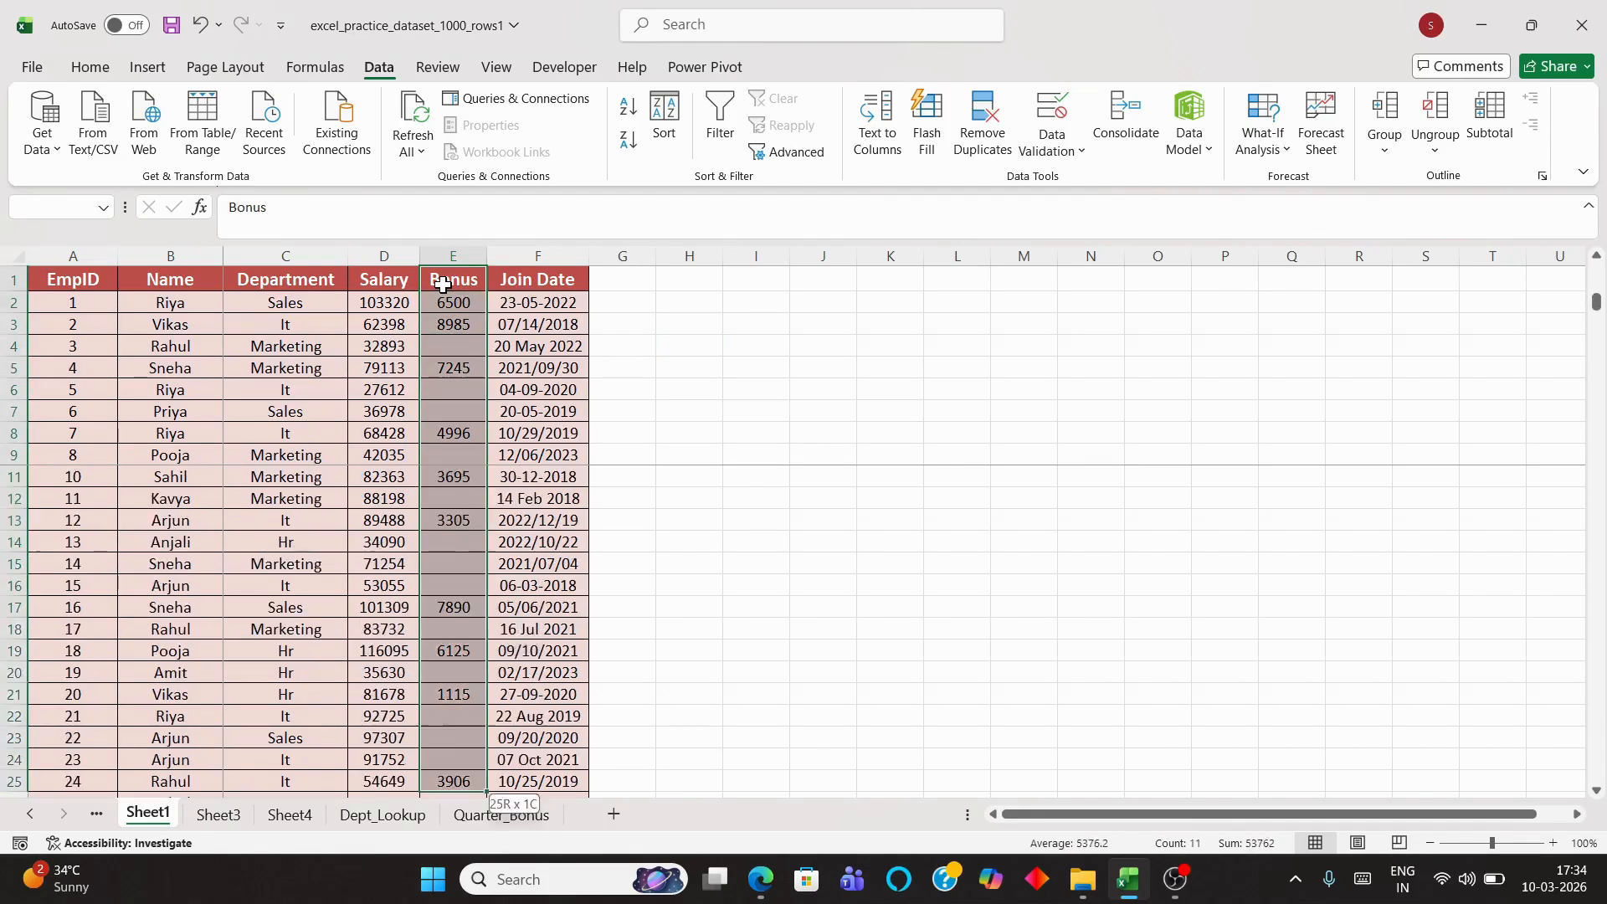
key("shift+Down")
key("shift+Down")
key("shift+Down")
key("shift+Down")
key("shift+Down")
key("shift+Down")
key("shift+Down")
key("shift+Down")
key("shift+Down")
key("shift+Down")
key("shift+Down")
key("shift+Down")
key("shift+Down")
key("shift+Down")
key("shift+Down")
key("shift+Down")
key("shift+Down")
key("shift+Down")
key("shift+Down")
key("shift+Down")
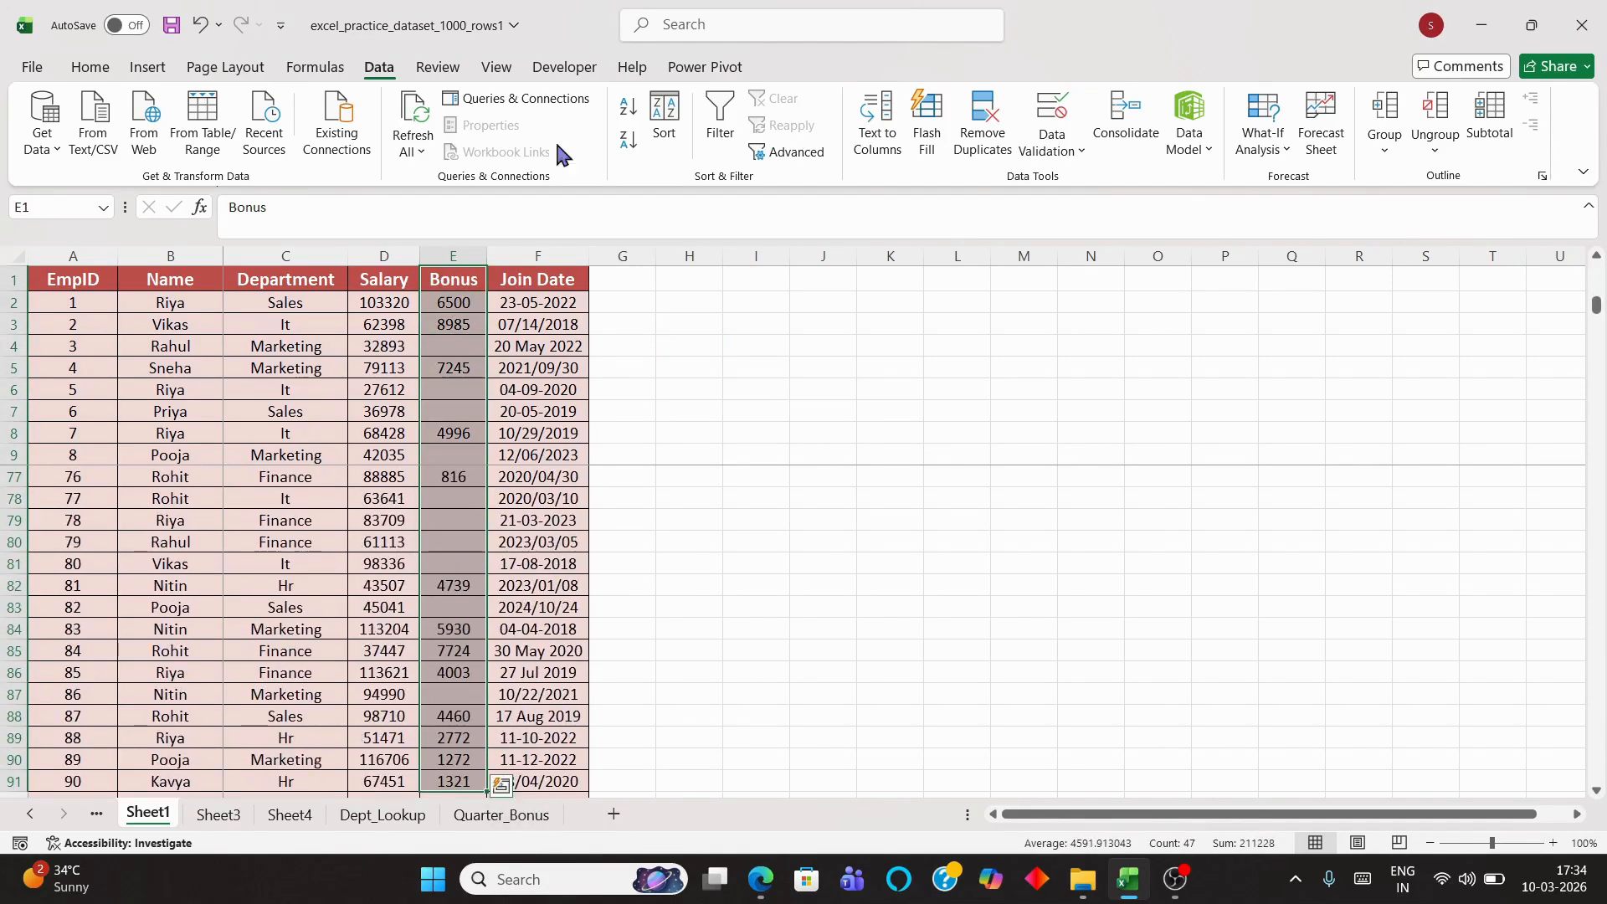
left_click(84, 67)
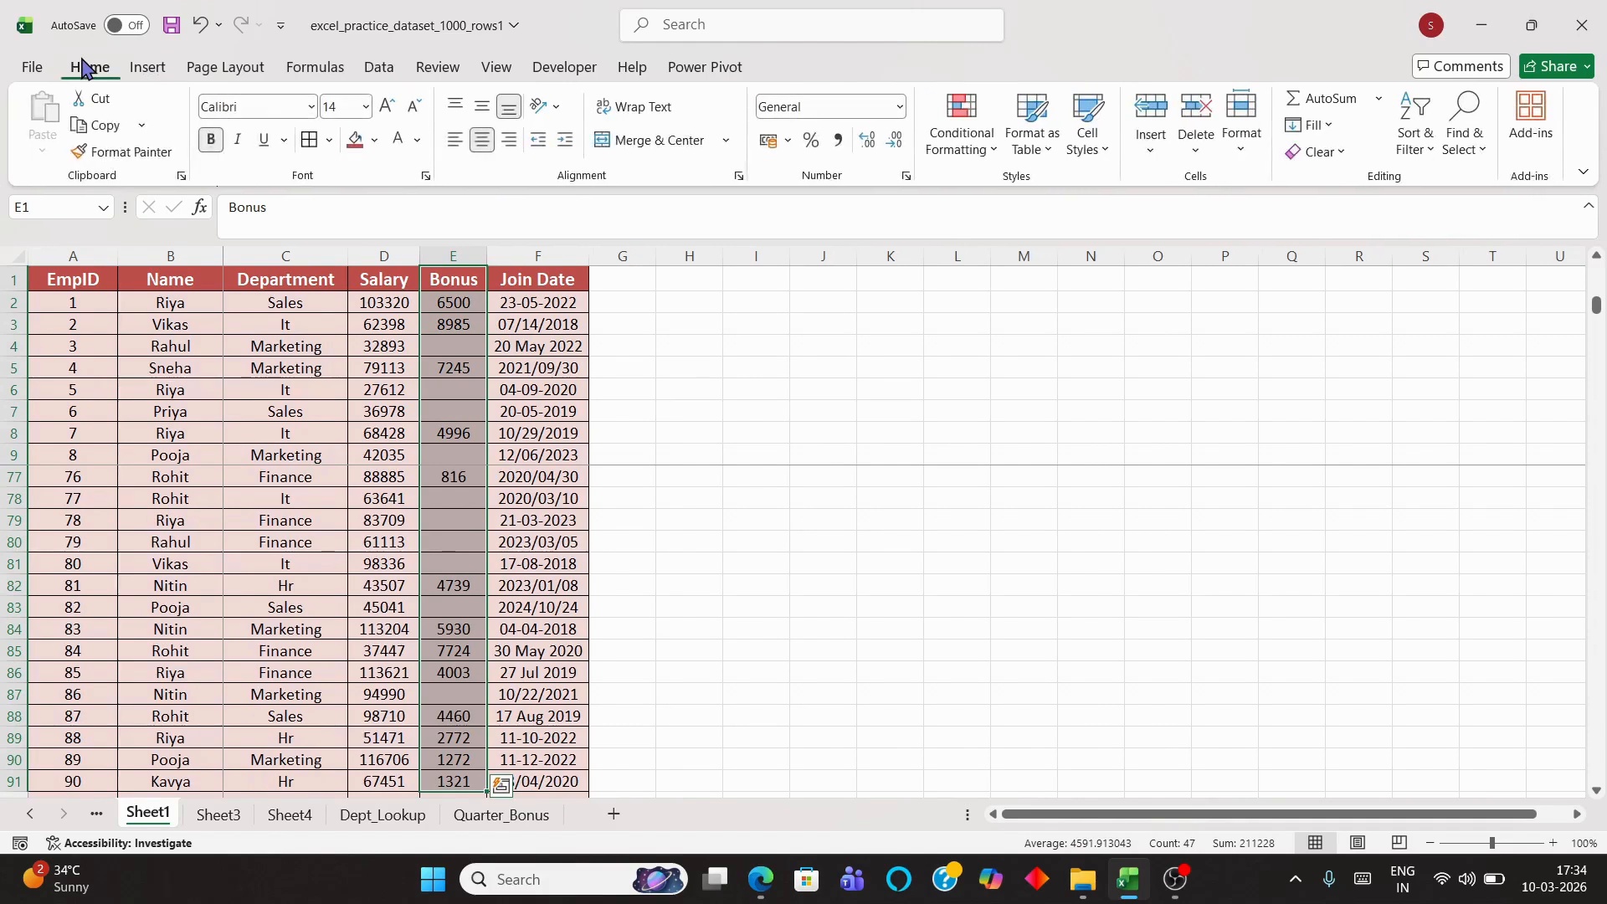
left_click(1472, 153)
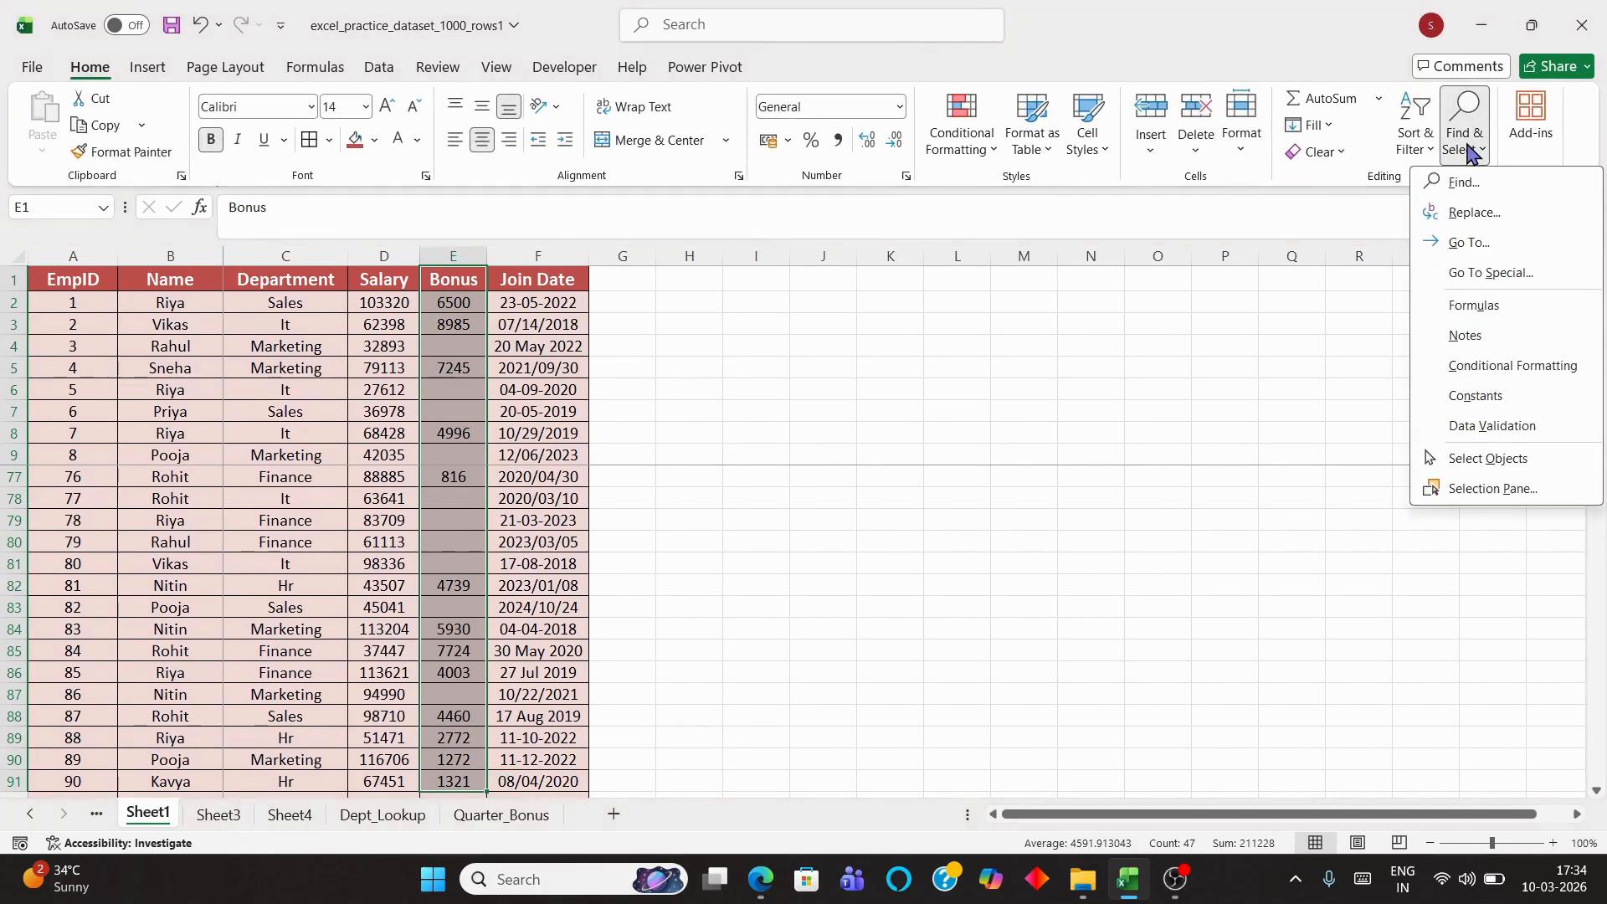
left_click(1475, 272)
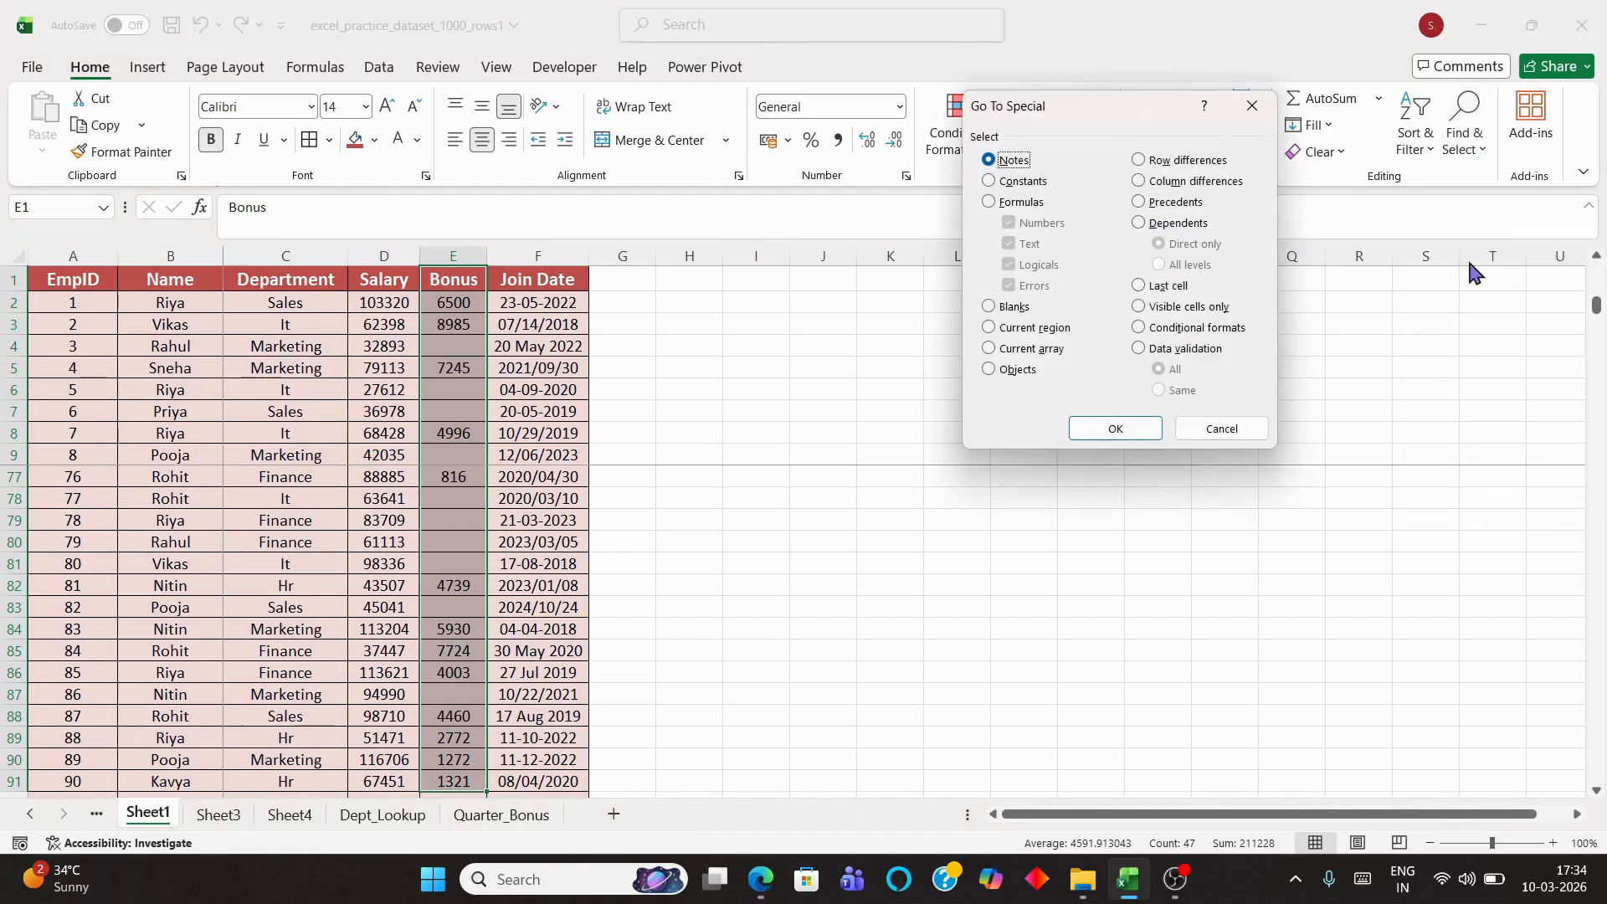
left_click(992, 307)
left_click(1088, 431)
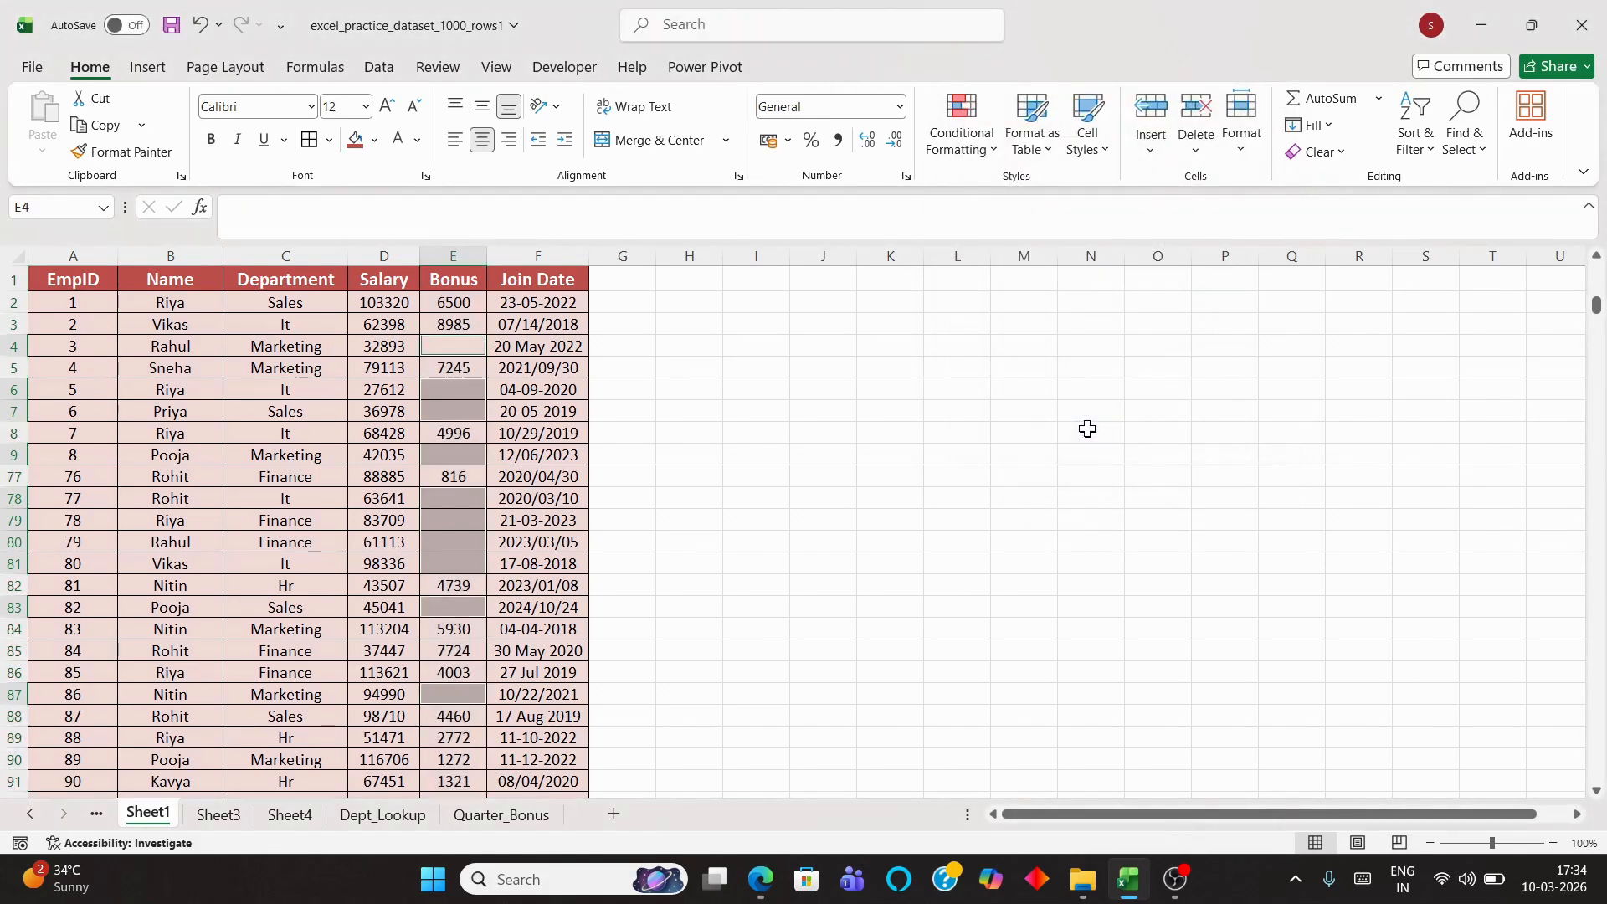
Enter 0 in the blank Bonus cells E4, E6 and E7
scroll(471, 640, "down", 4)
scroll(471, 639, "up", 4)
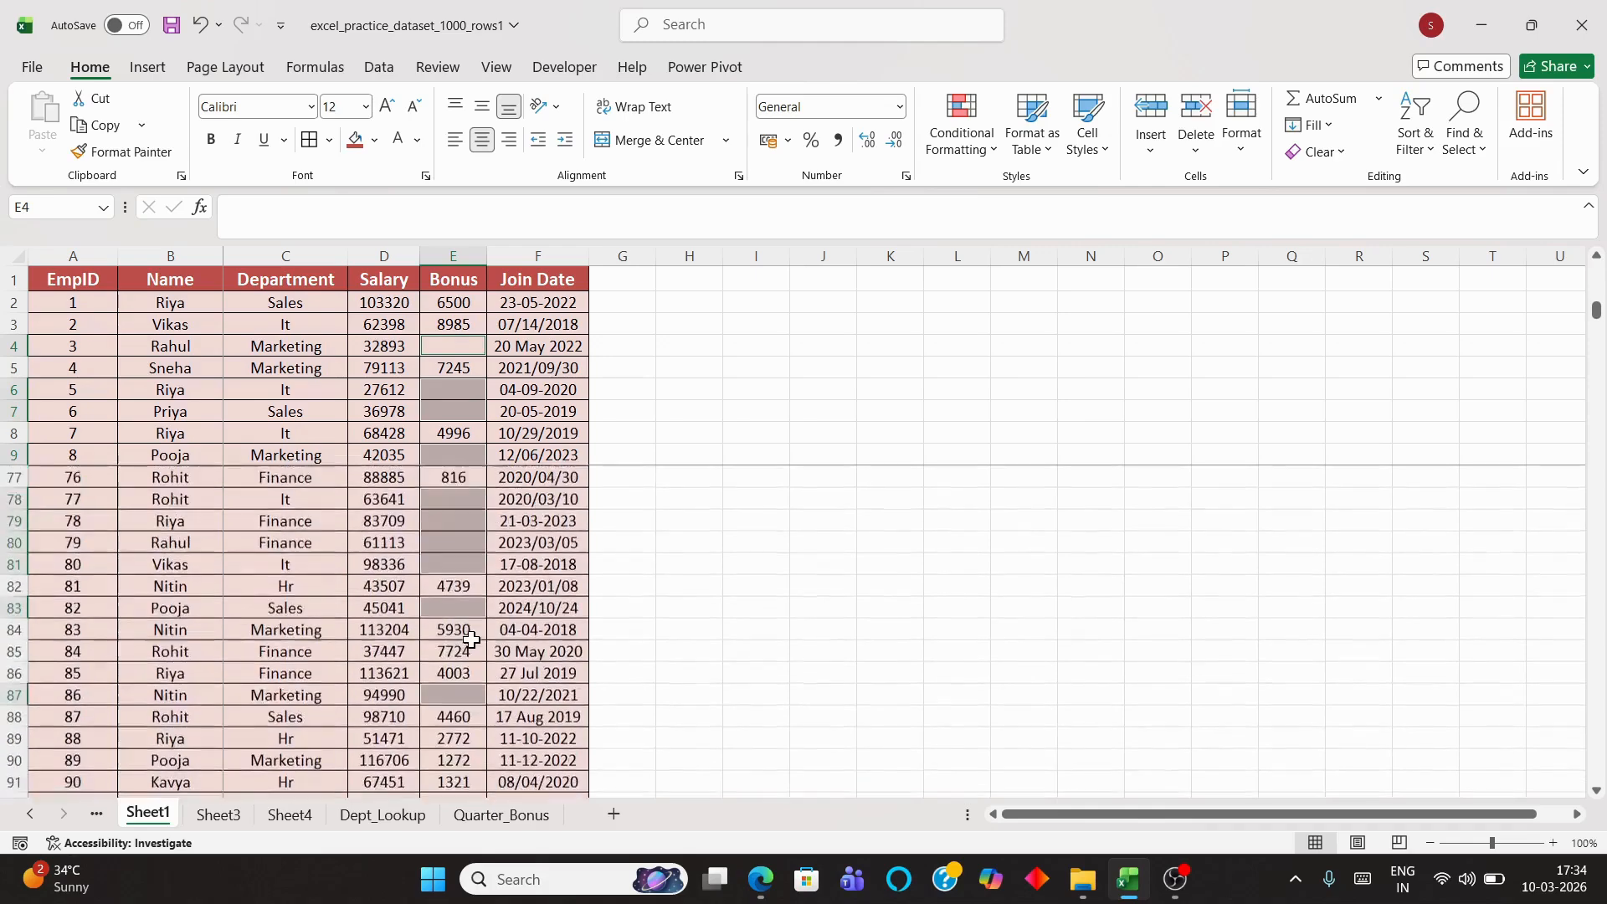
scroll(471, 640, "up", 15)
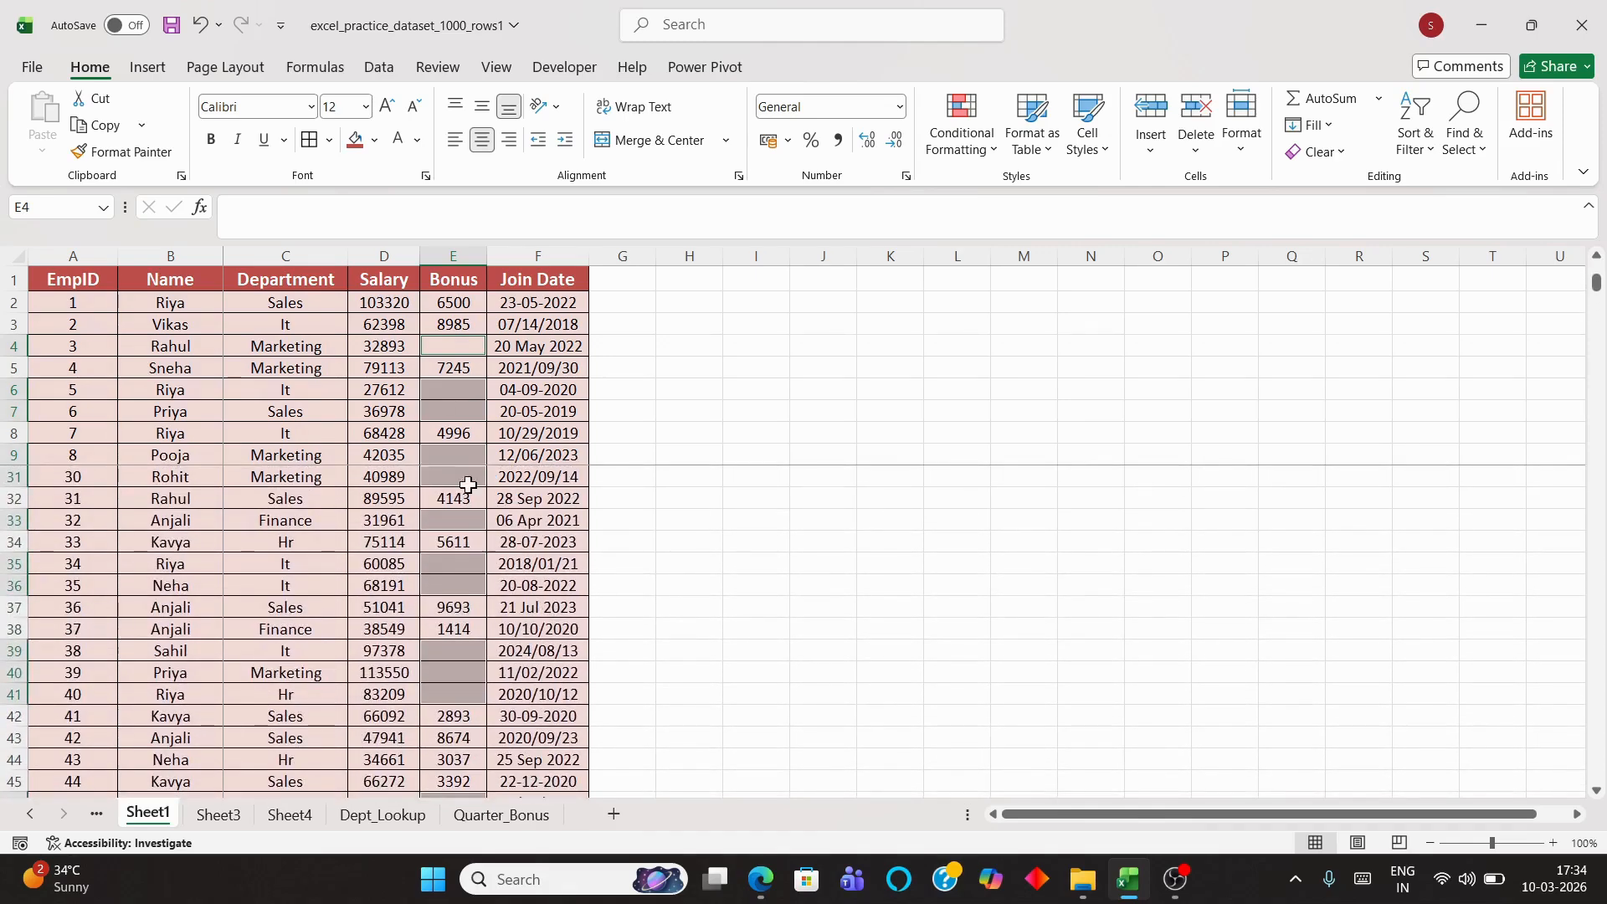
type("0")
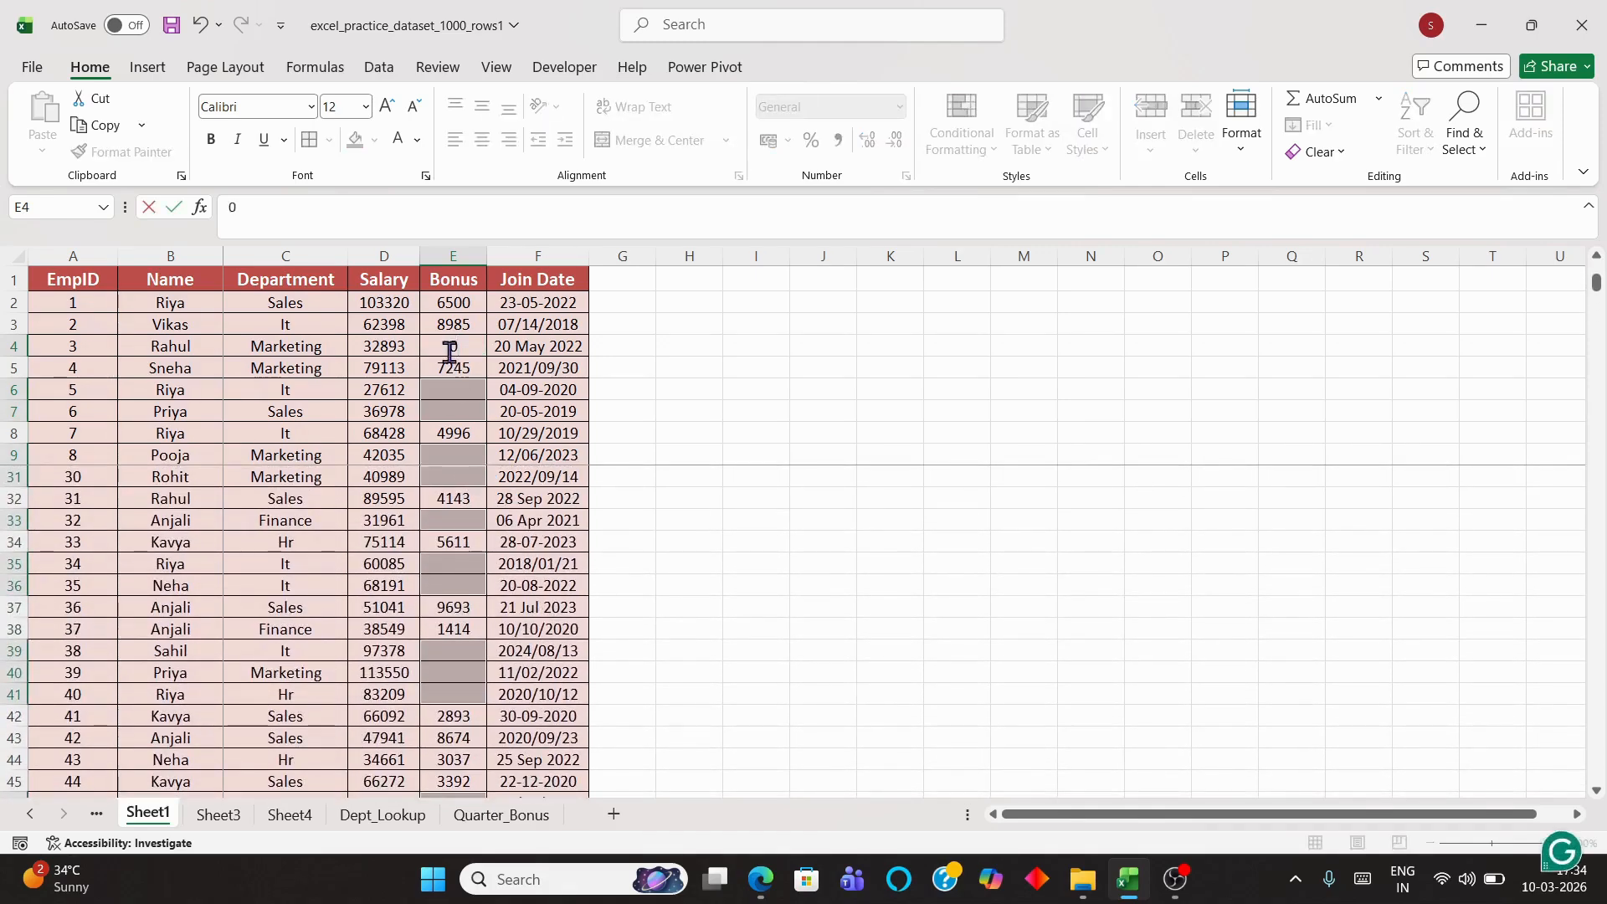
key("Return")
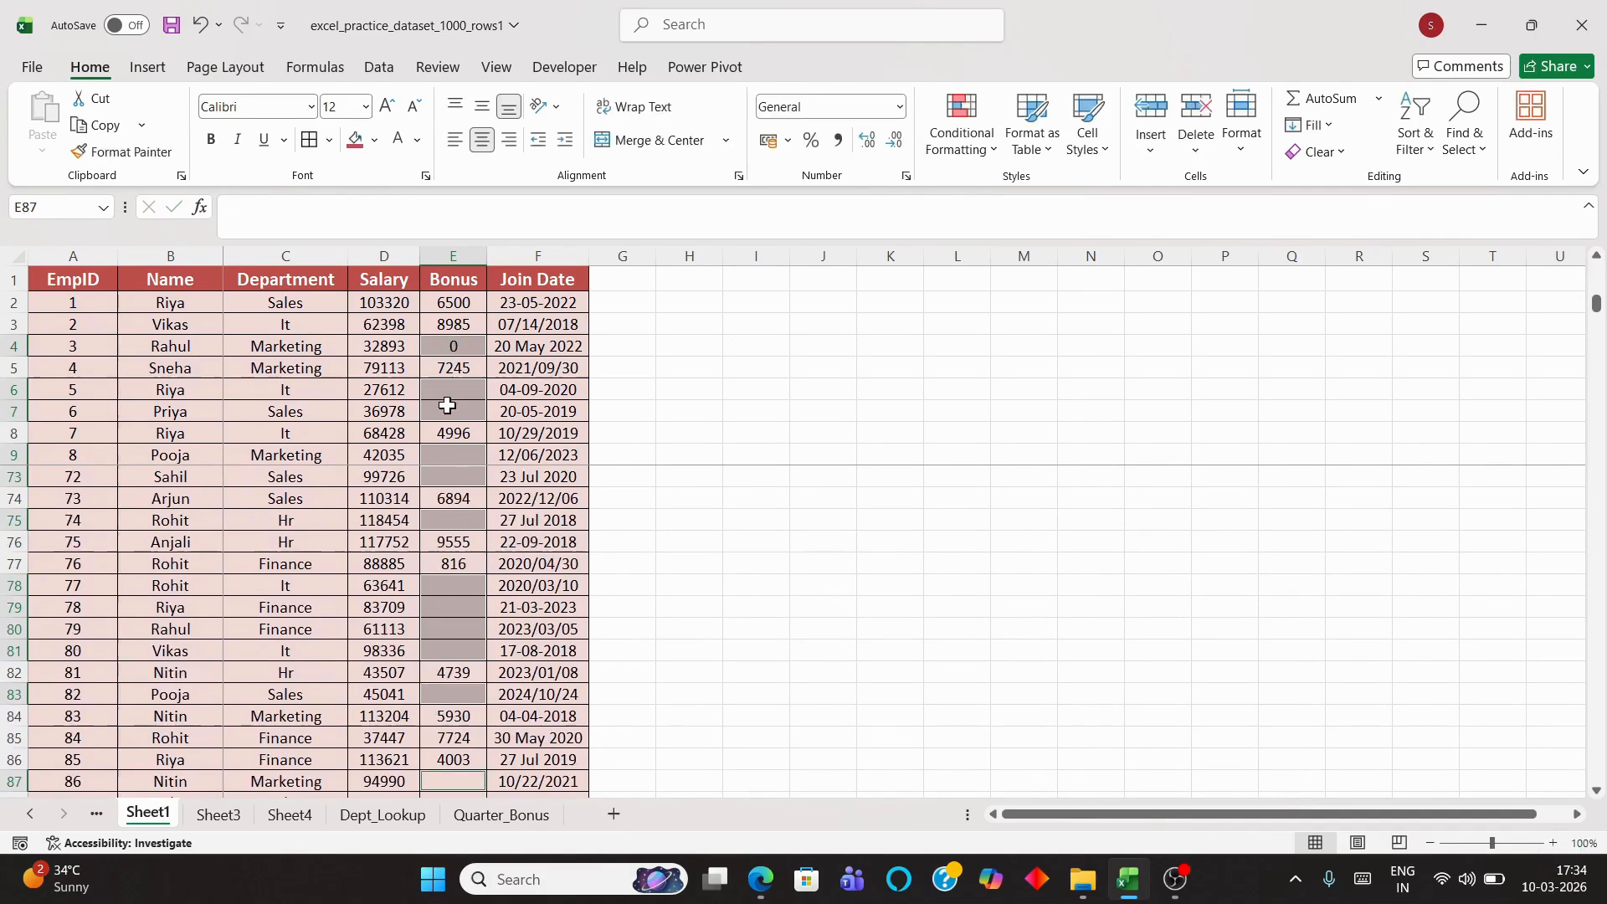
left_click(446, 391)
type("0")
key("Return")
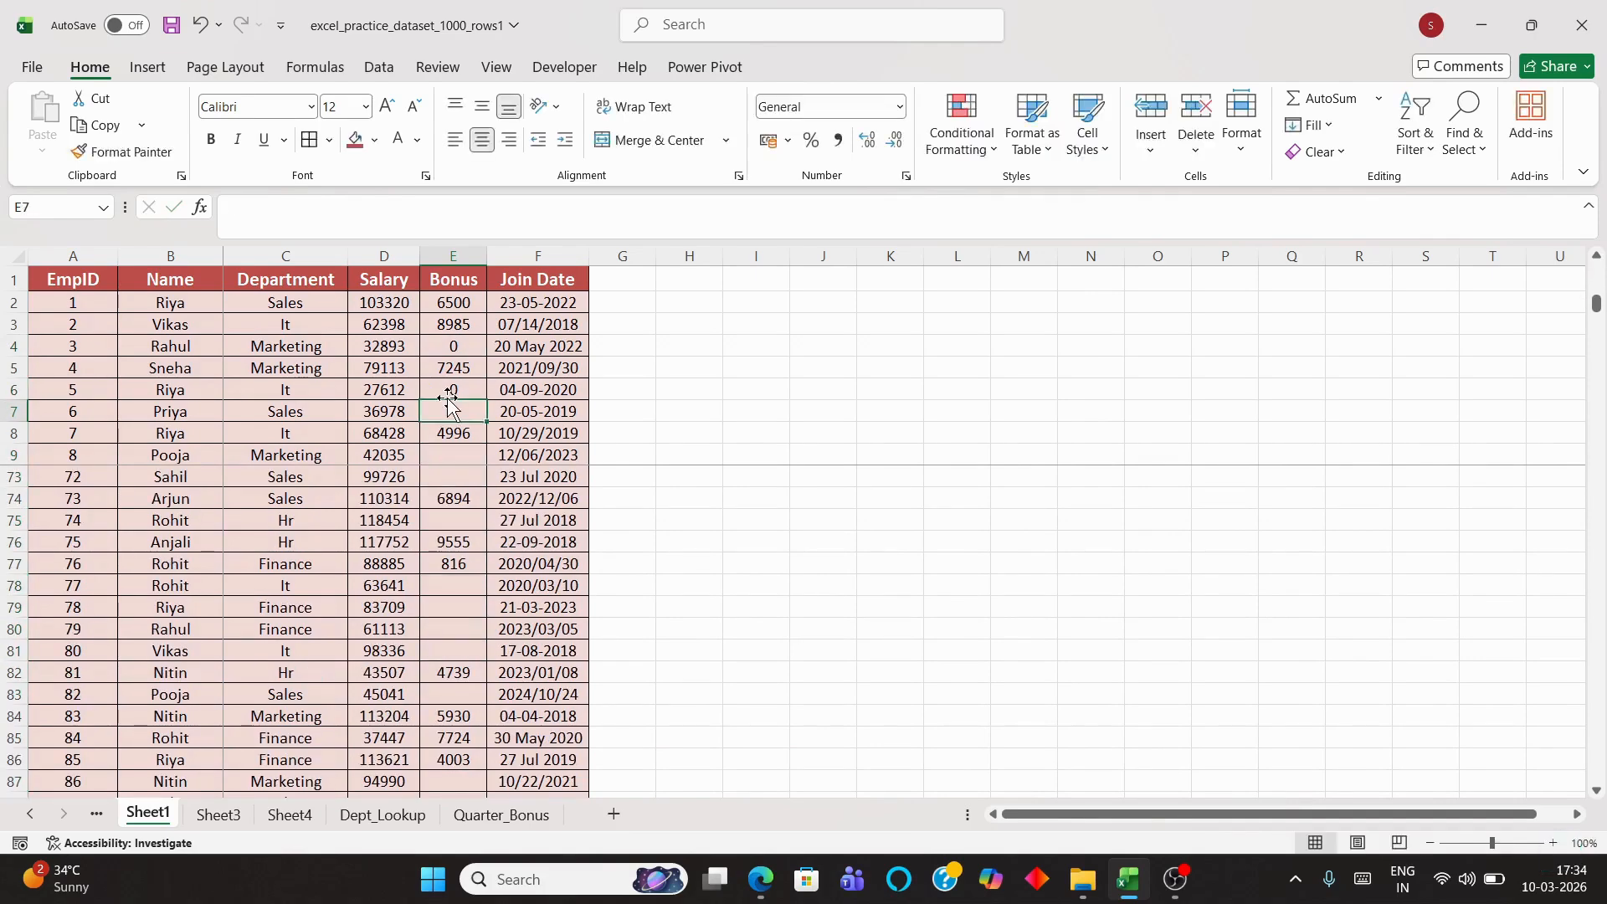
type("0")
key("Return")
key("Return")
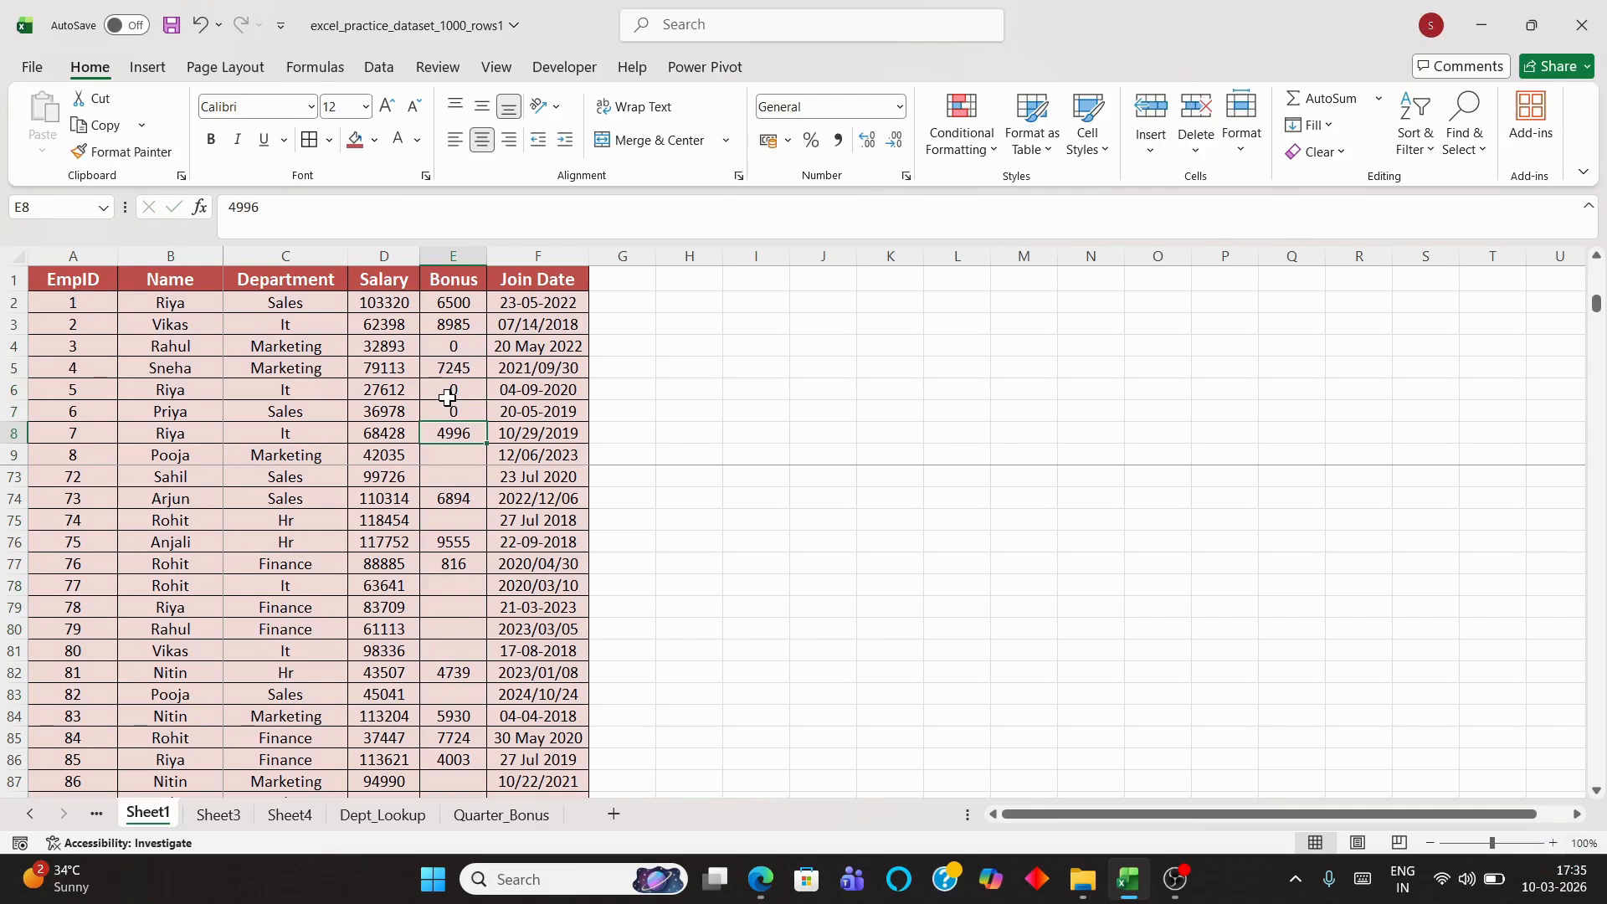